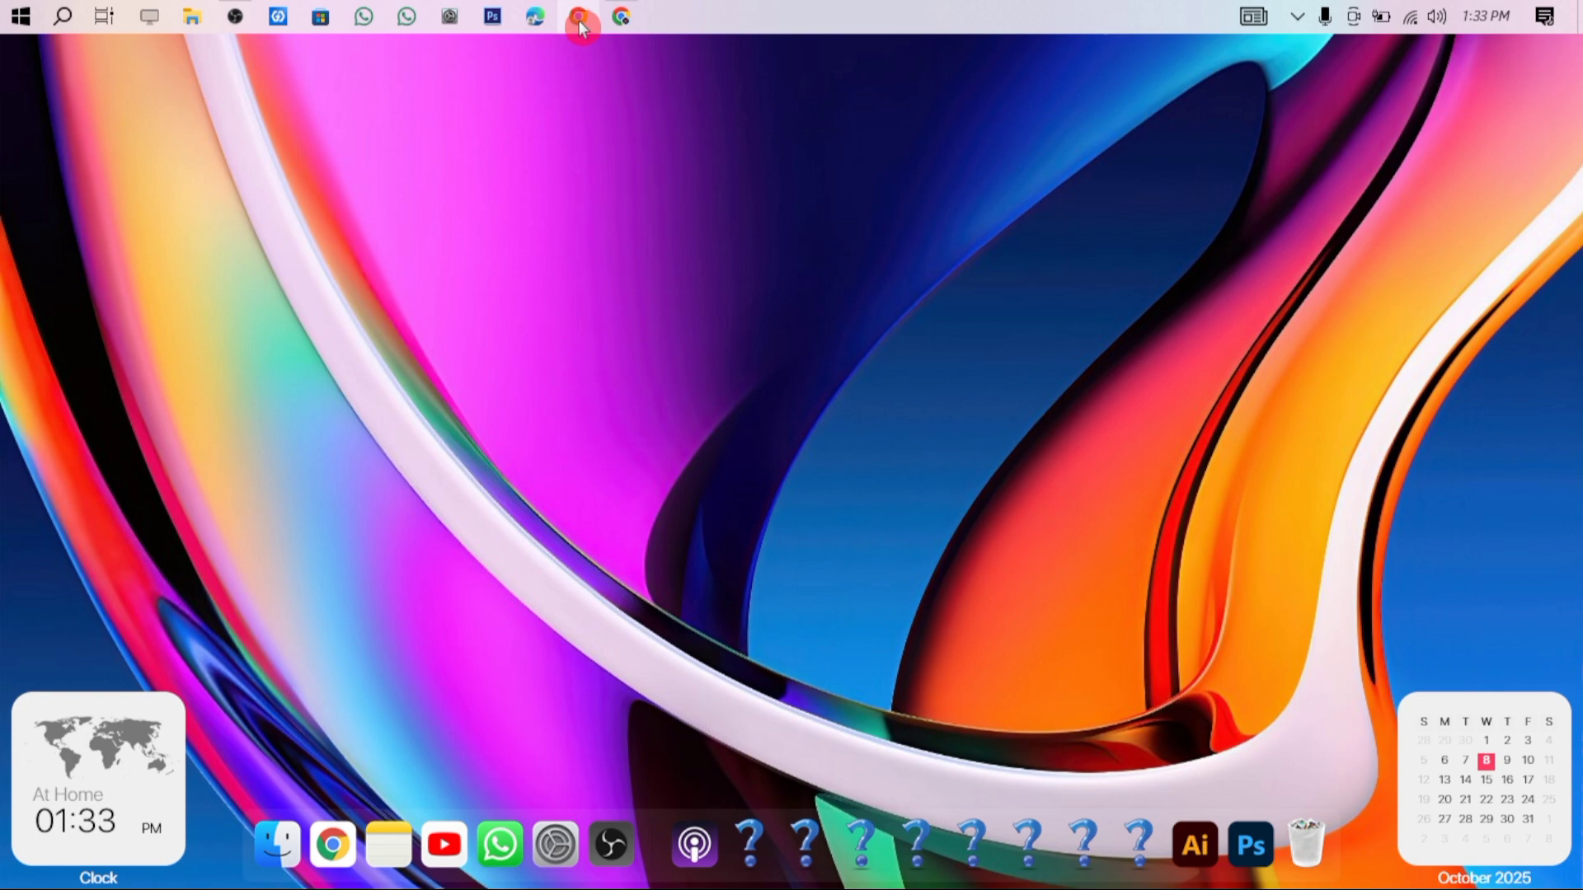
# Step: Open Google Chrome with the Work Website profile and maximize its window
pyautogui.click(580, 23)
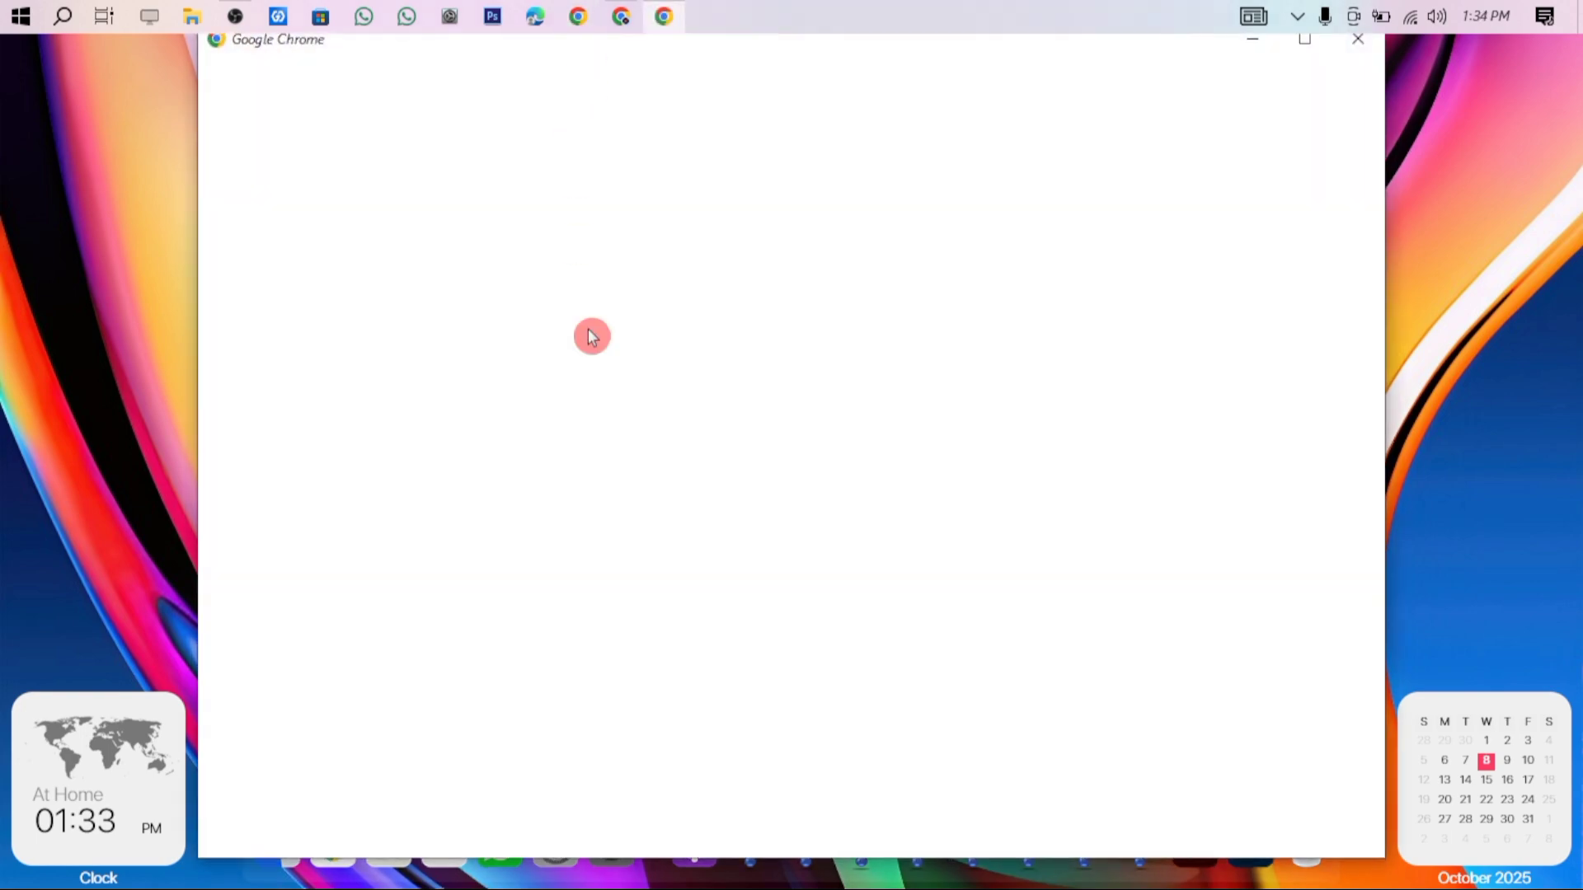
pyautogui.scroll(-5, 756, 538)
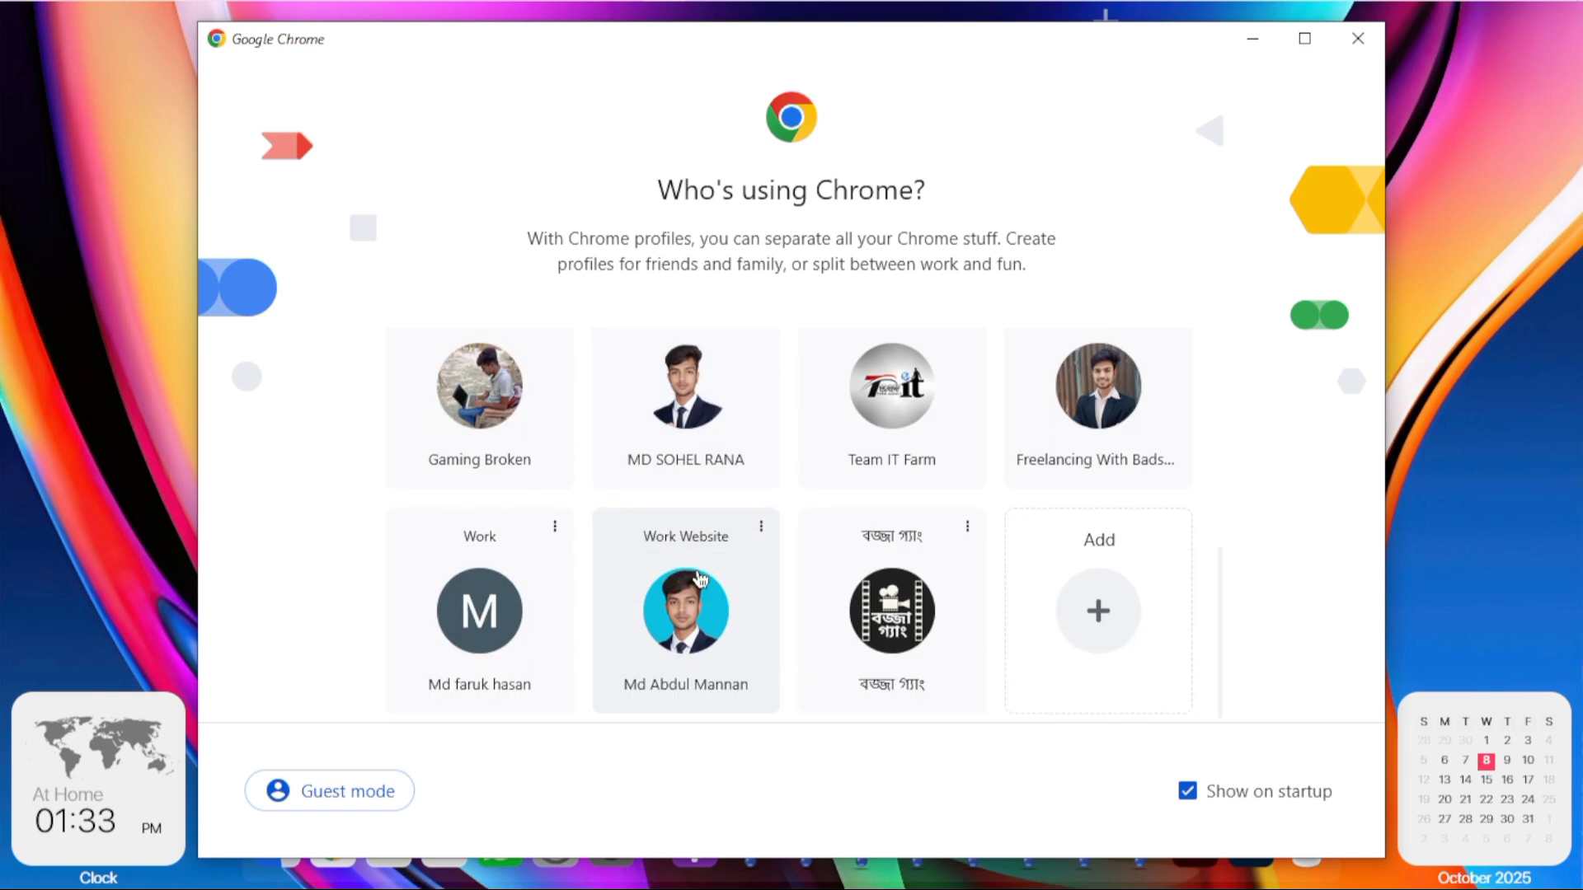
pyautogui.click(674, 614)
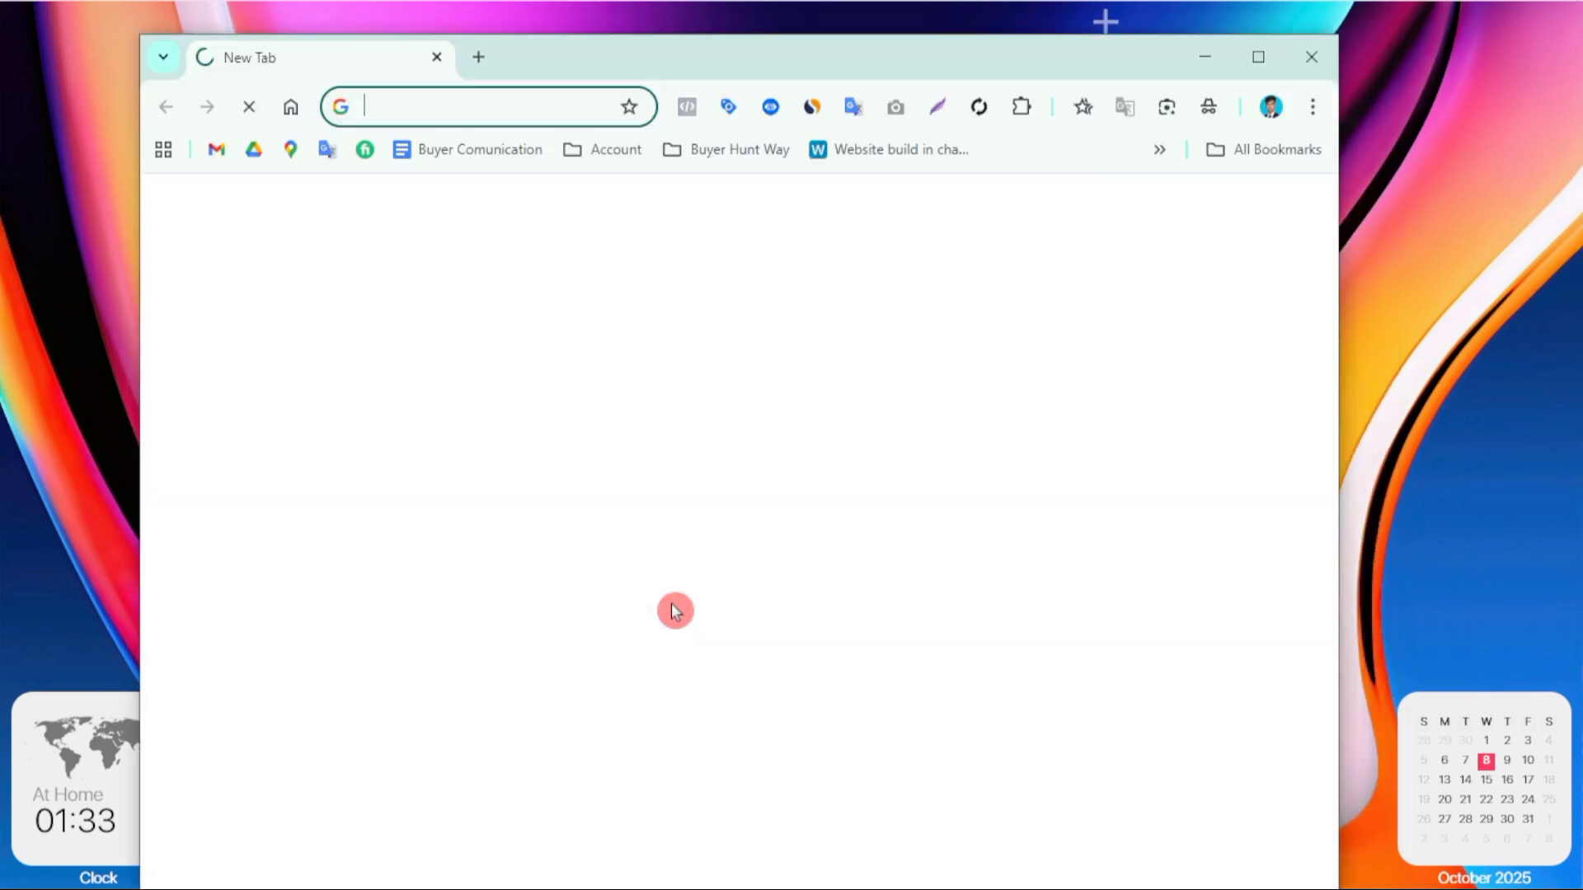
pyautogui.click(1259, 56)
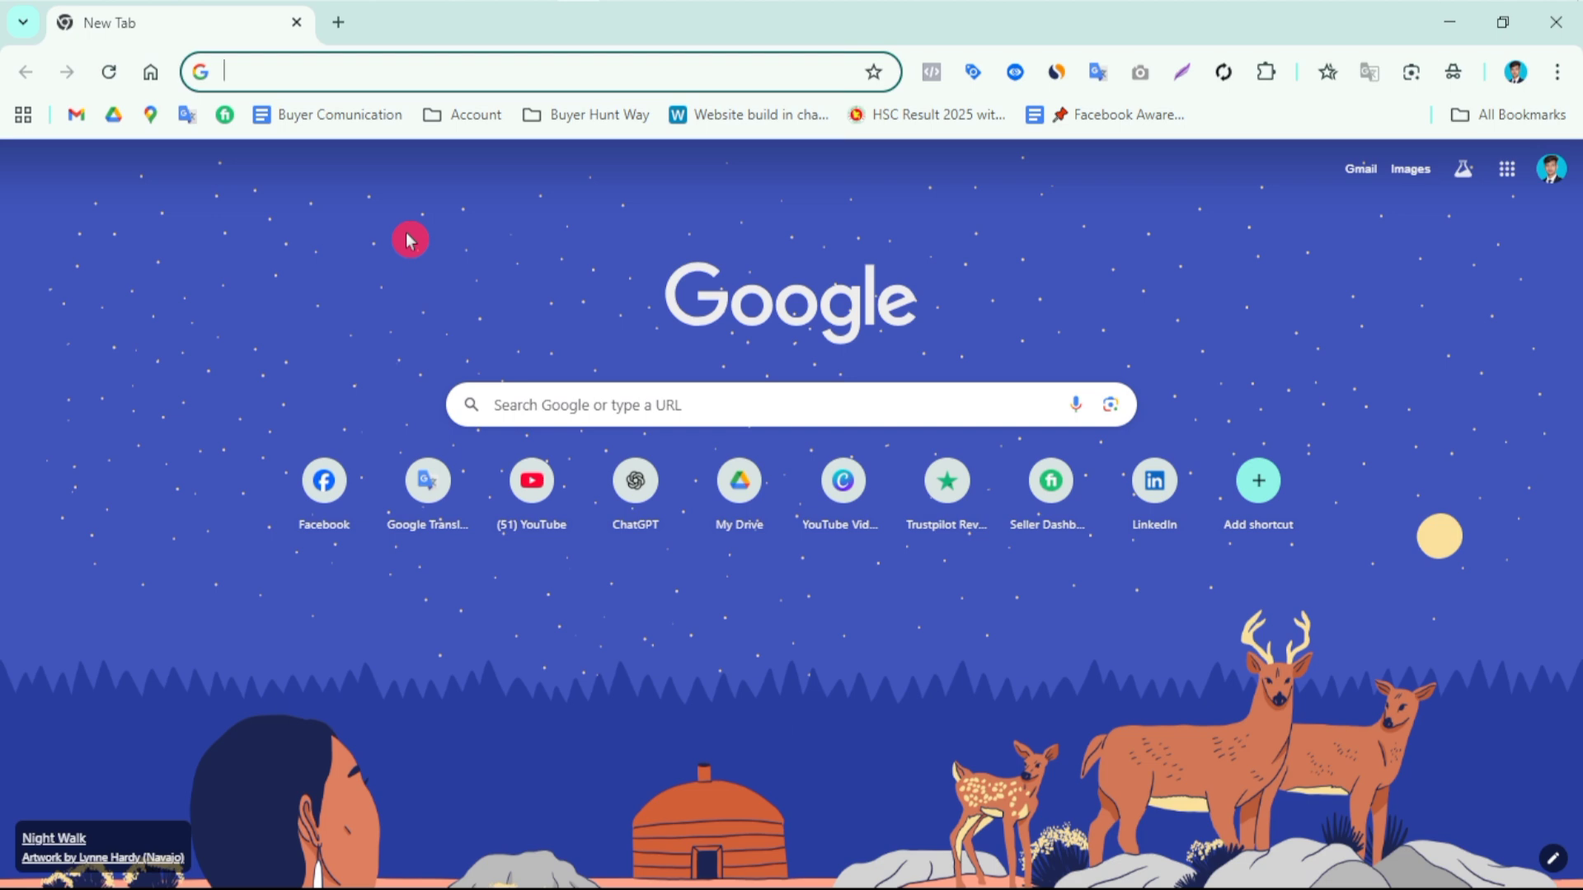
# Step: Unpin the Easy Auto Refresh extension
pyautogui.click(1268, 74)
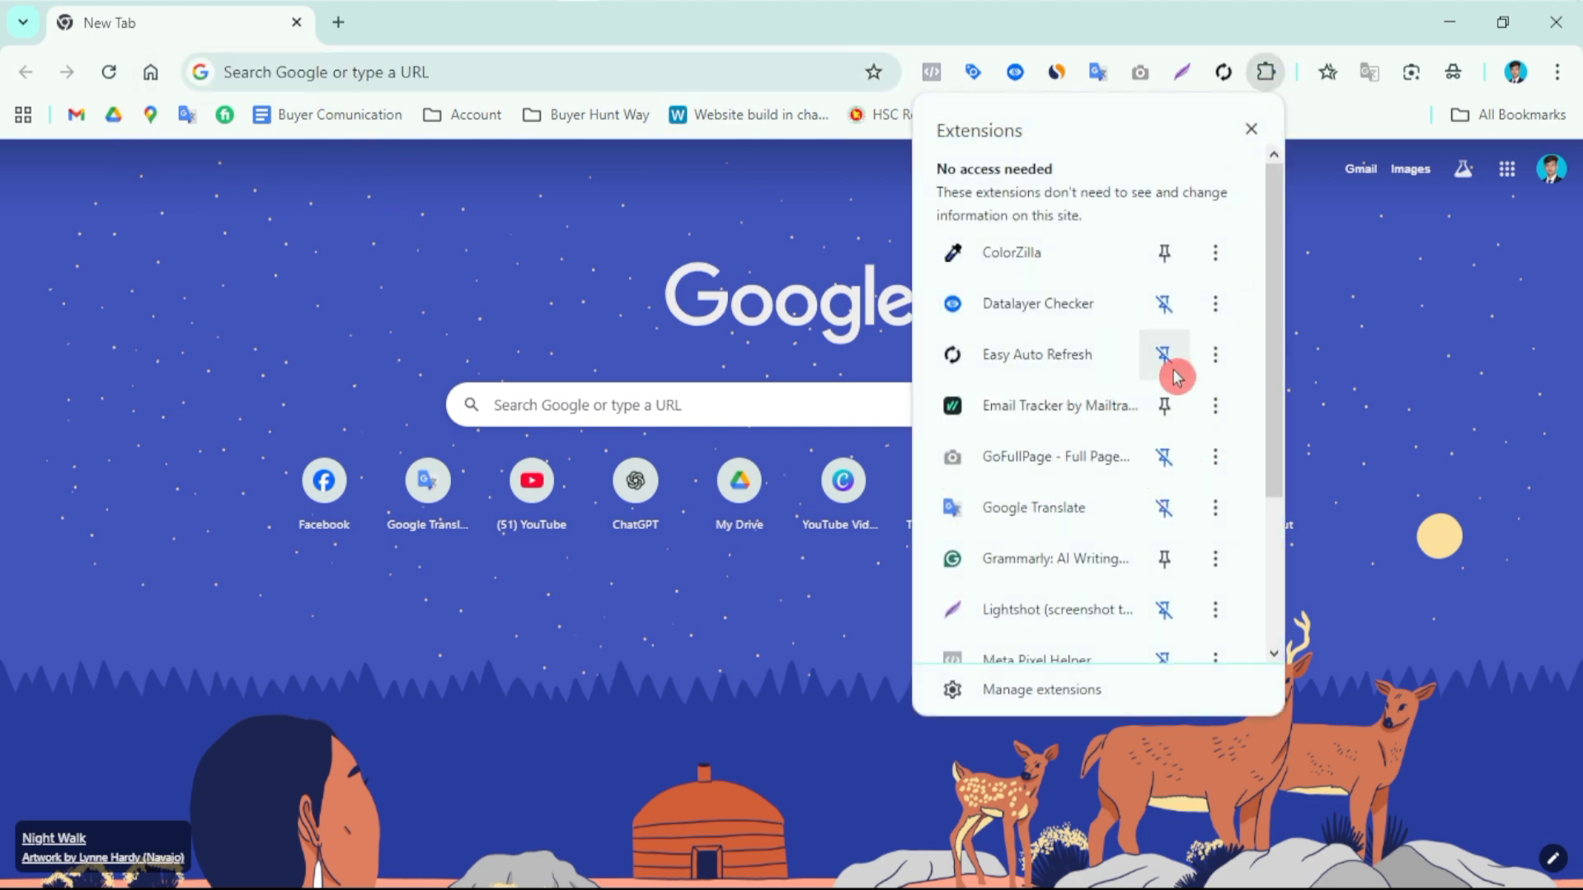
pyautogui.click(1163, 355)
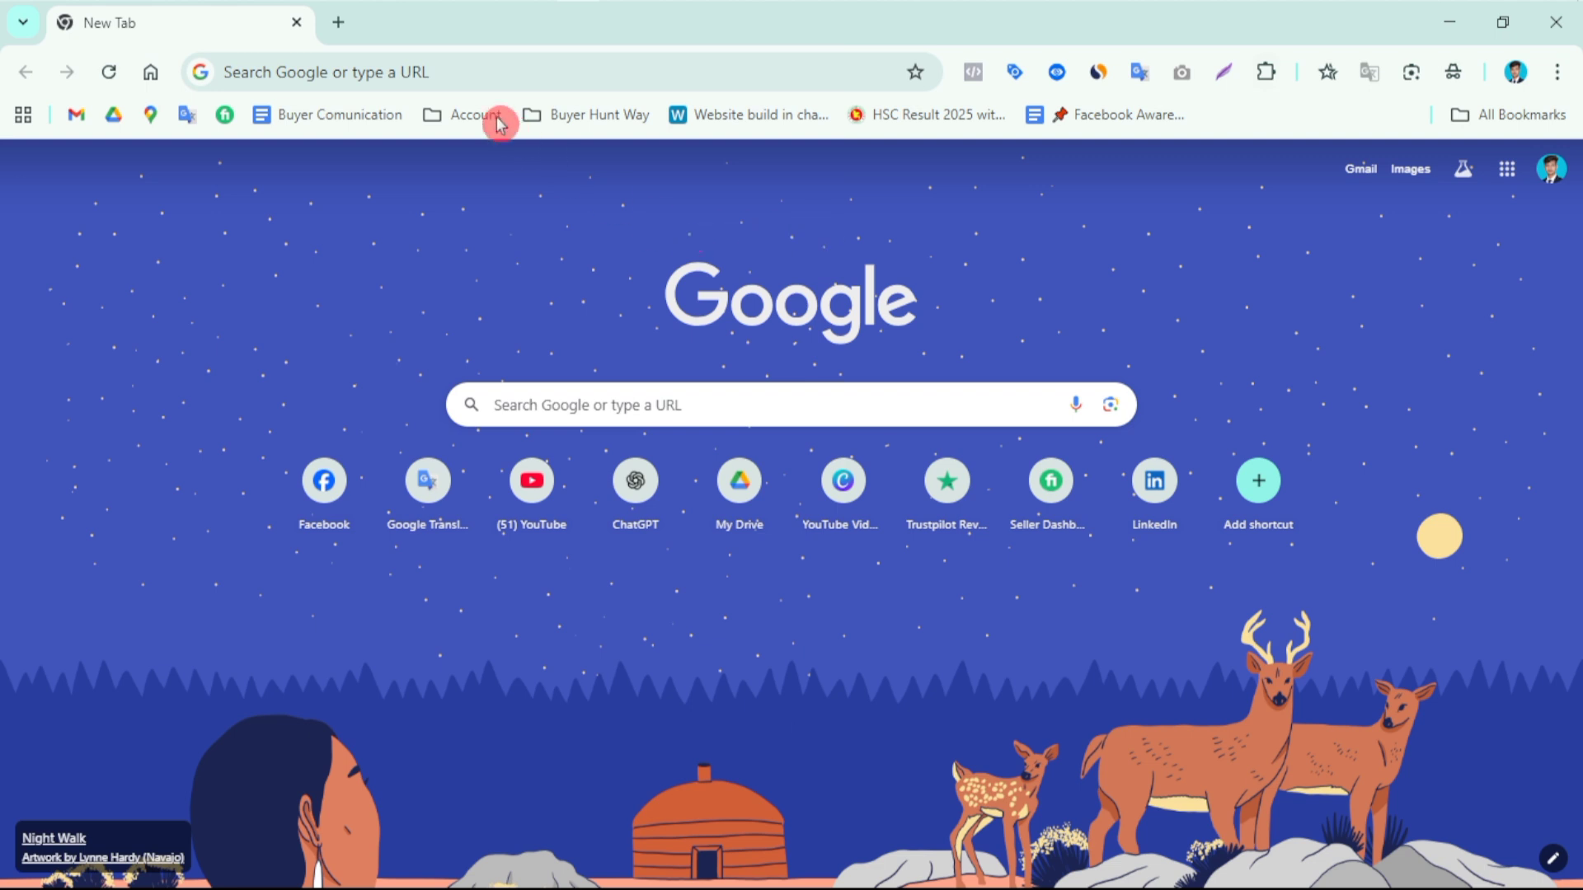
# Step: Search Google for "easy auto refresh extension chrome" using the suggested query
pyautogui.click(449, 72)
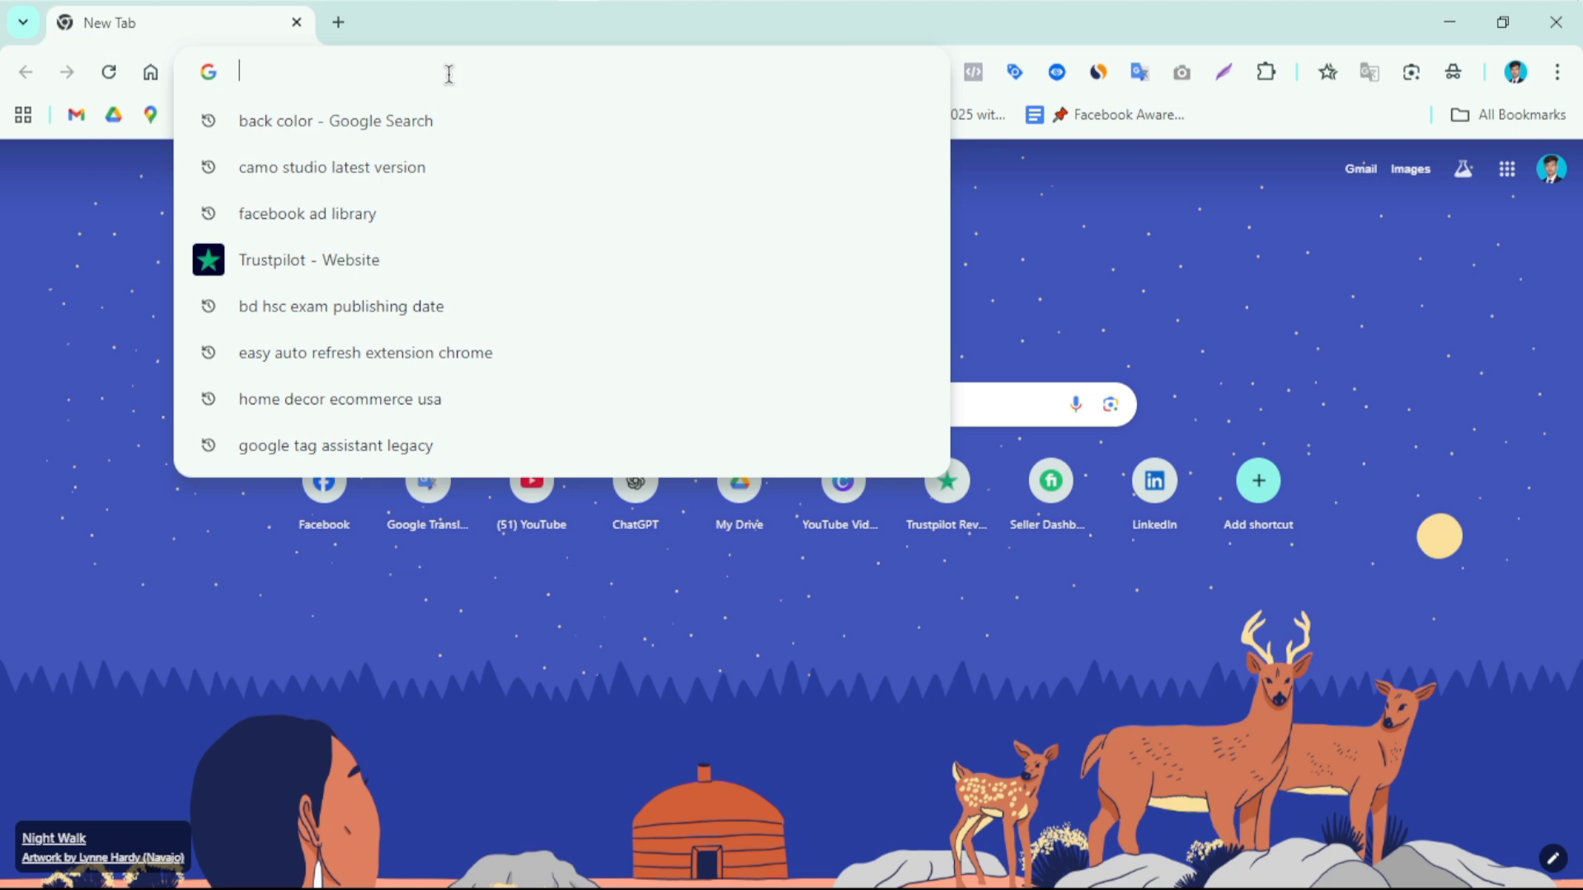
pyautogui.write('ea')
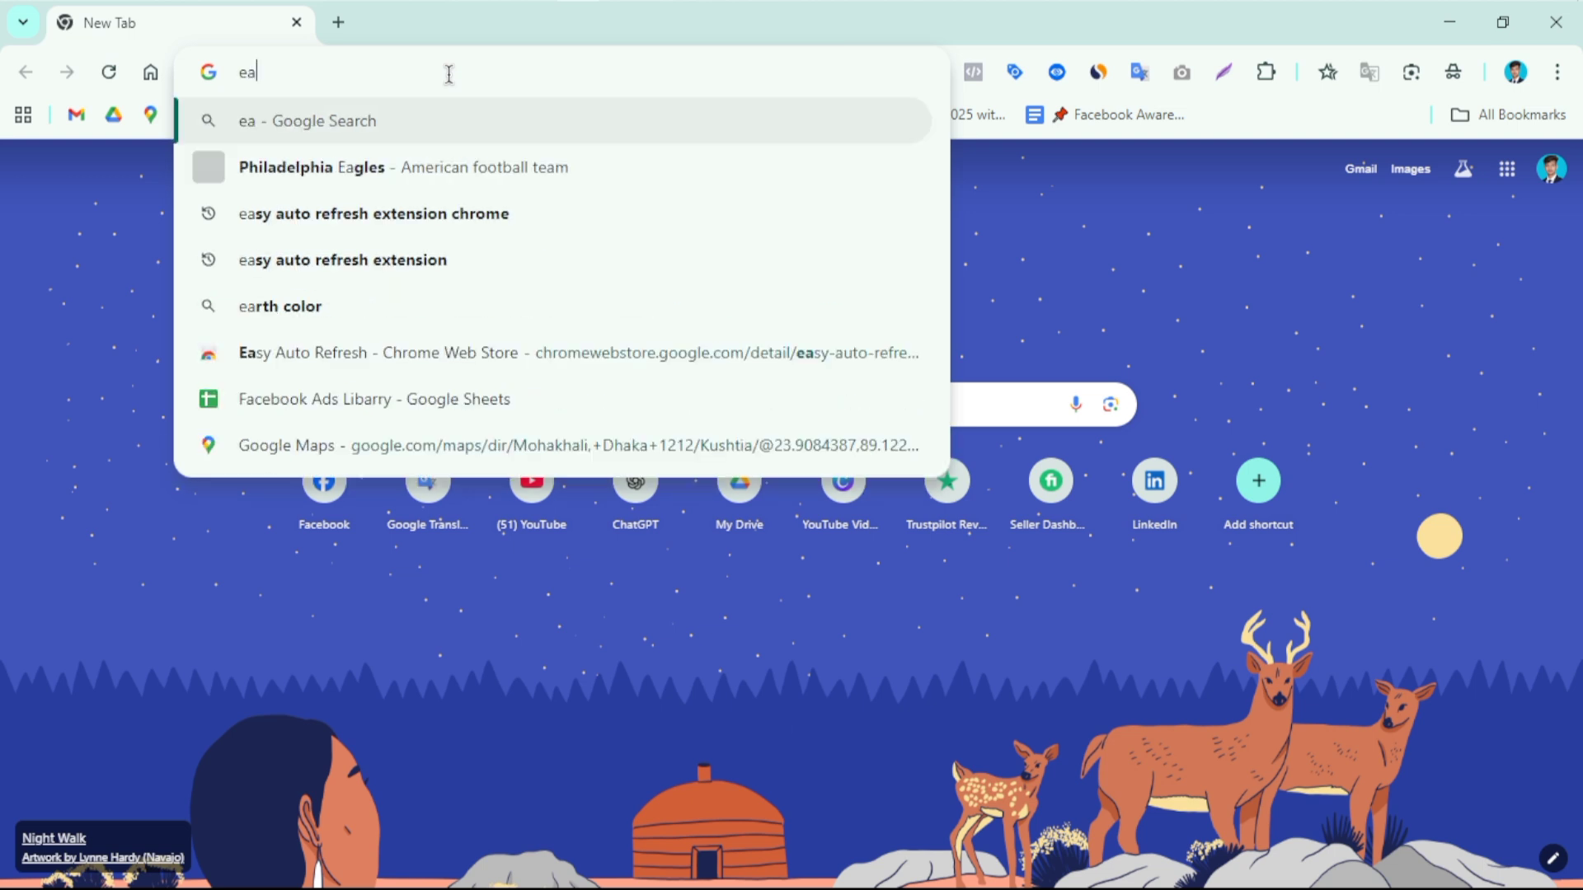
pyautogui.write('sy ')
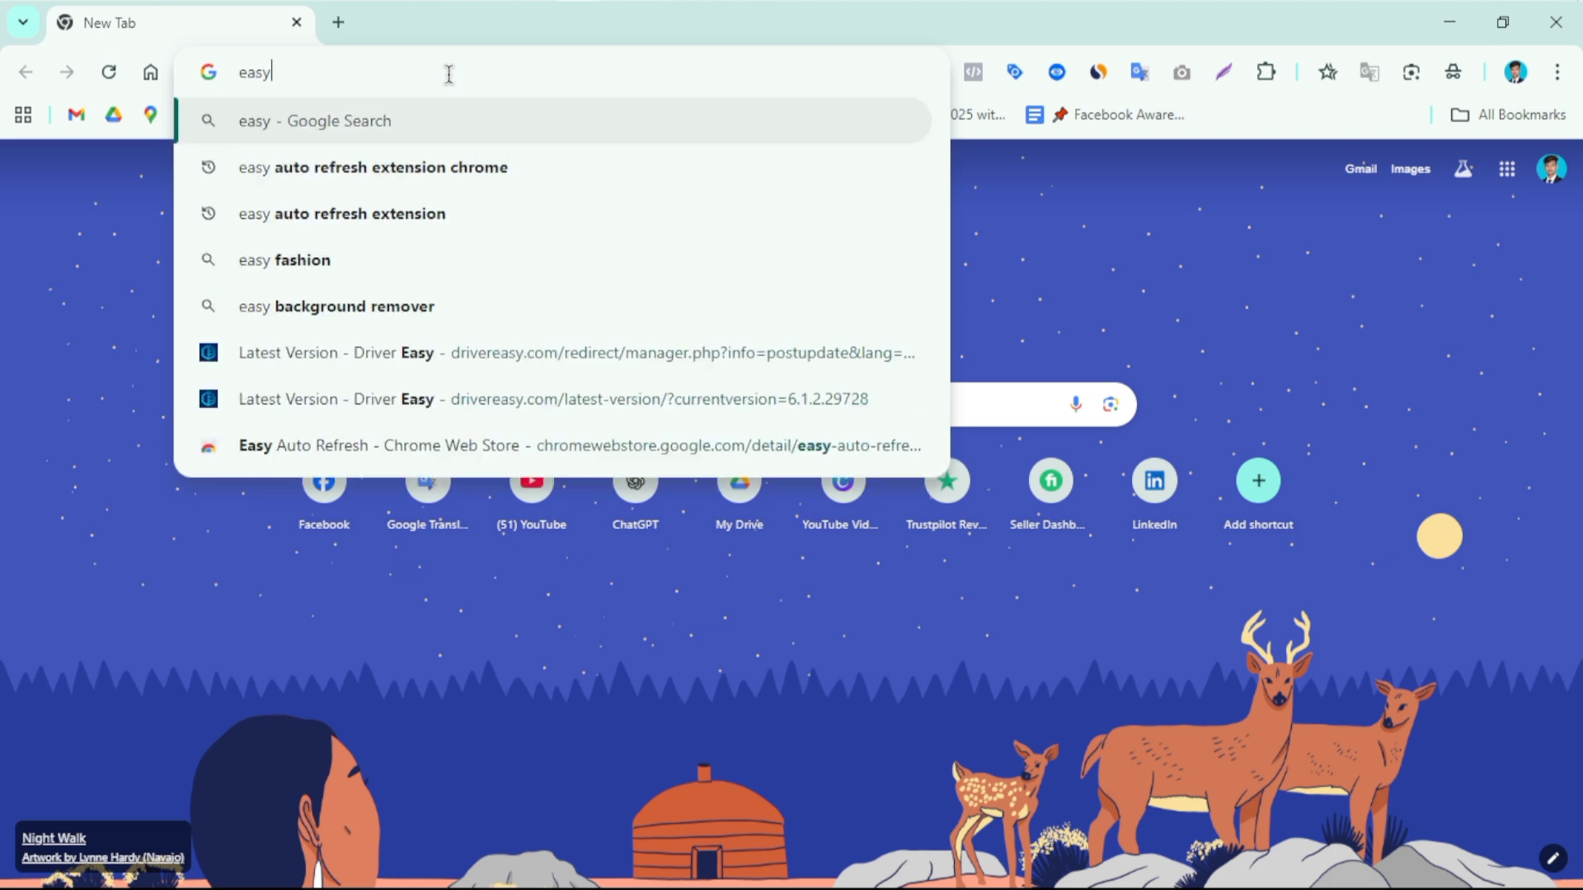
pyautogui.write('a')
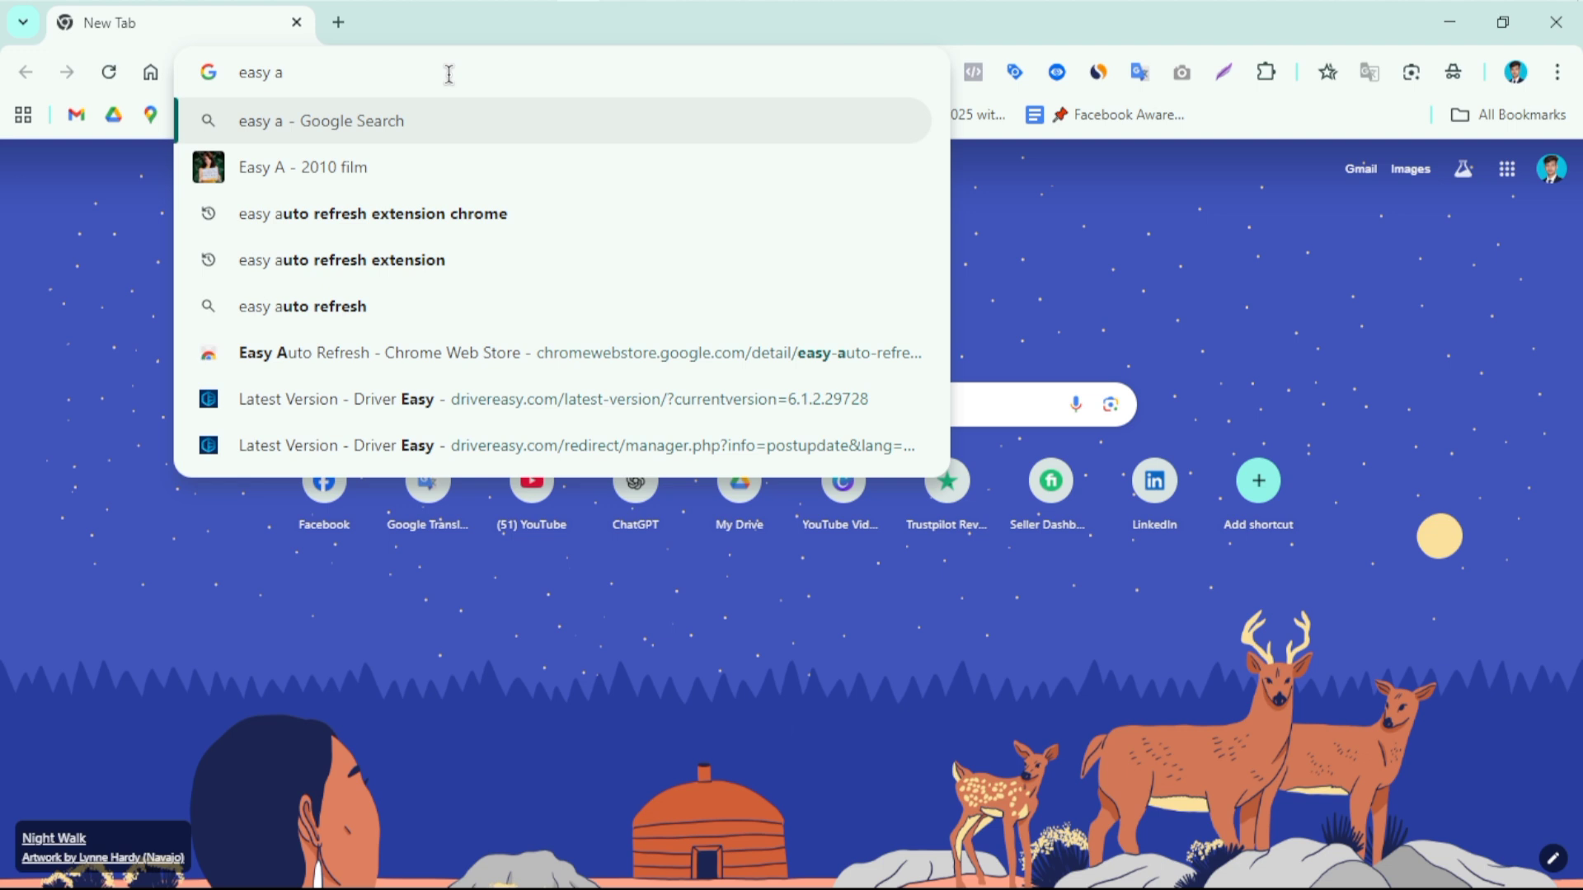
pyautogui.write('uto ')
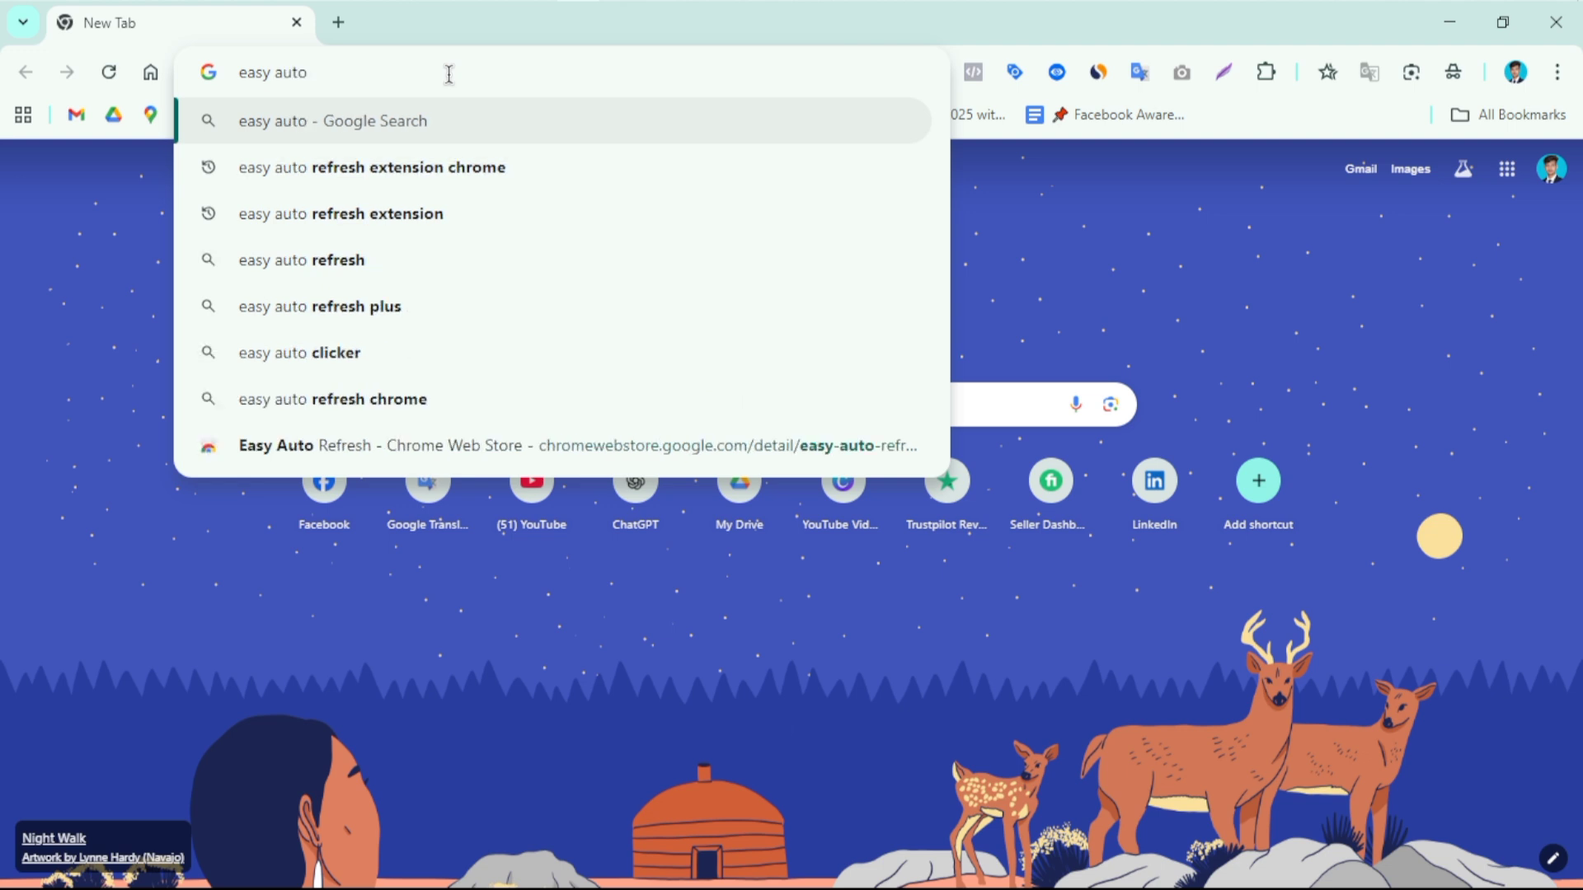
pyautogui.write('ref')
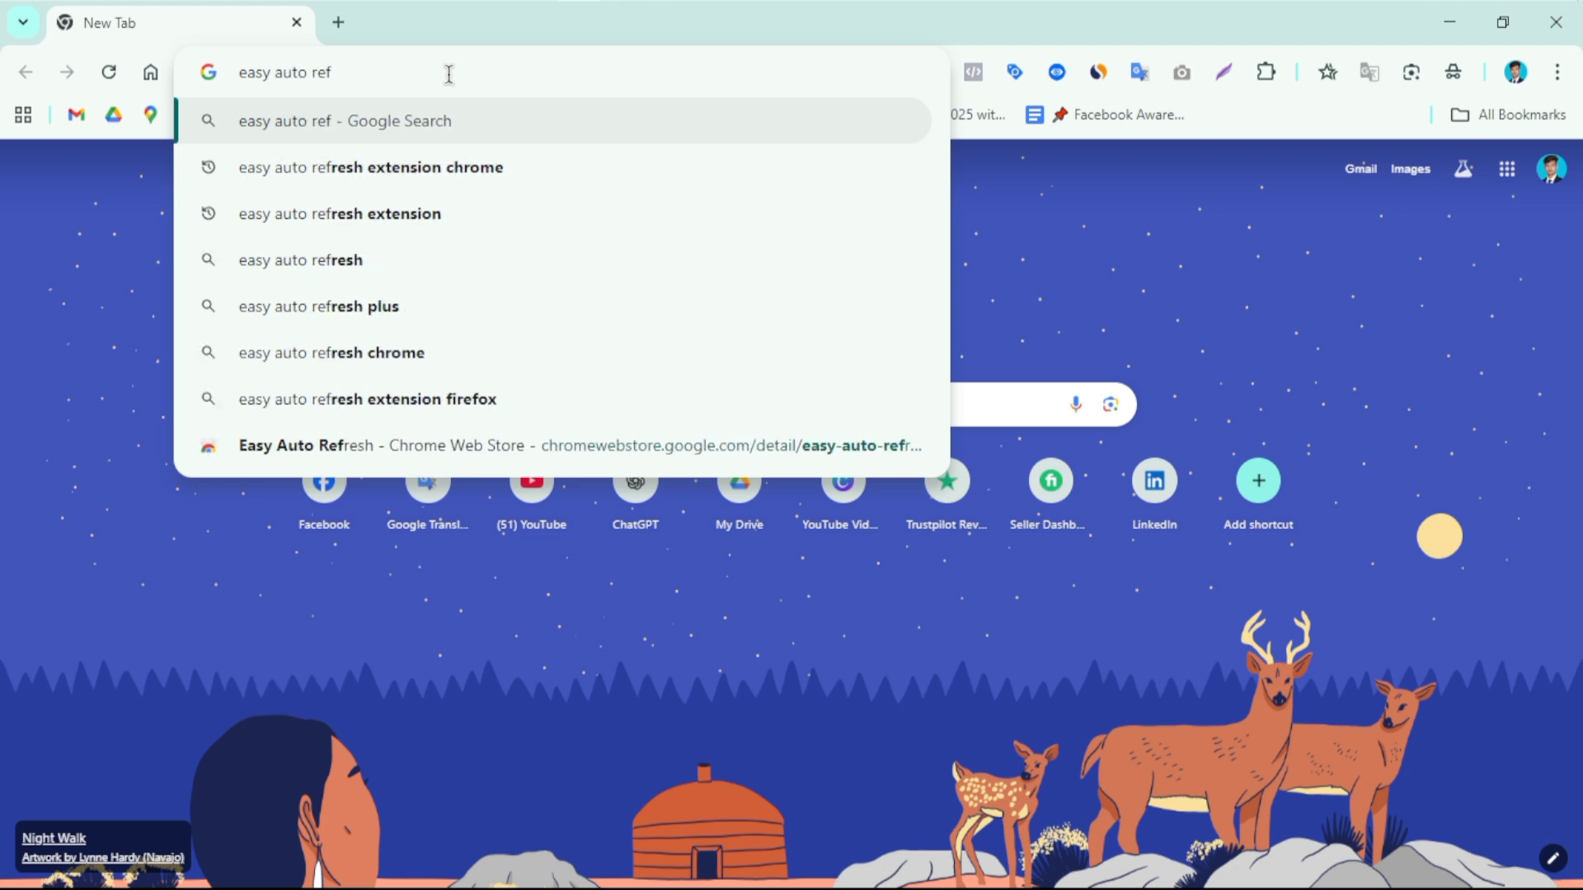
pyautogui.click(459, 170)
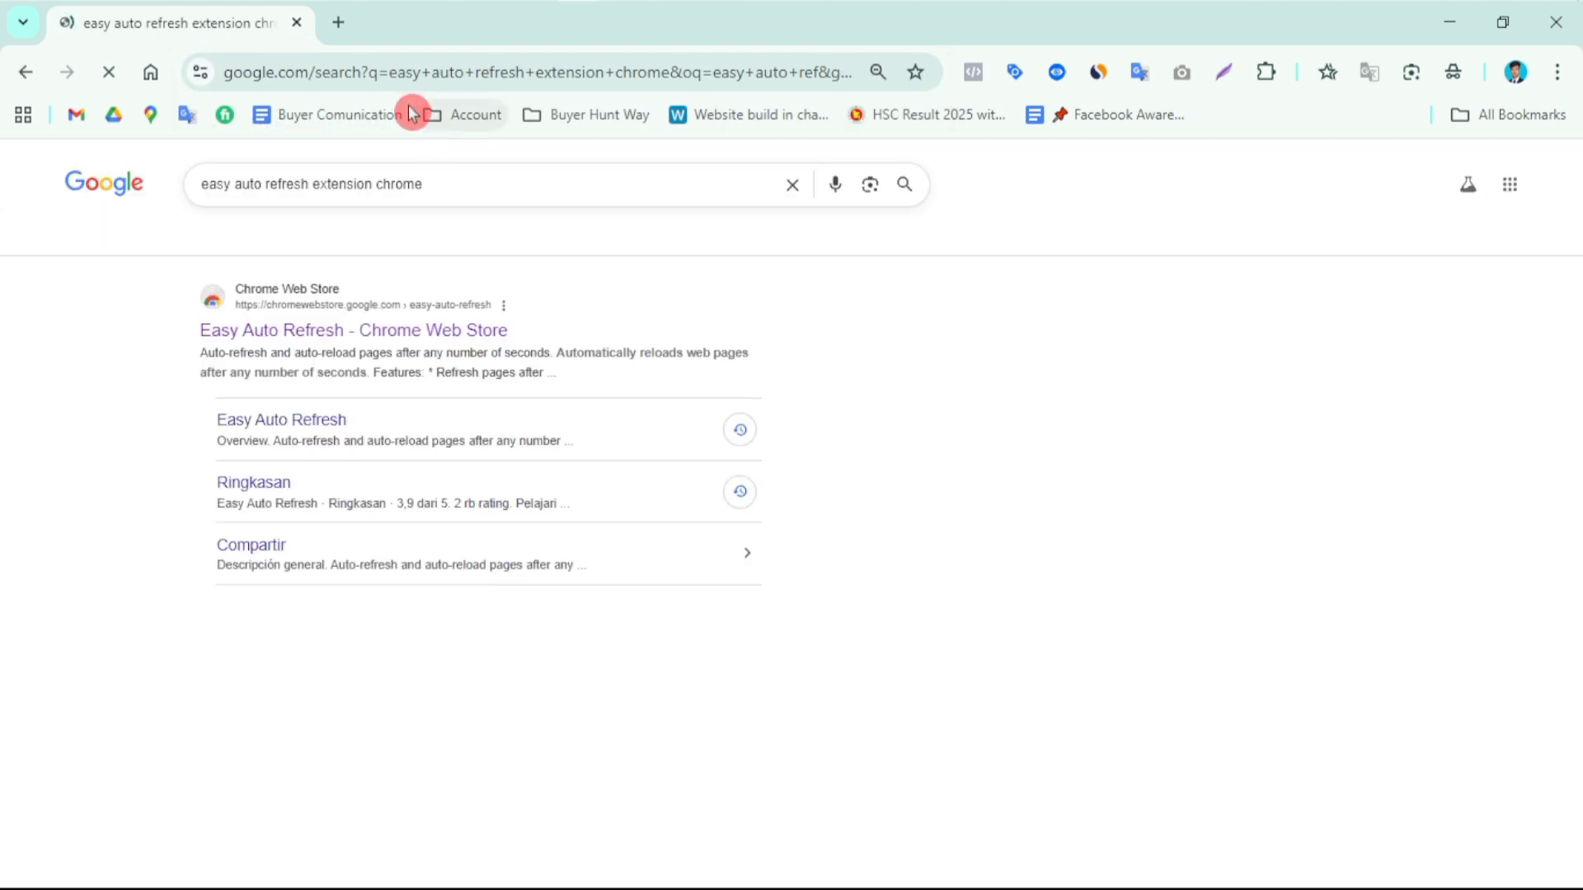
pyautogui.moveTo(423, 184); pyautogui.dragTo(373, 189)
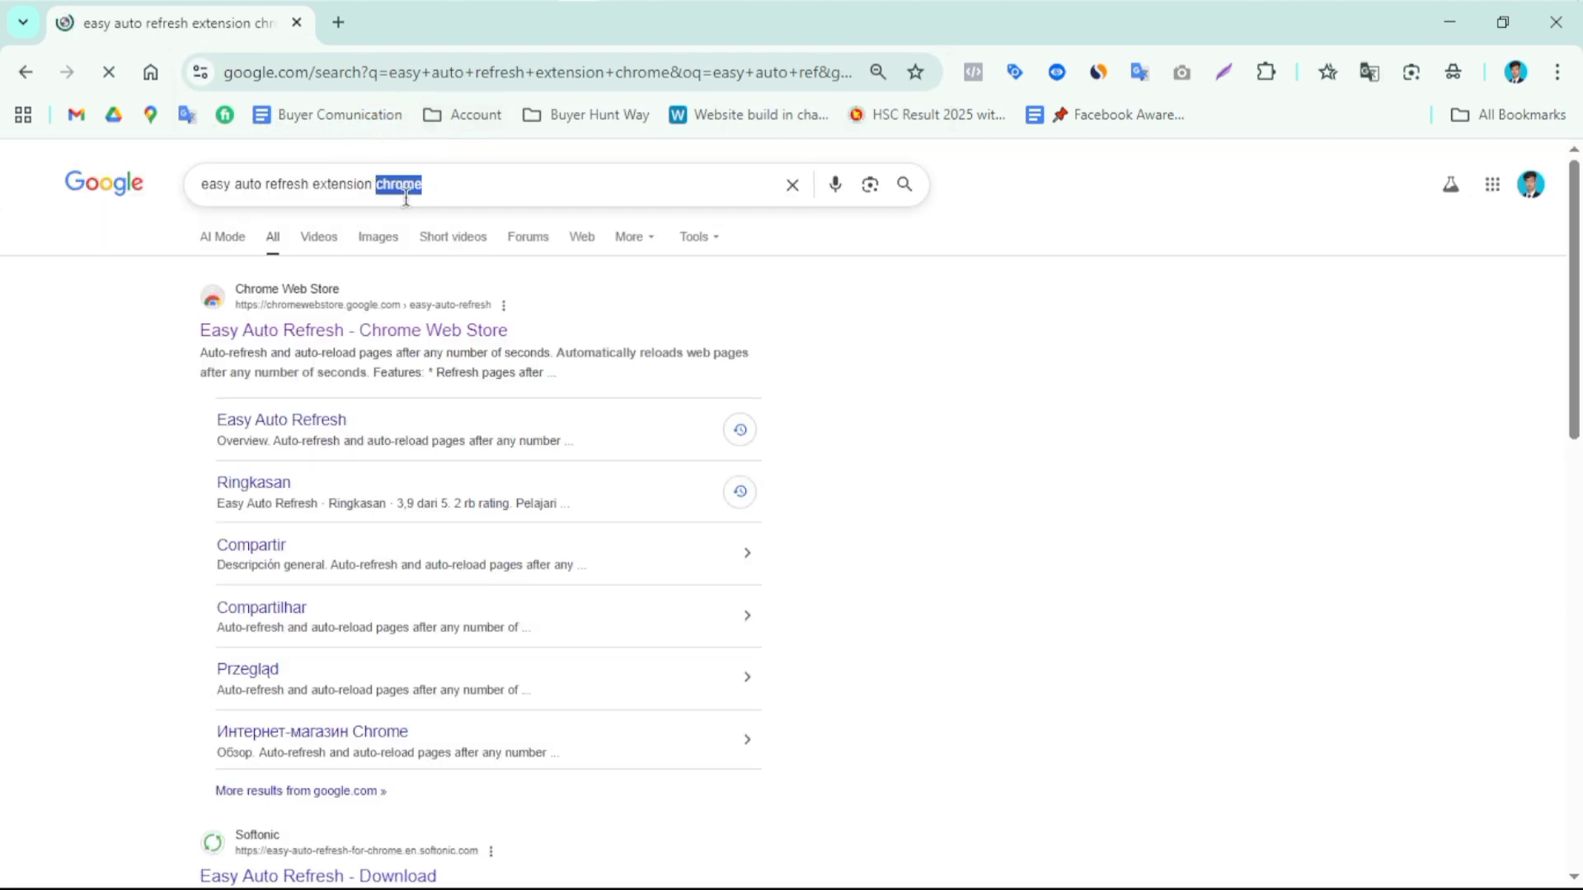
pyautogui.click(467, 192)
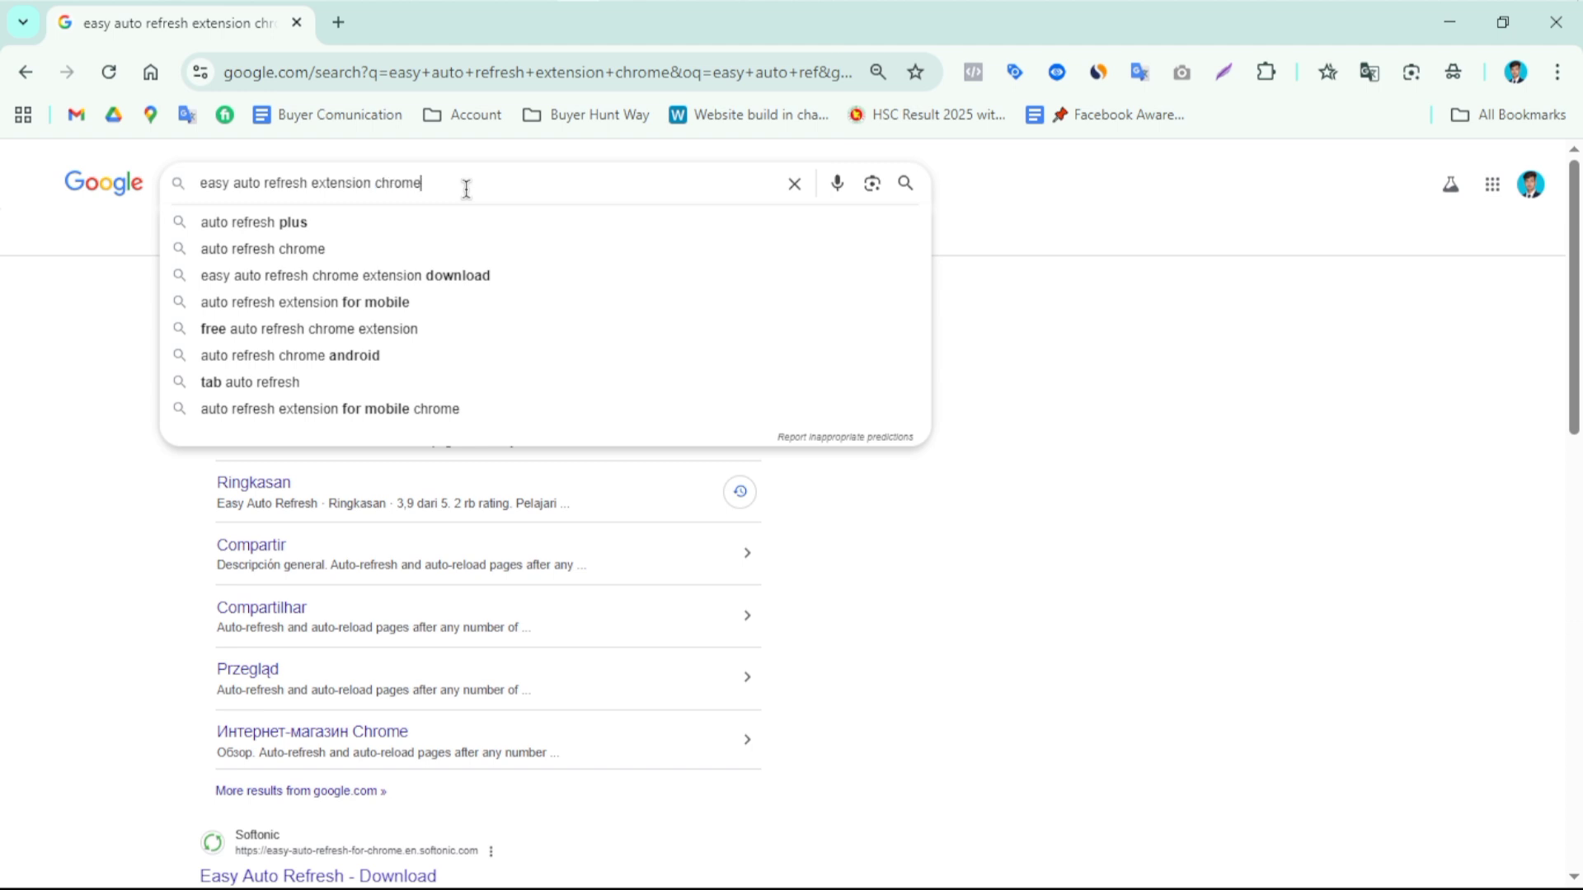
pyautogui.moveTo(422, 183); pyautogui.dragTo(375, 183)
pyautogui.write('fir')
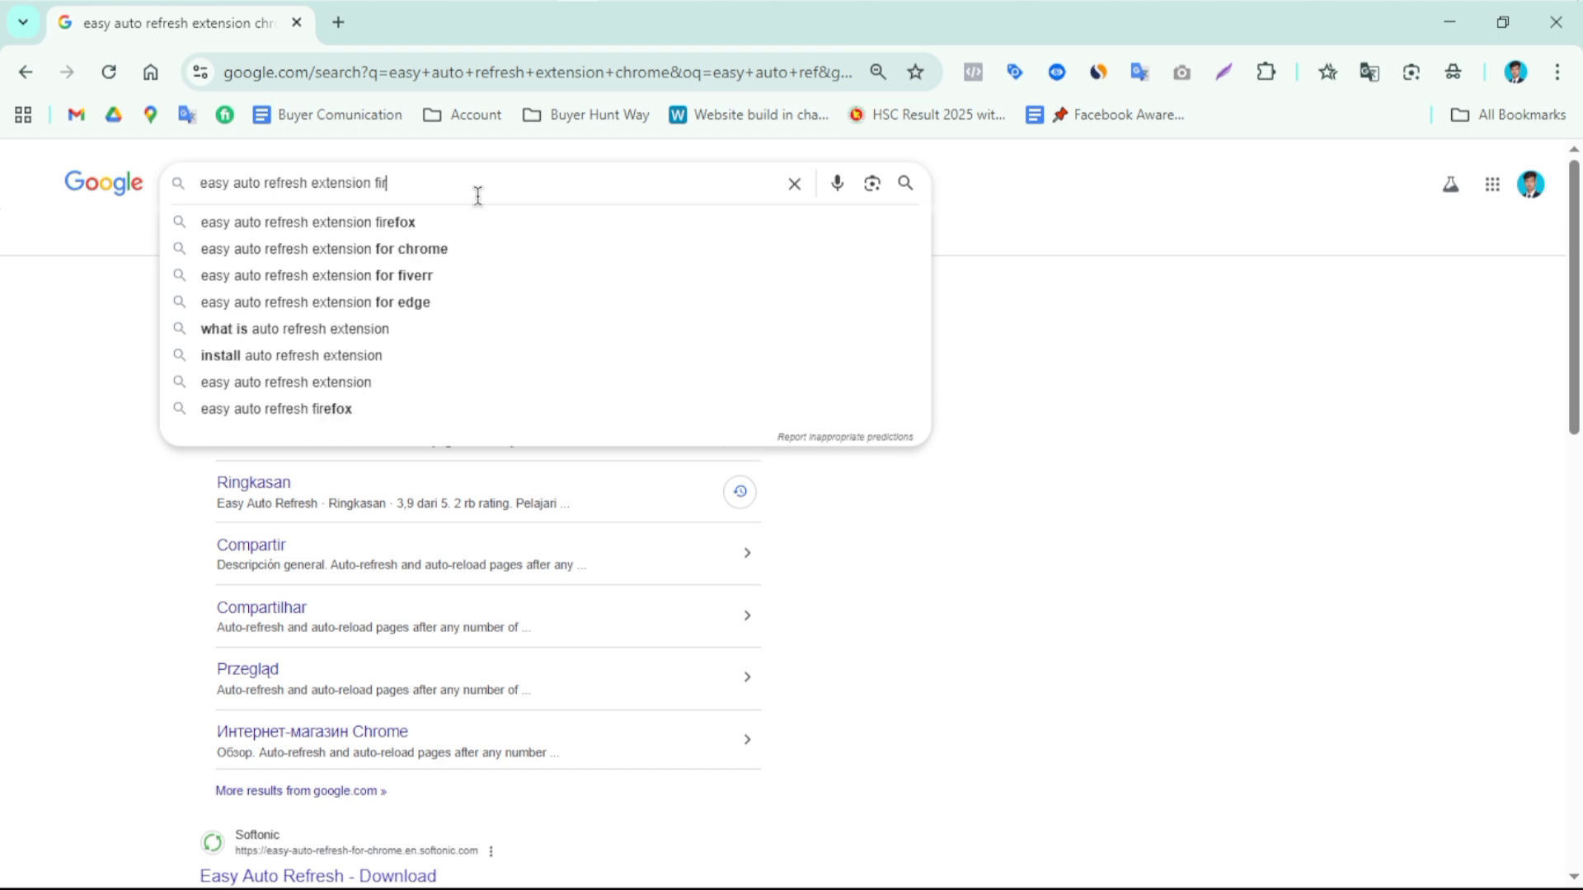
pyautogui.write('fox')
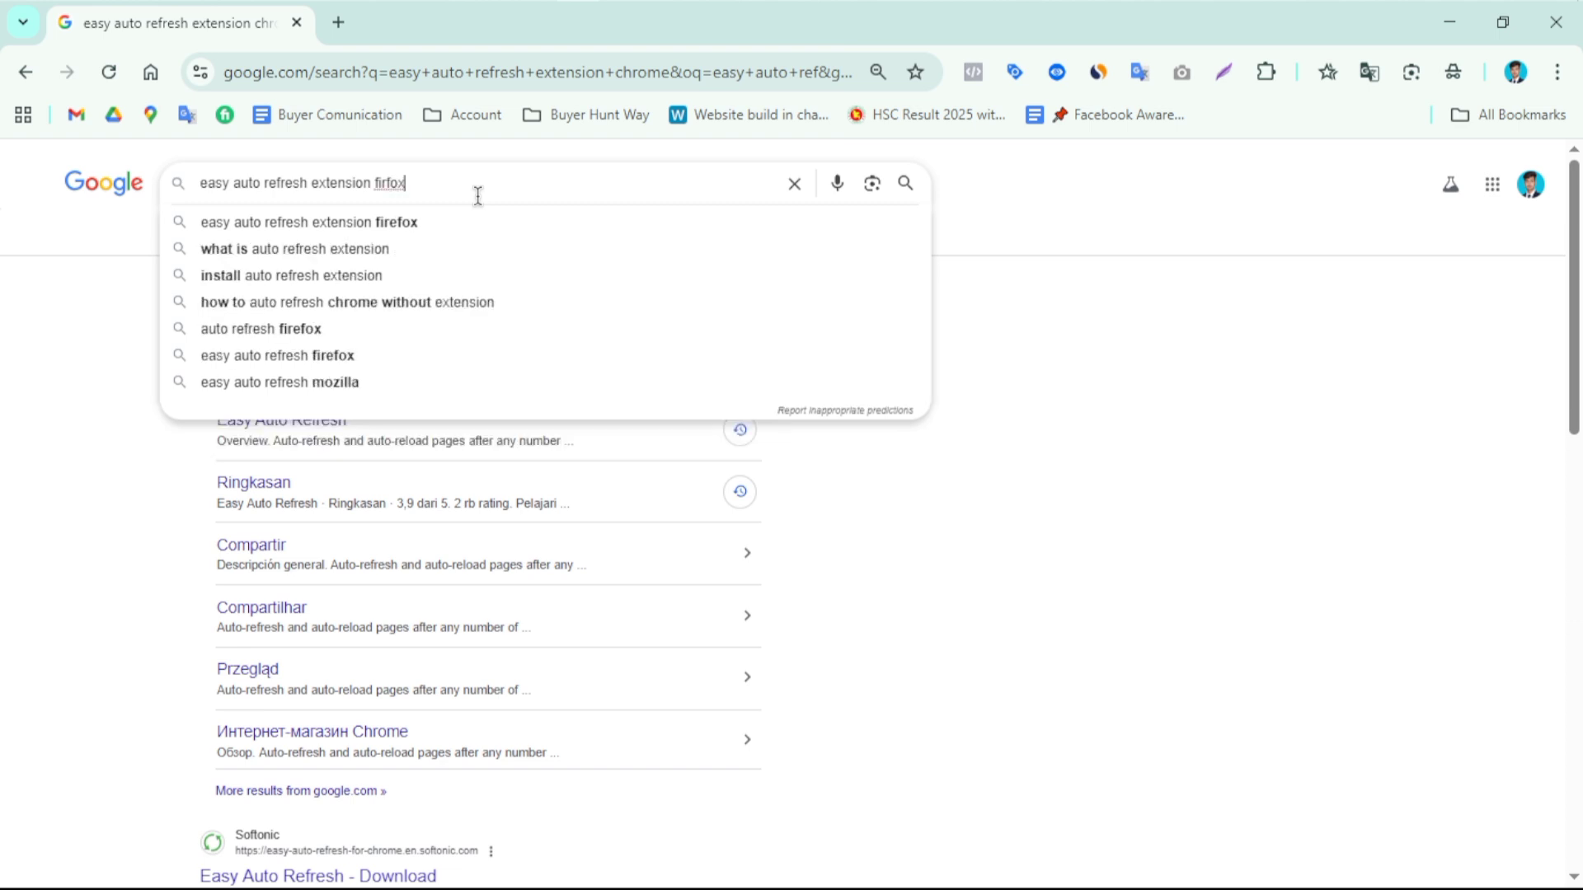
pyautogui.click(413, 237)
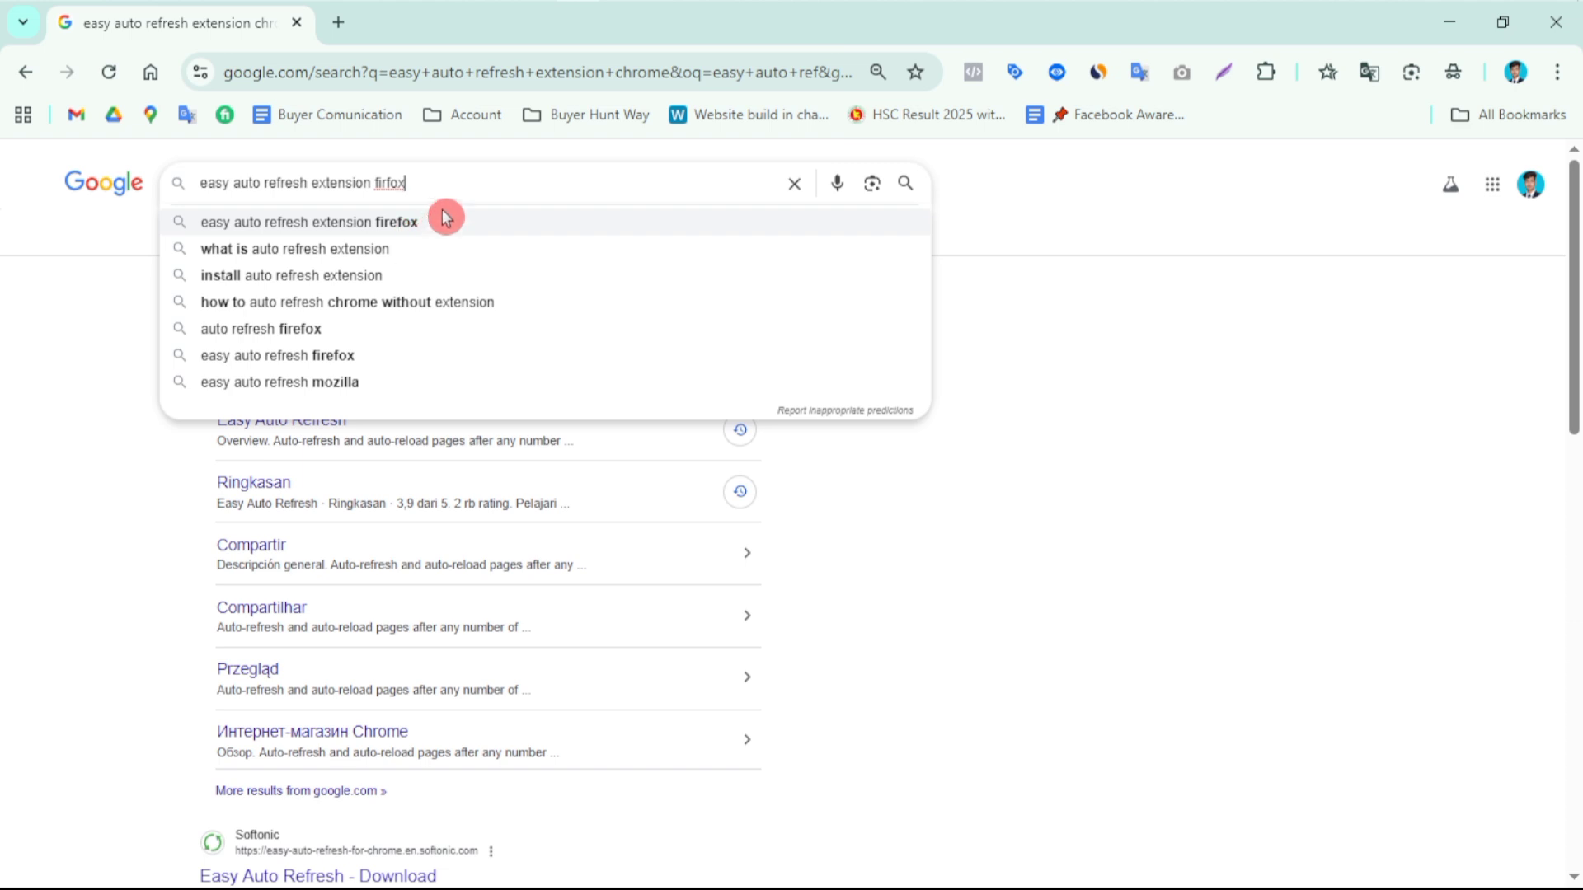
pyautogui.press('BackSpace')
pyautogui.press('BackSpace')
pyautogui.press('BackSpace')
pyautogui.press('BackSpace')
pyautogui.press('BackSpace')
pyautogui.press('BackSpace')
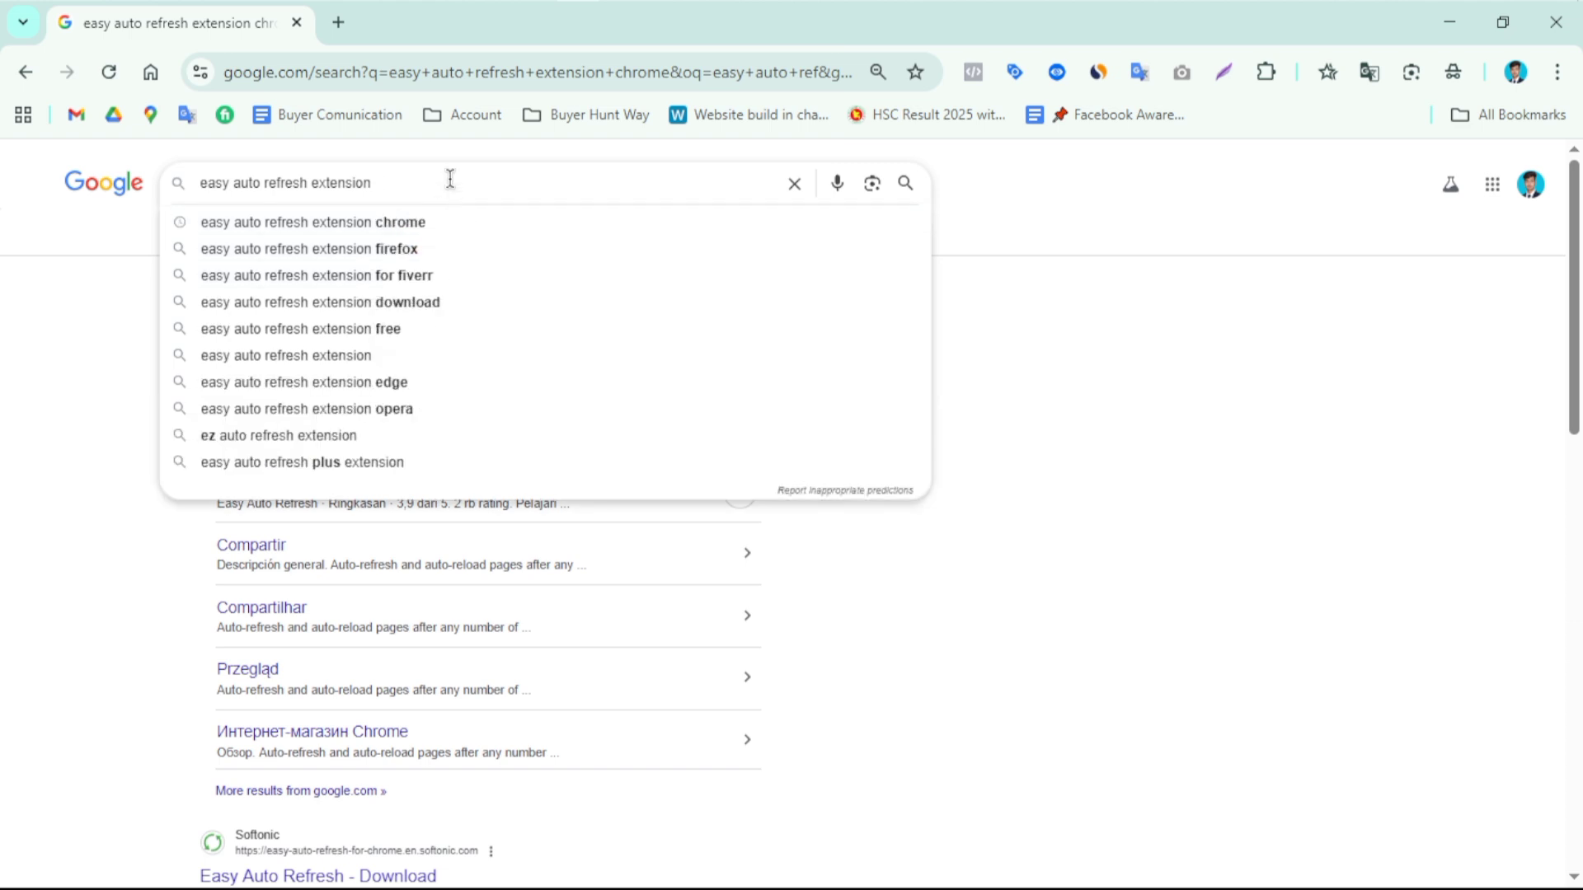
# Step: Search again for "easy auto refresh extension chrome" and open the Easy Auto Refresh page in the Chrome Web Store
pyautogui.click(413, 221)
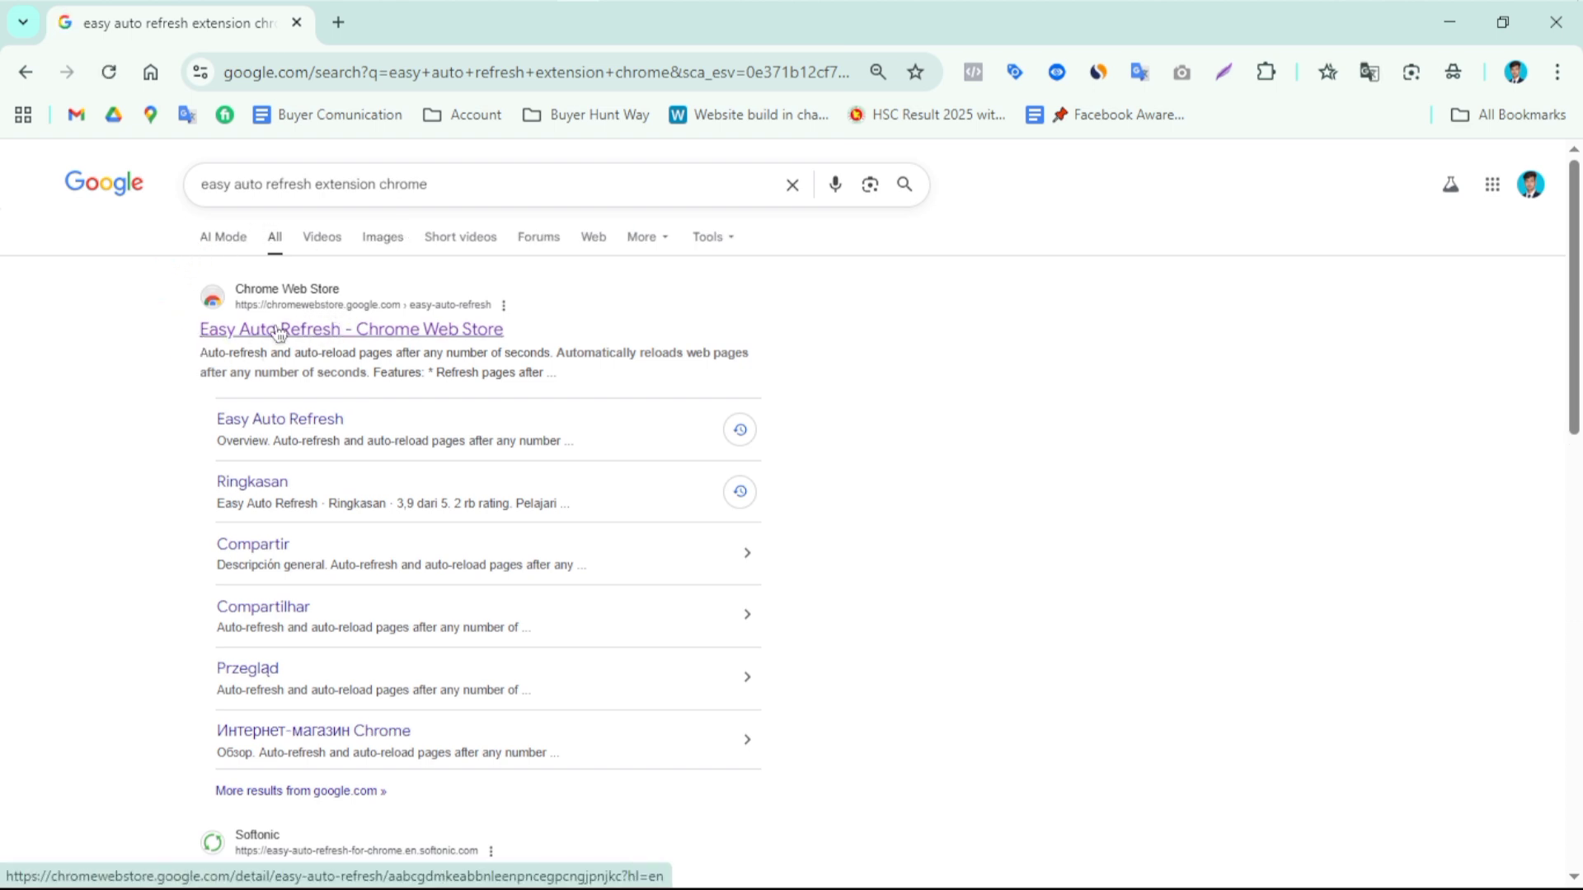
pyautogui.click(375, 332)
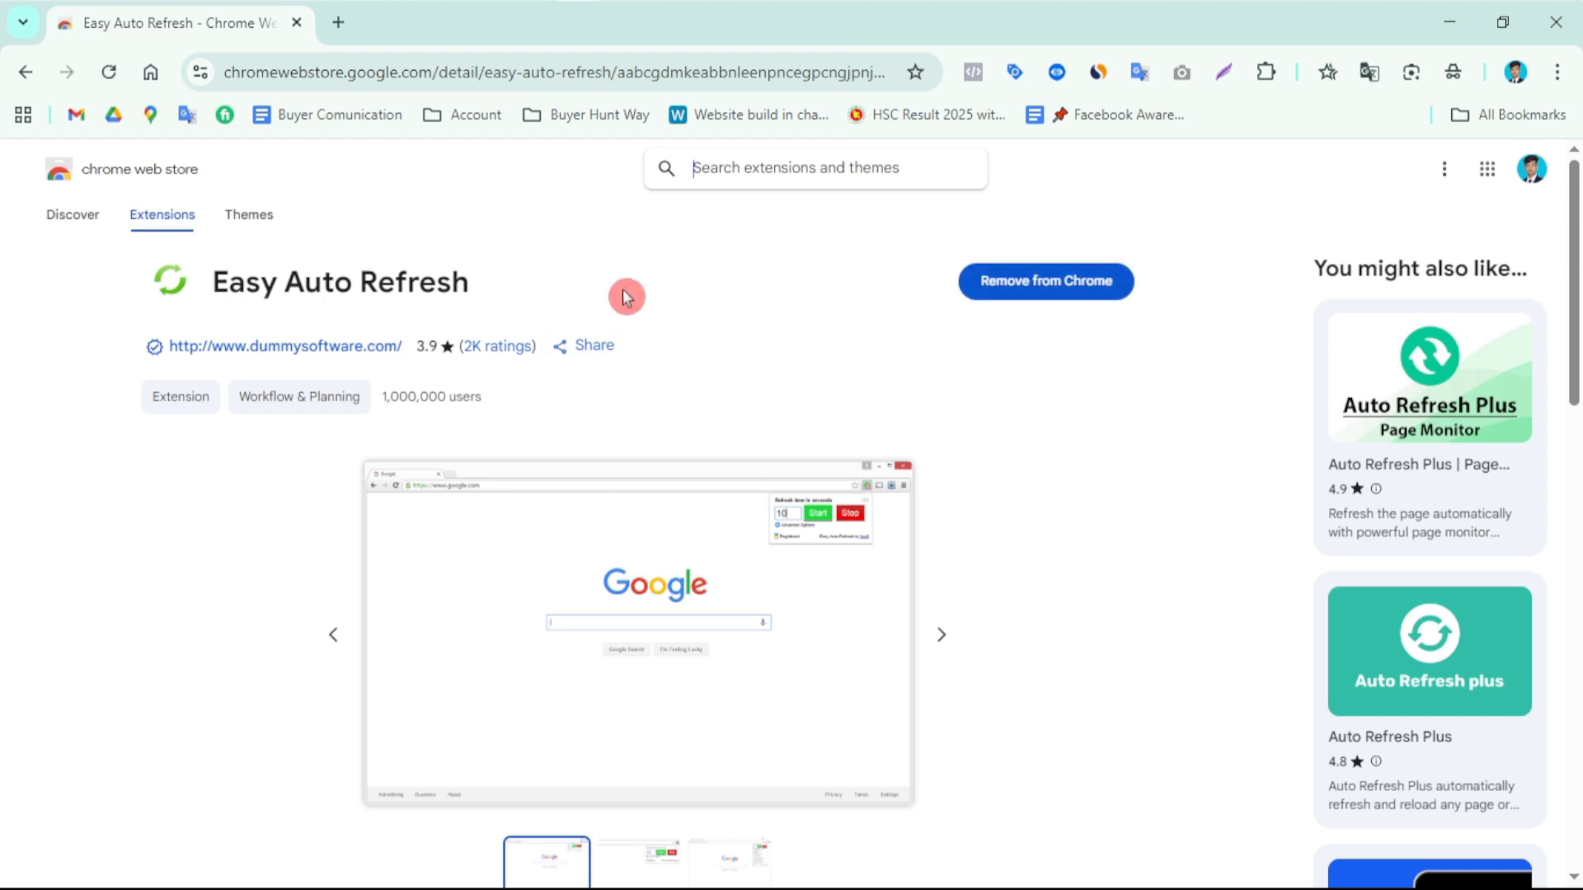
pyautogui.moveTo(493, 280); pyautogui.dragTo(216, 301)
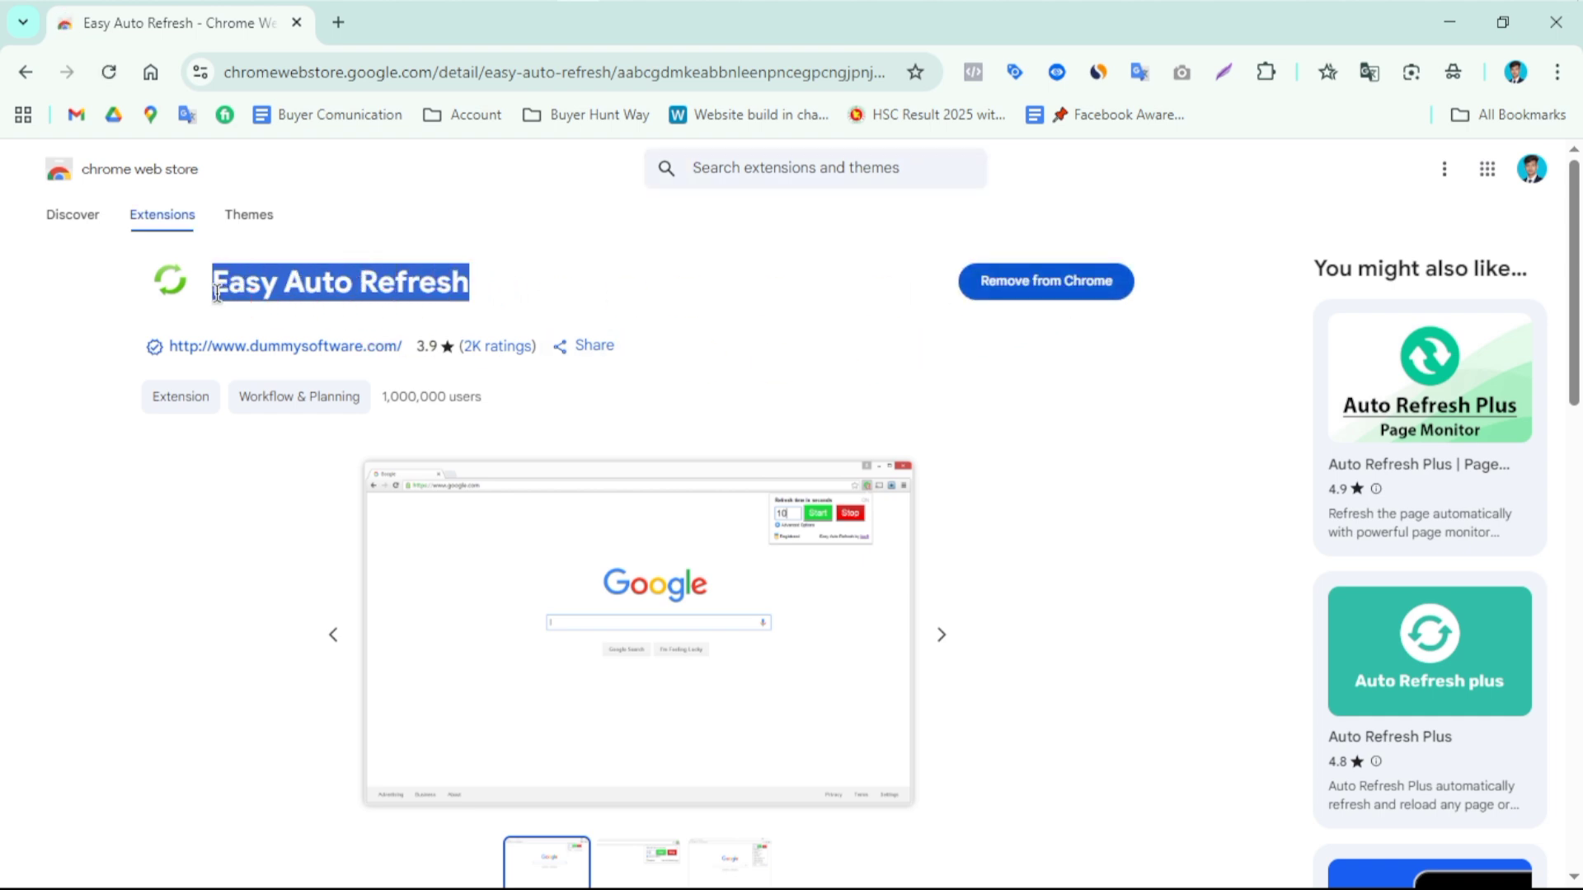
pyautogui.click(512, 292)
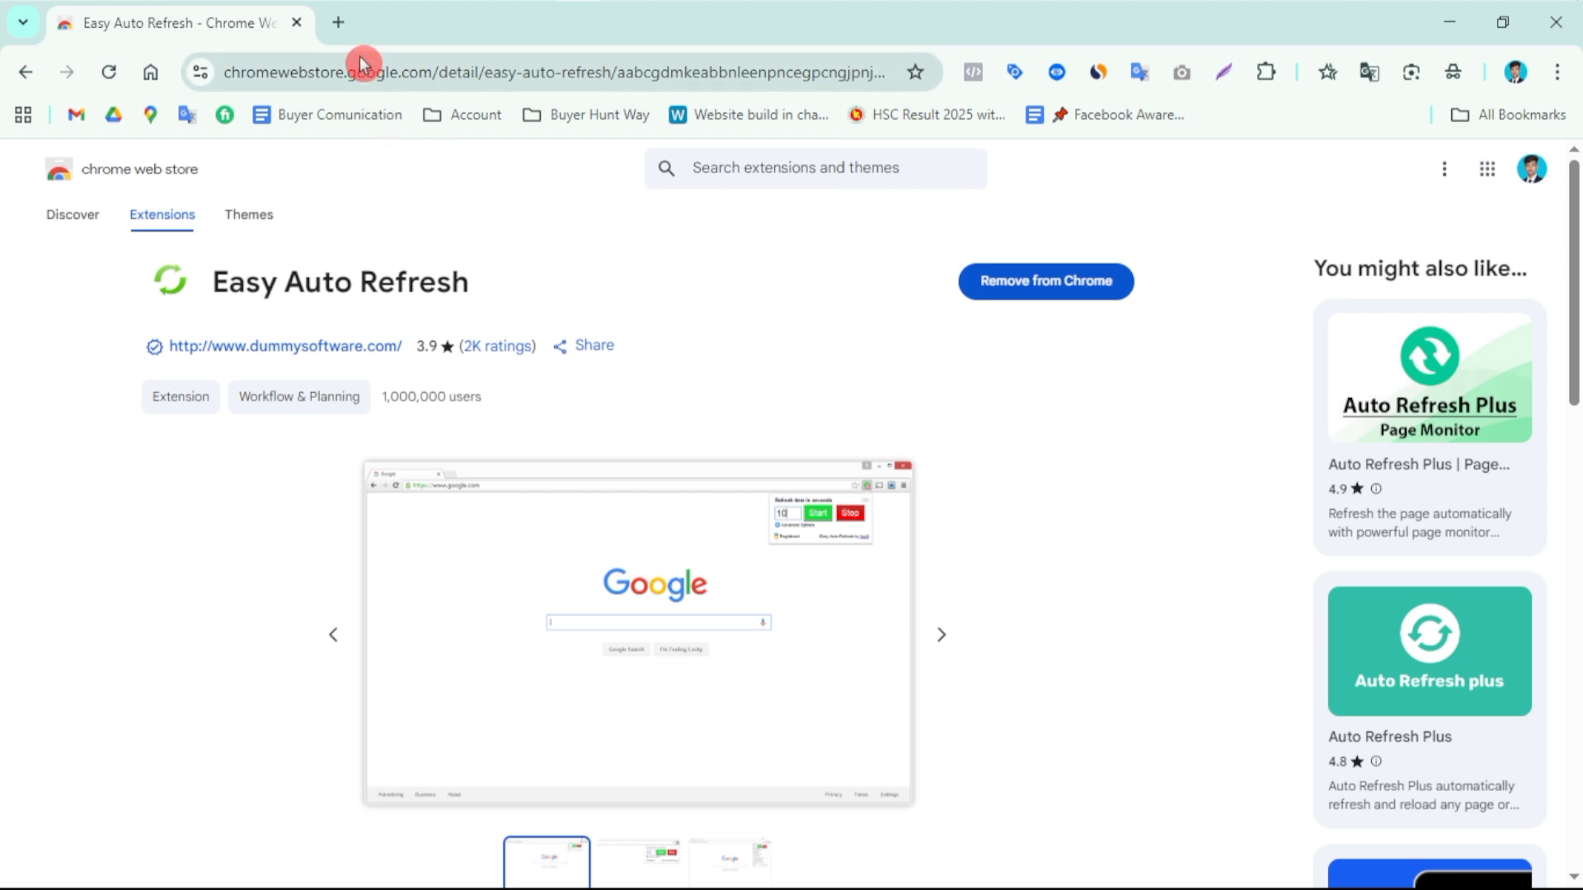
# Step: Replace the Chrome Web Store page with a new tab and pin the Easy Auto Refresh extension
pyautogui.click(338, 24)
pyautogui.click(297, 24)
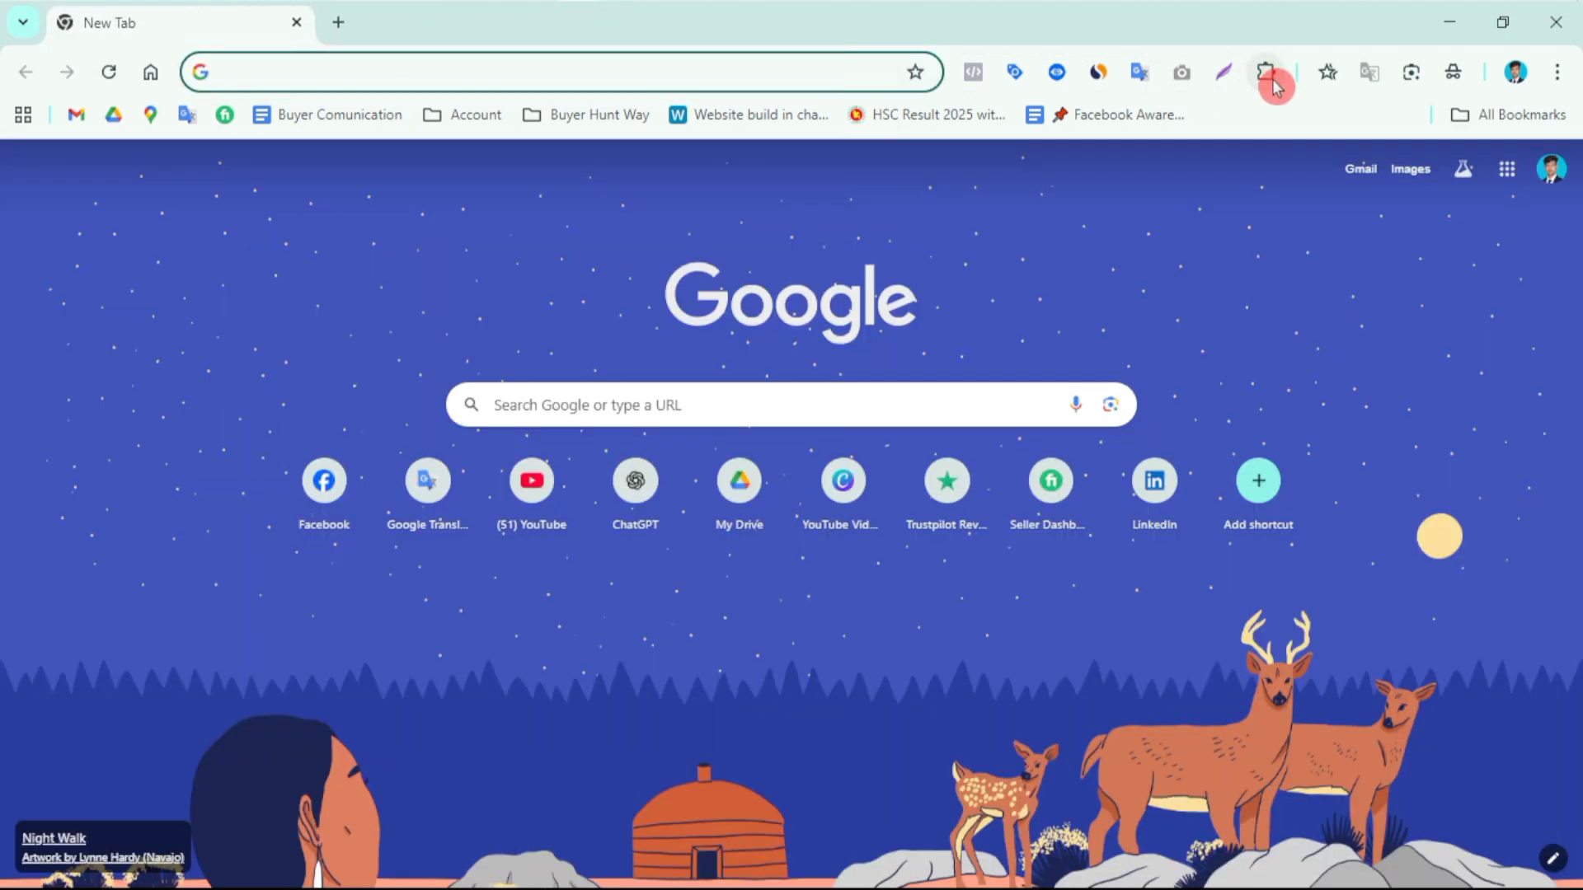
pyautogui.click(1270, 78)
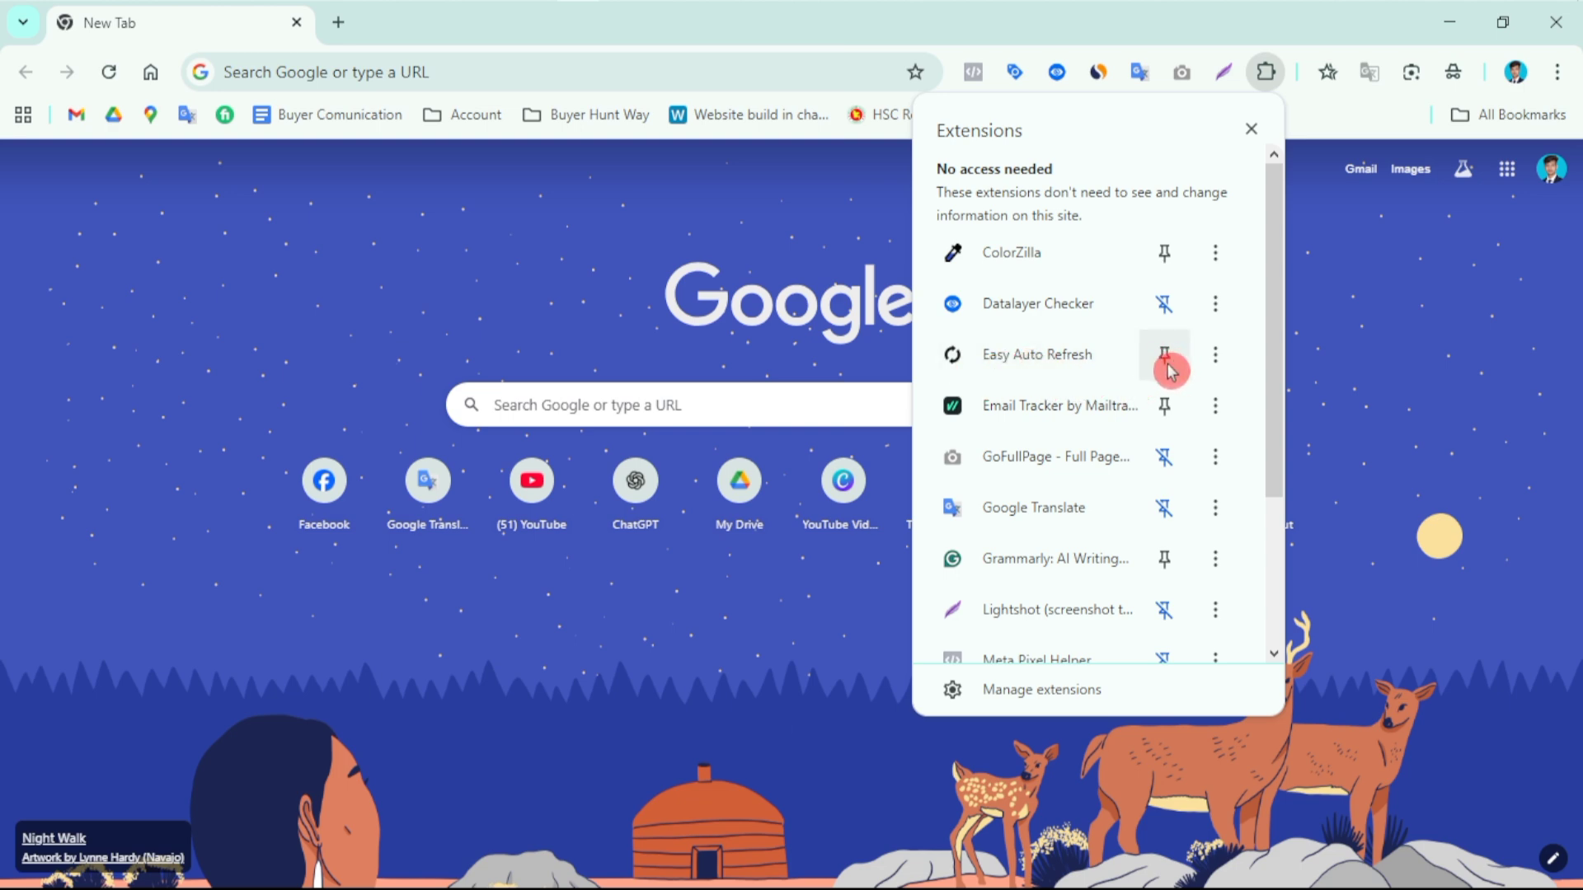
pyautogui.click(1164, 356)
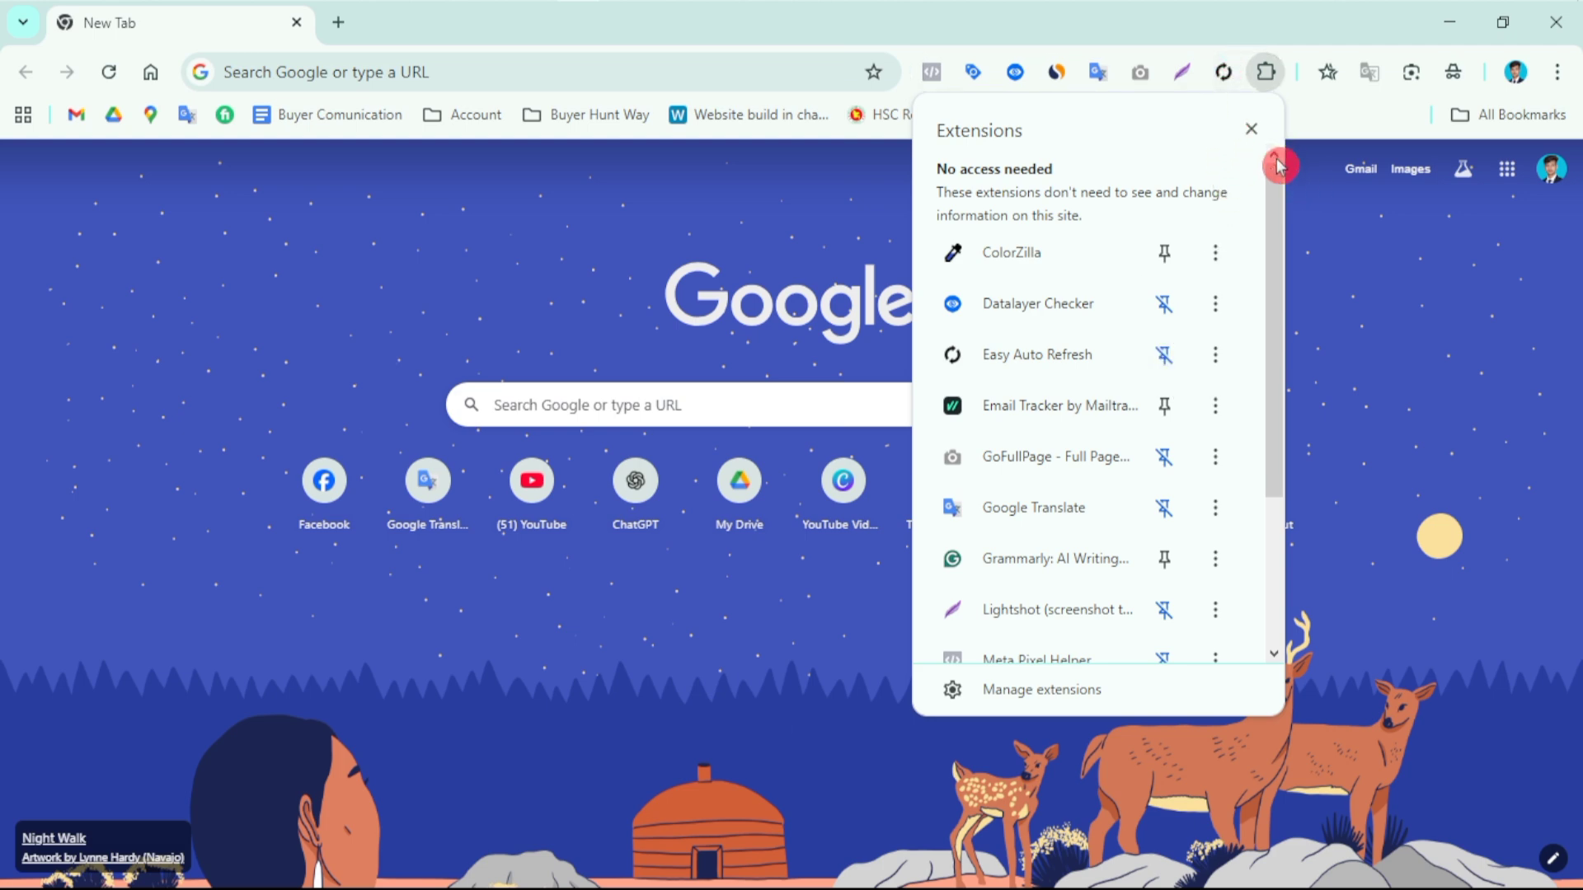
pyautogui.click(1335, 219)
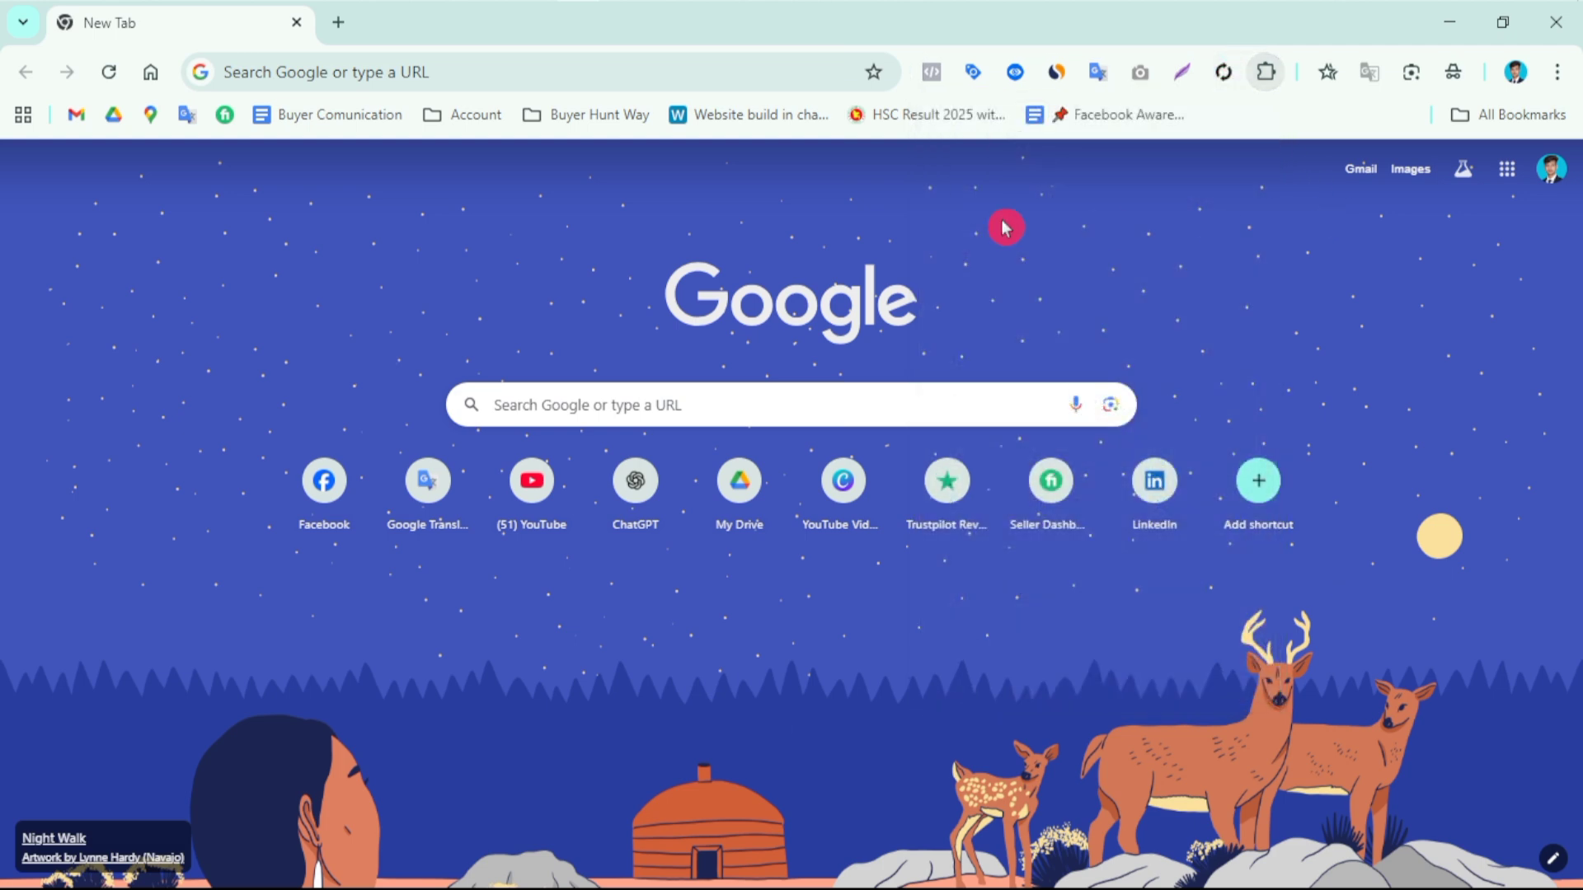
# Step: Open the bookmarked Fiverr seller dashboard in a fresh tab, closing the old blank one
pyautogui.click(342, 29)
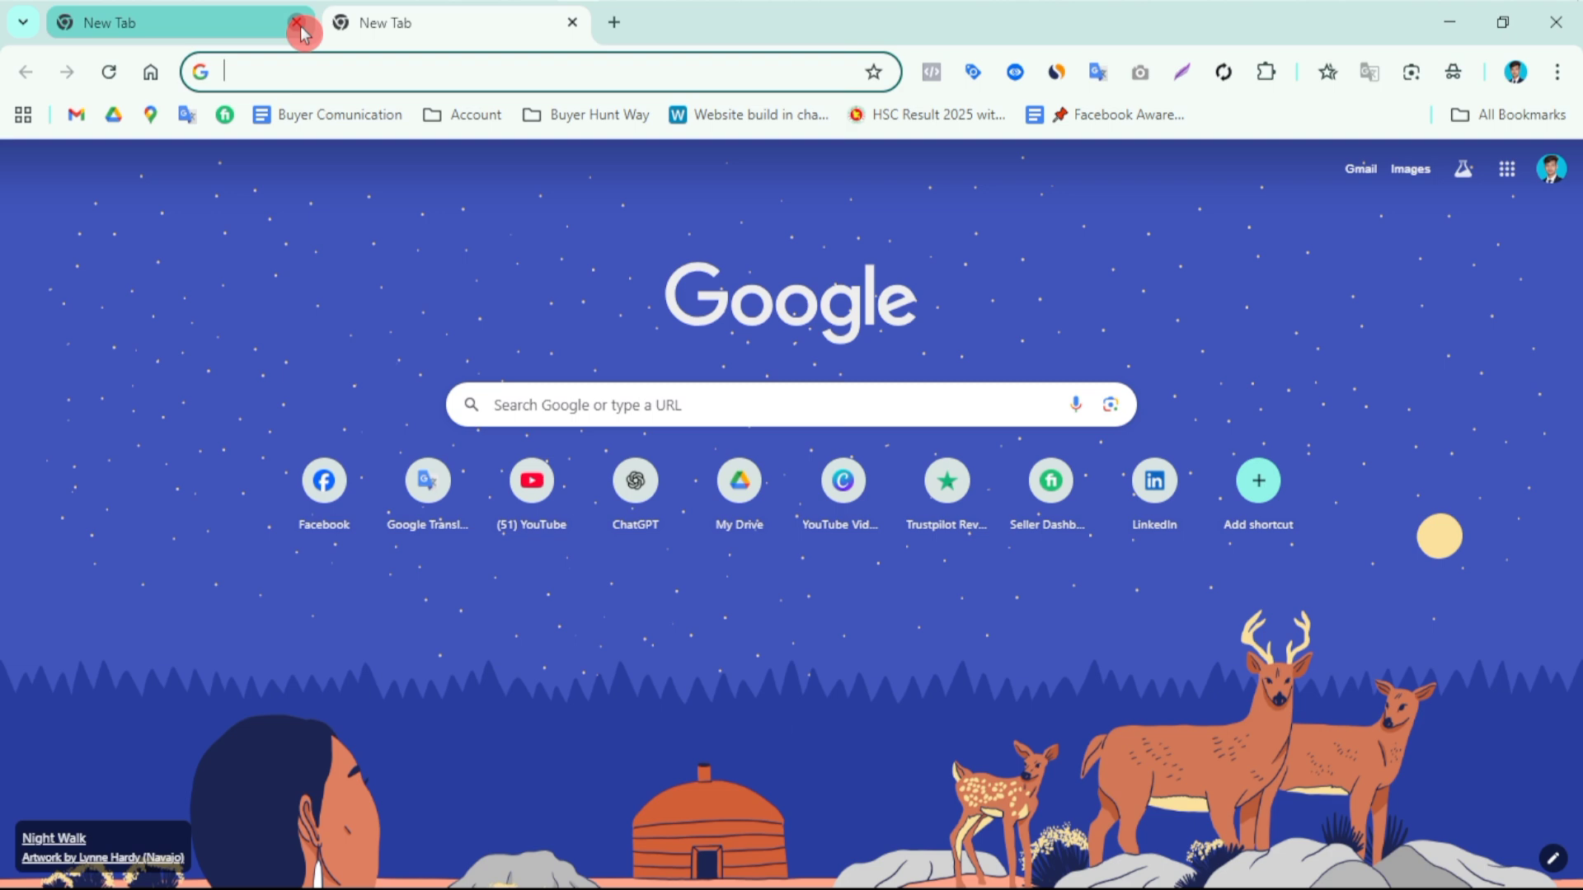
pyautogui.click(303, 31)
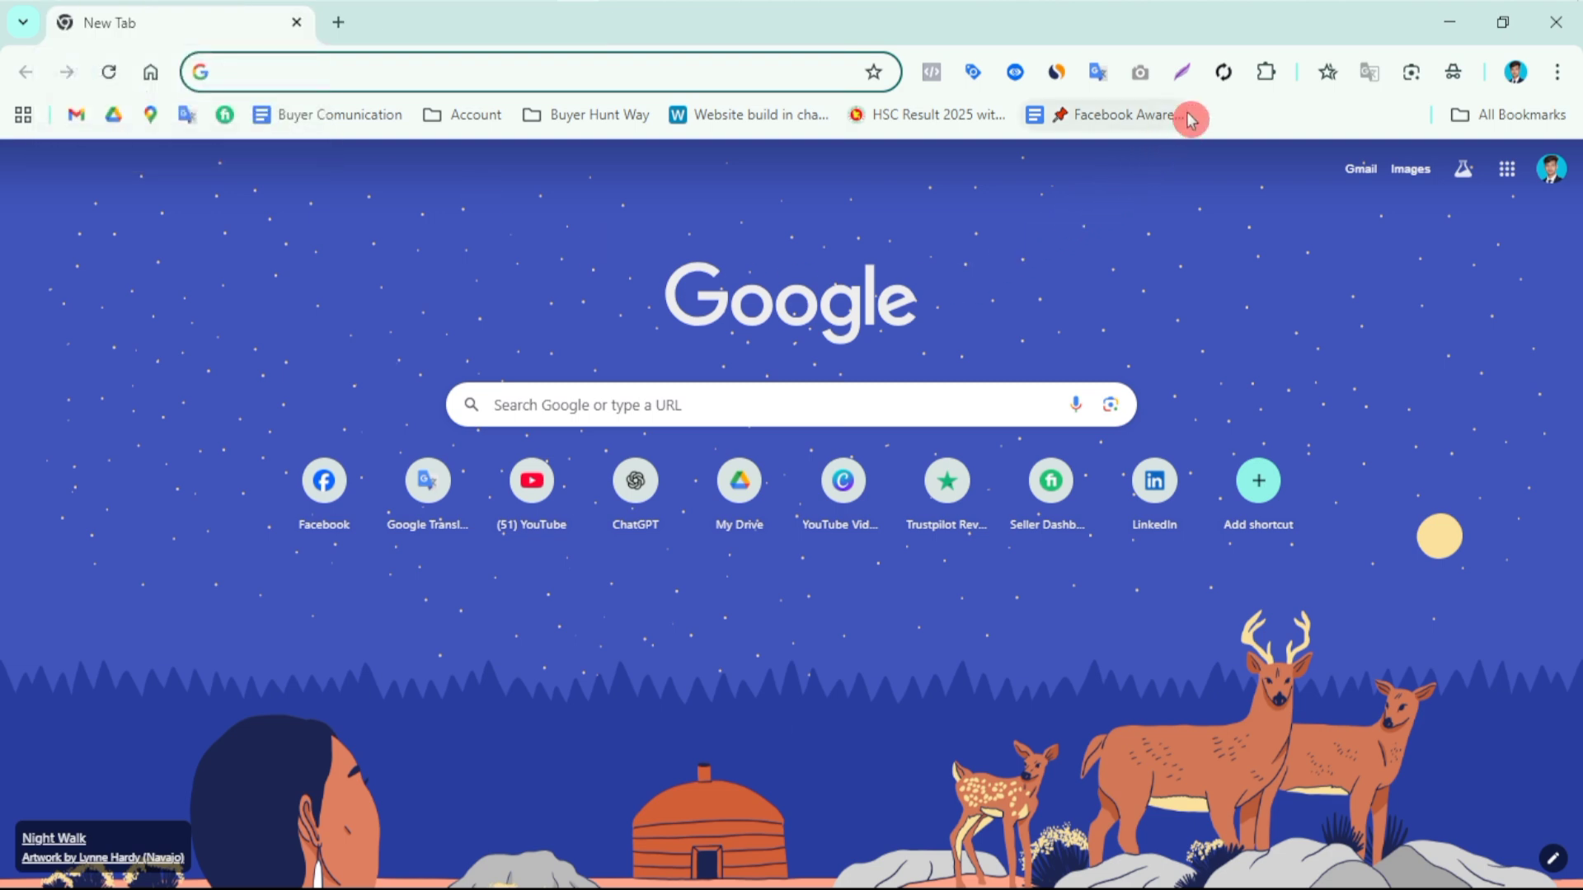
pyautogui.click(223, 120)
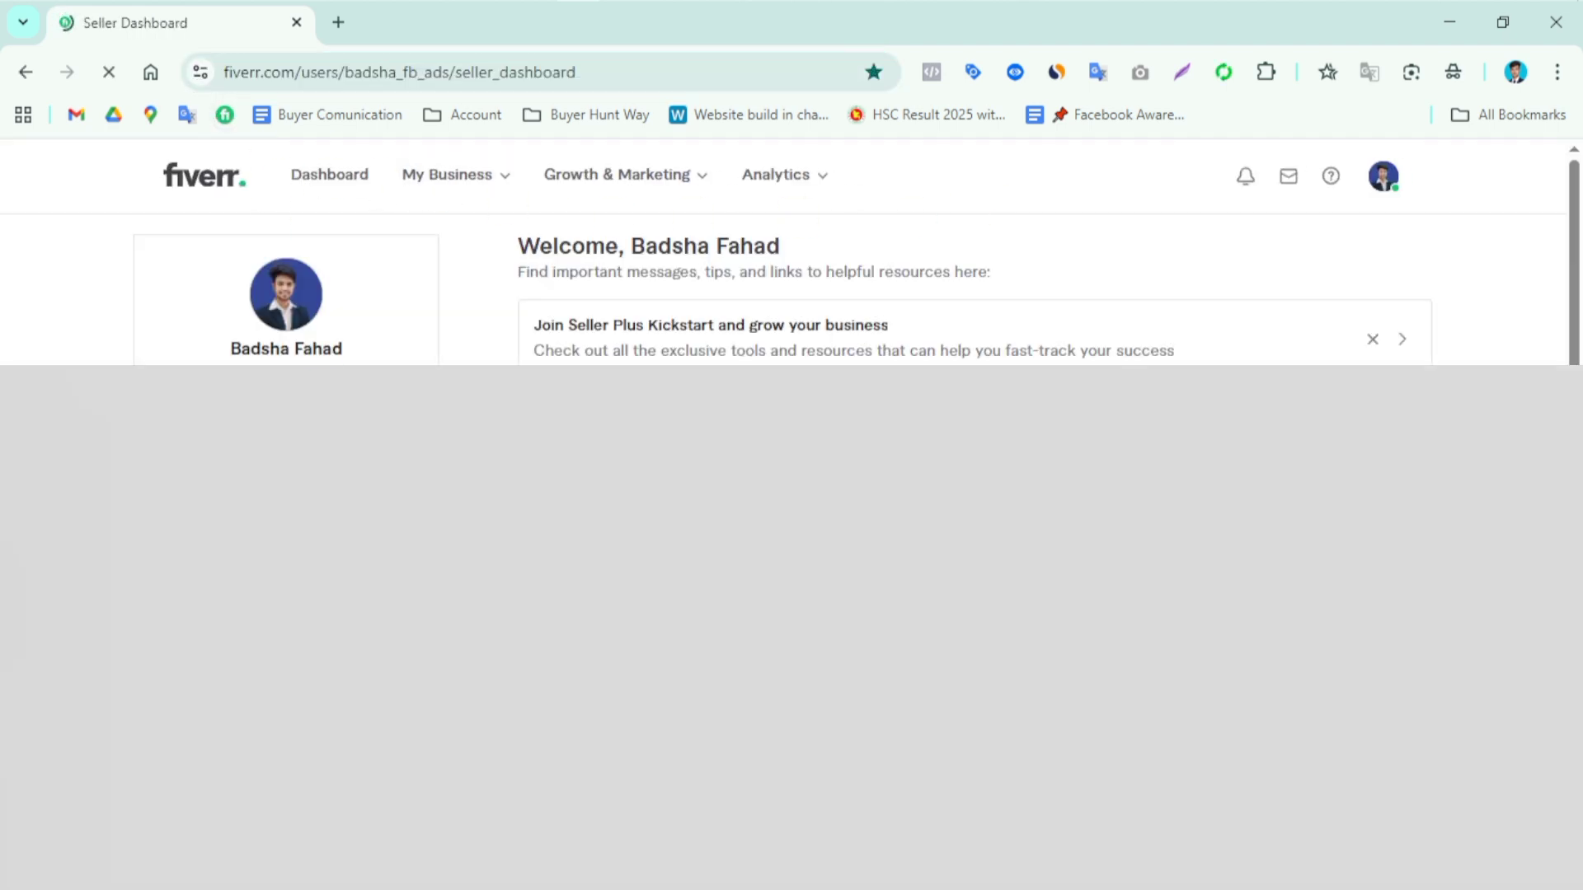
pyautogui.click(898, 357)
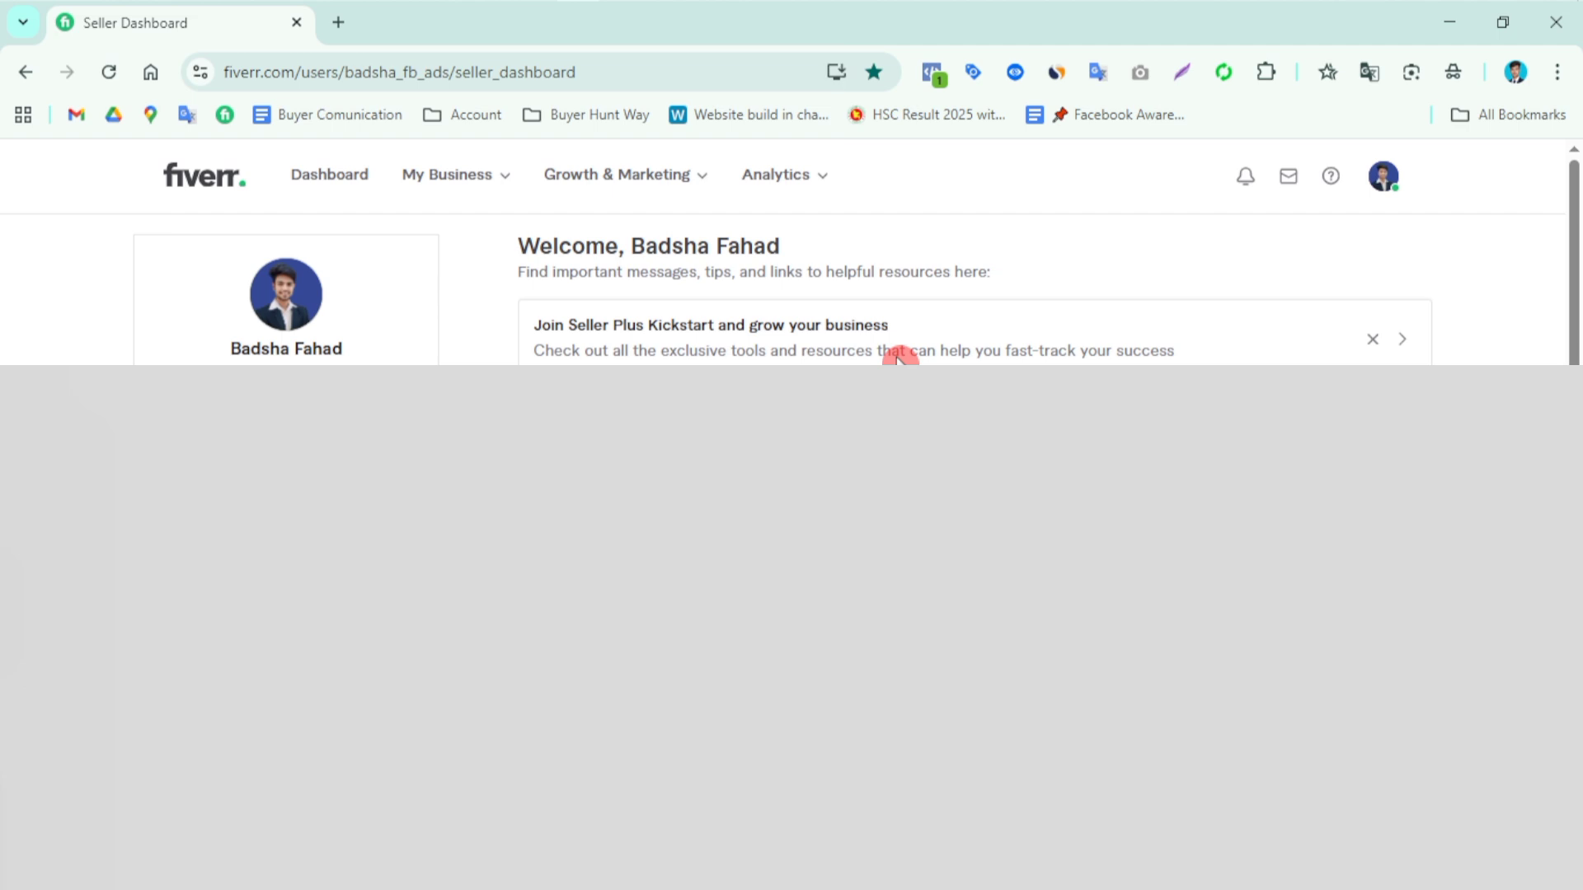
pyautogui.click(898, 357)
pyautogui.click(898, 357)
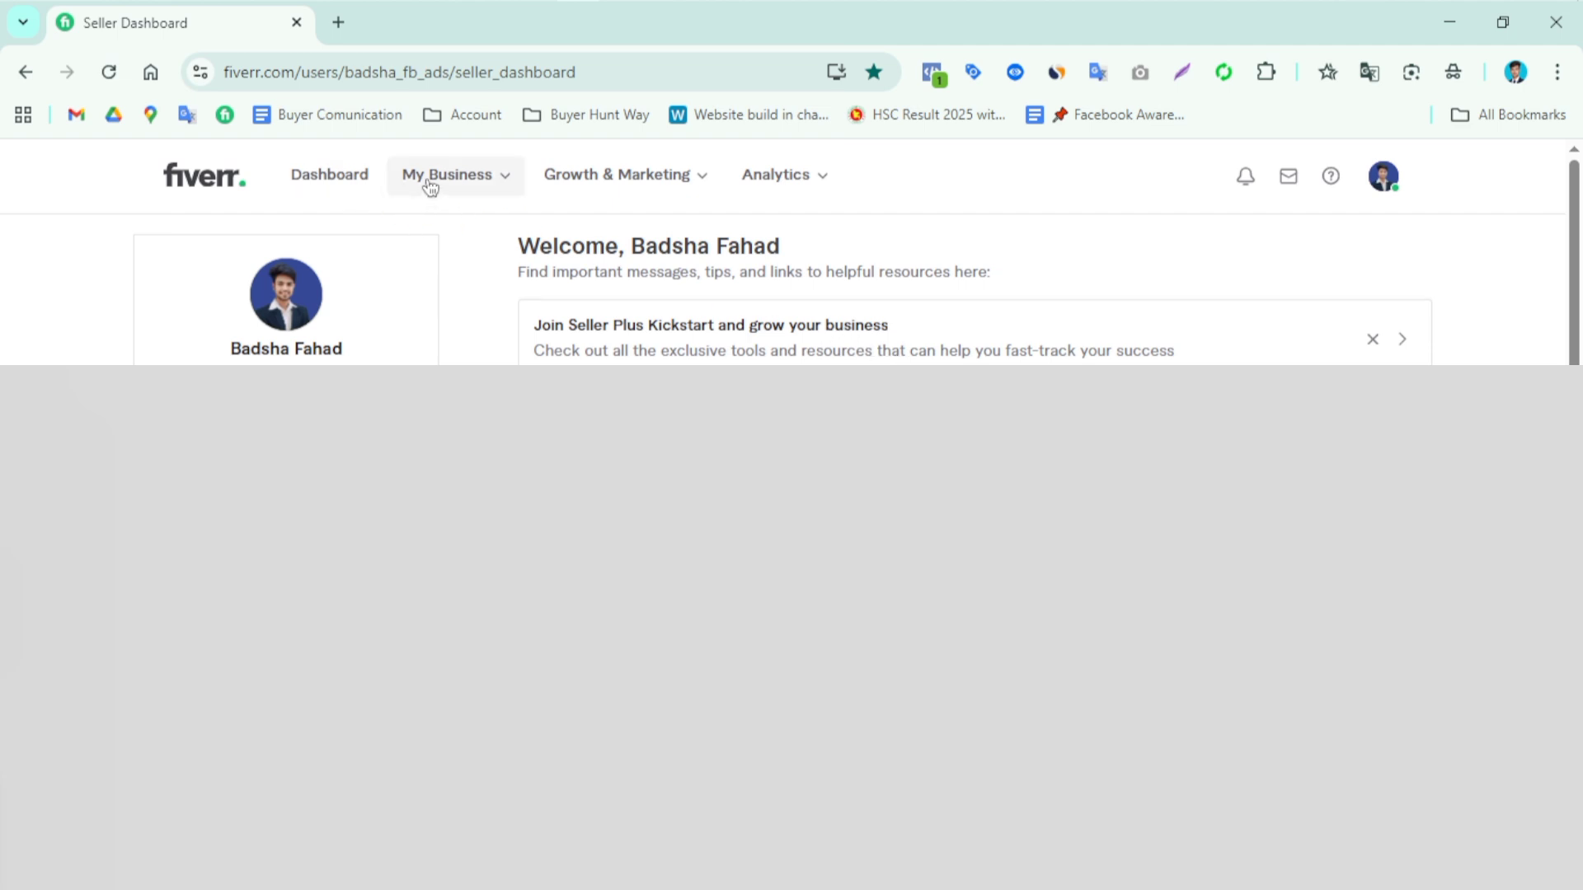
# Step: Open the Fiverr Gigs and Profile pages in separate new tabs and switch to the profile page
pyautogui.click(505, 181)
pyautogui.rightClick(453, 275)
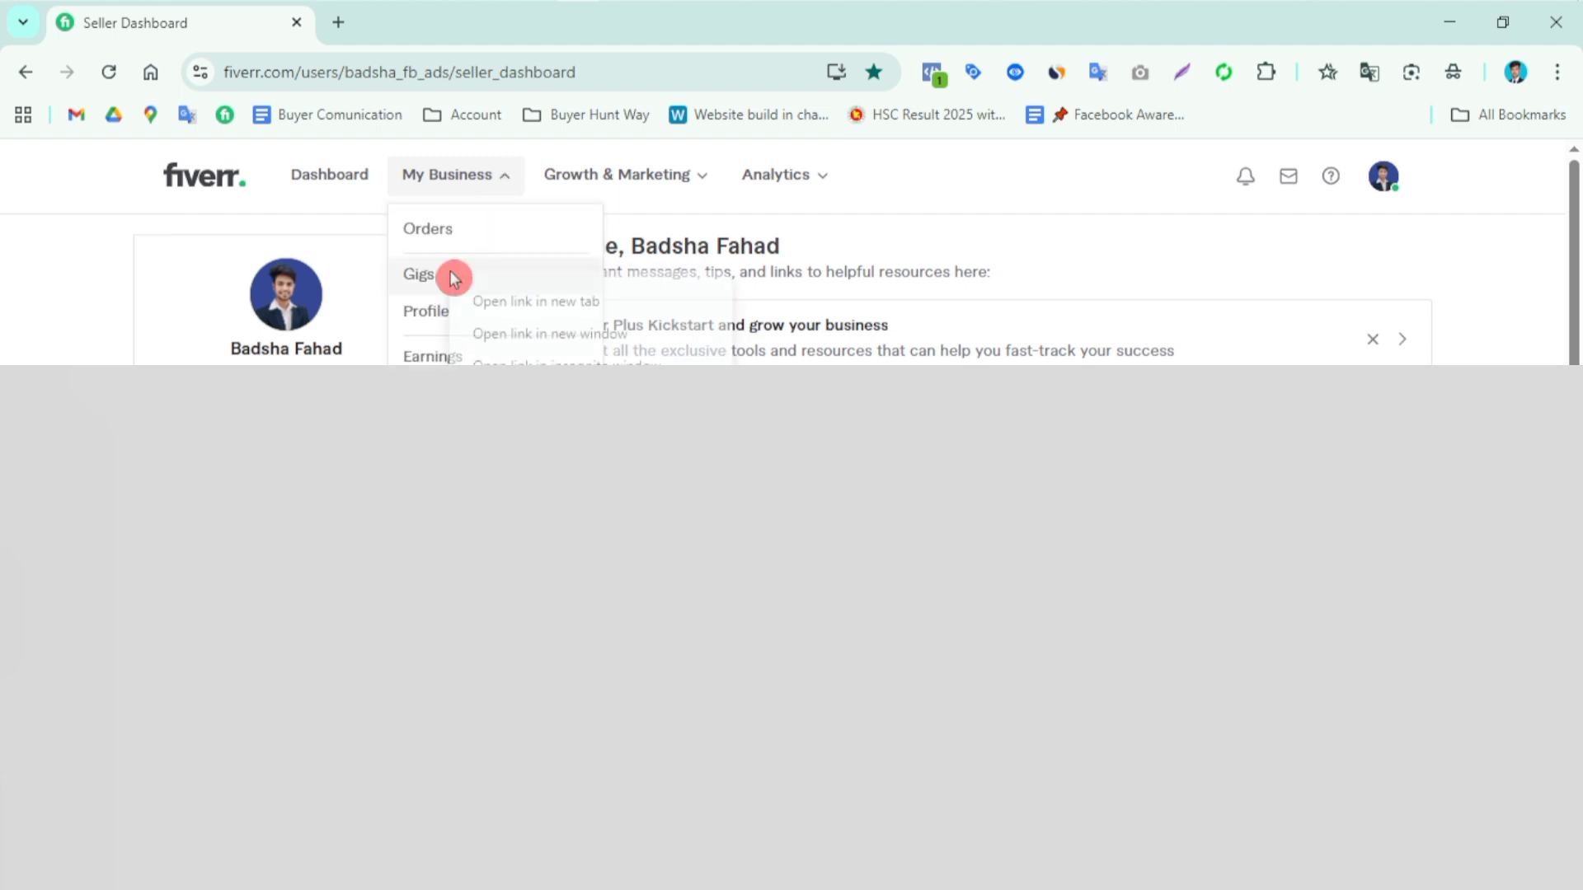
pyautogui.click(570, 303)
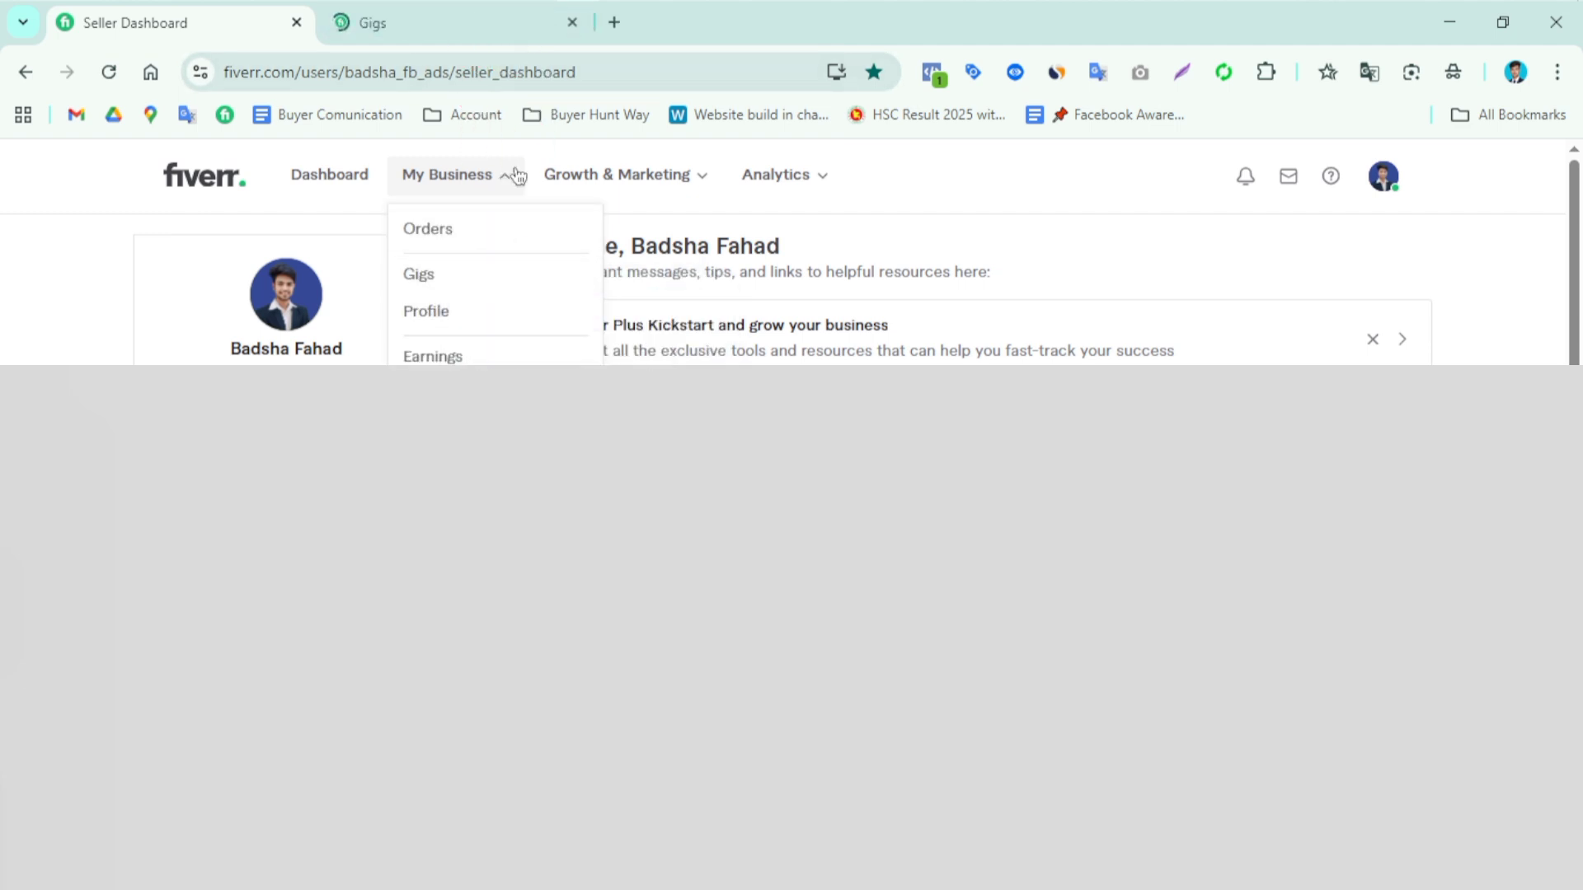
pyautogui.rightClick(442, 313)
pyautogui.click(523, 343)
pyautogui.click(415, 26)
pyautogui.click(723, 27)
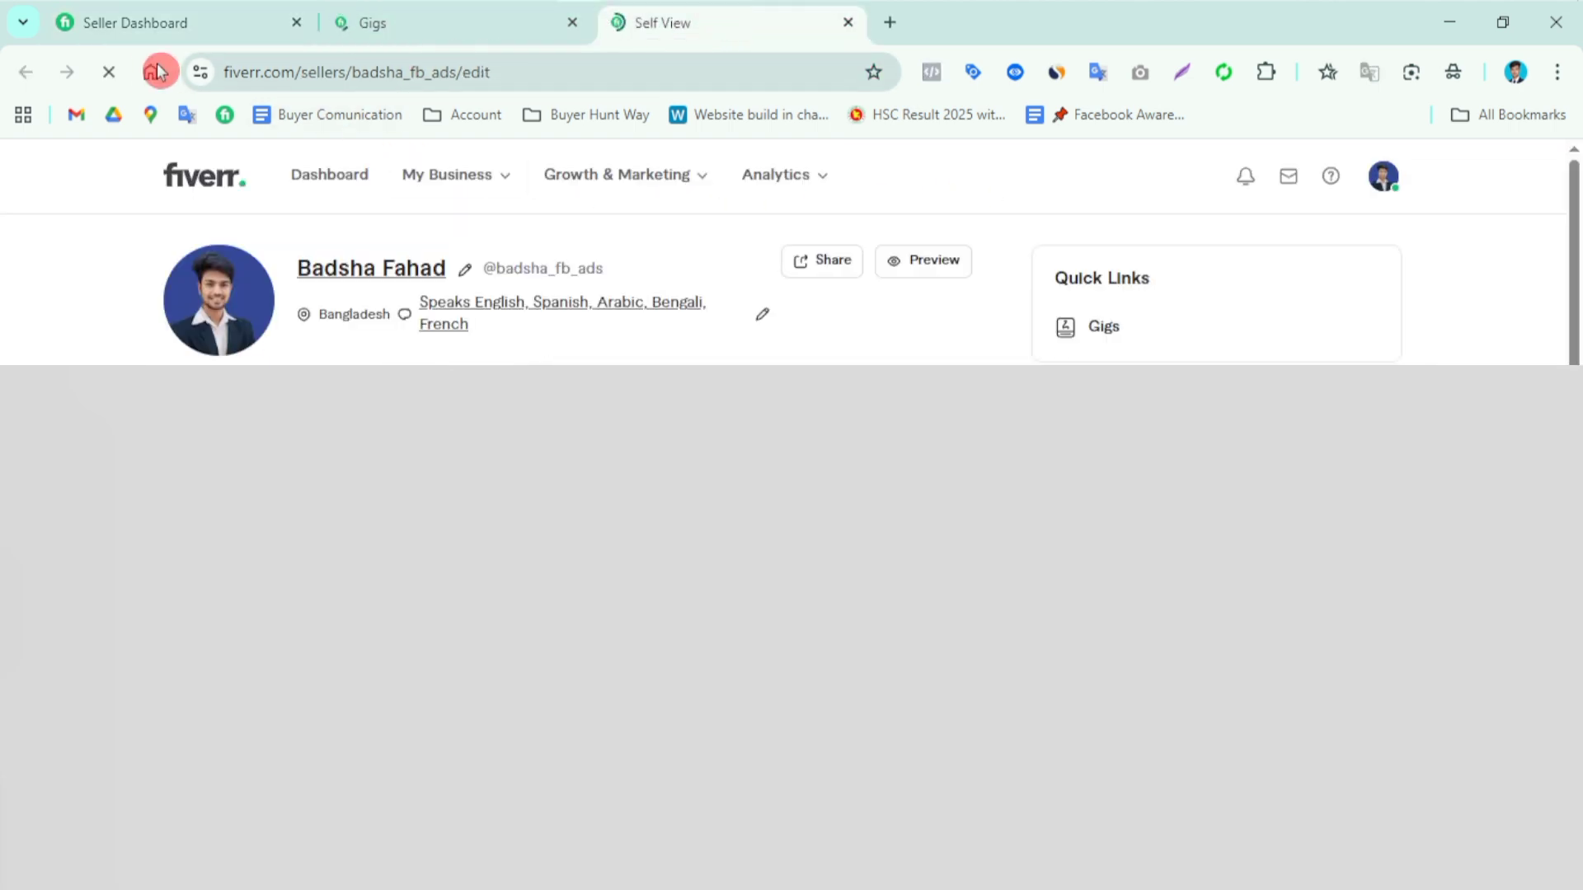
# Step: Set the Easy Auto Refresh interval for the Seller Dashboard page to 180 seconds and start it
pyautogui.click(151, 37)
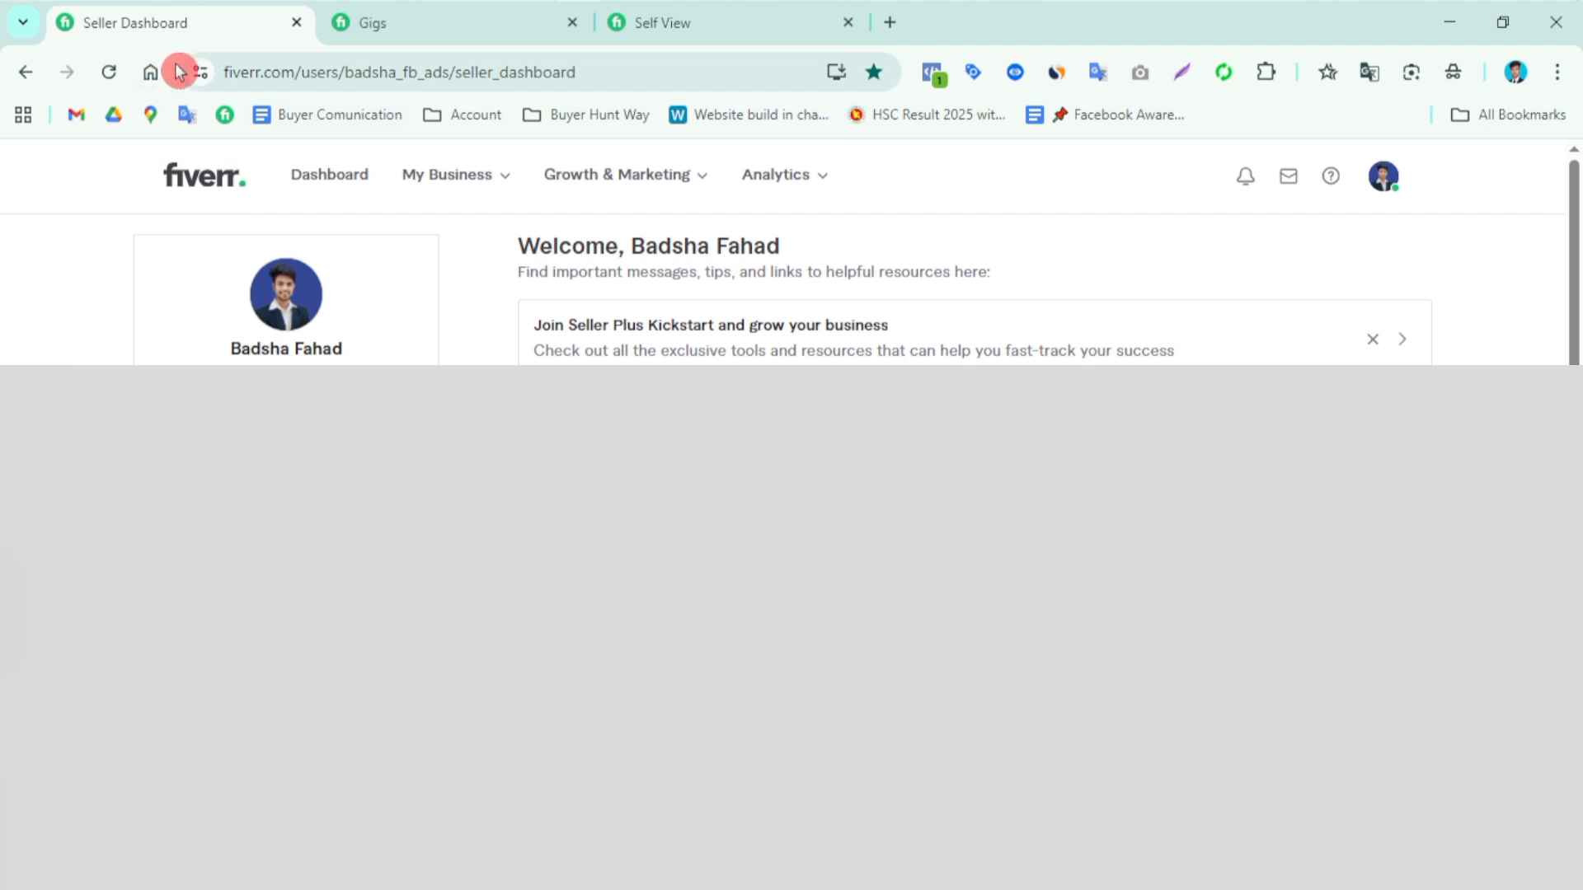
pyautogui.click(1227, 83)
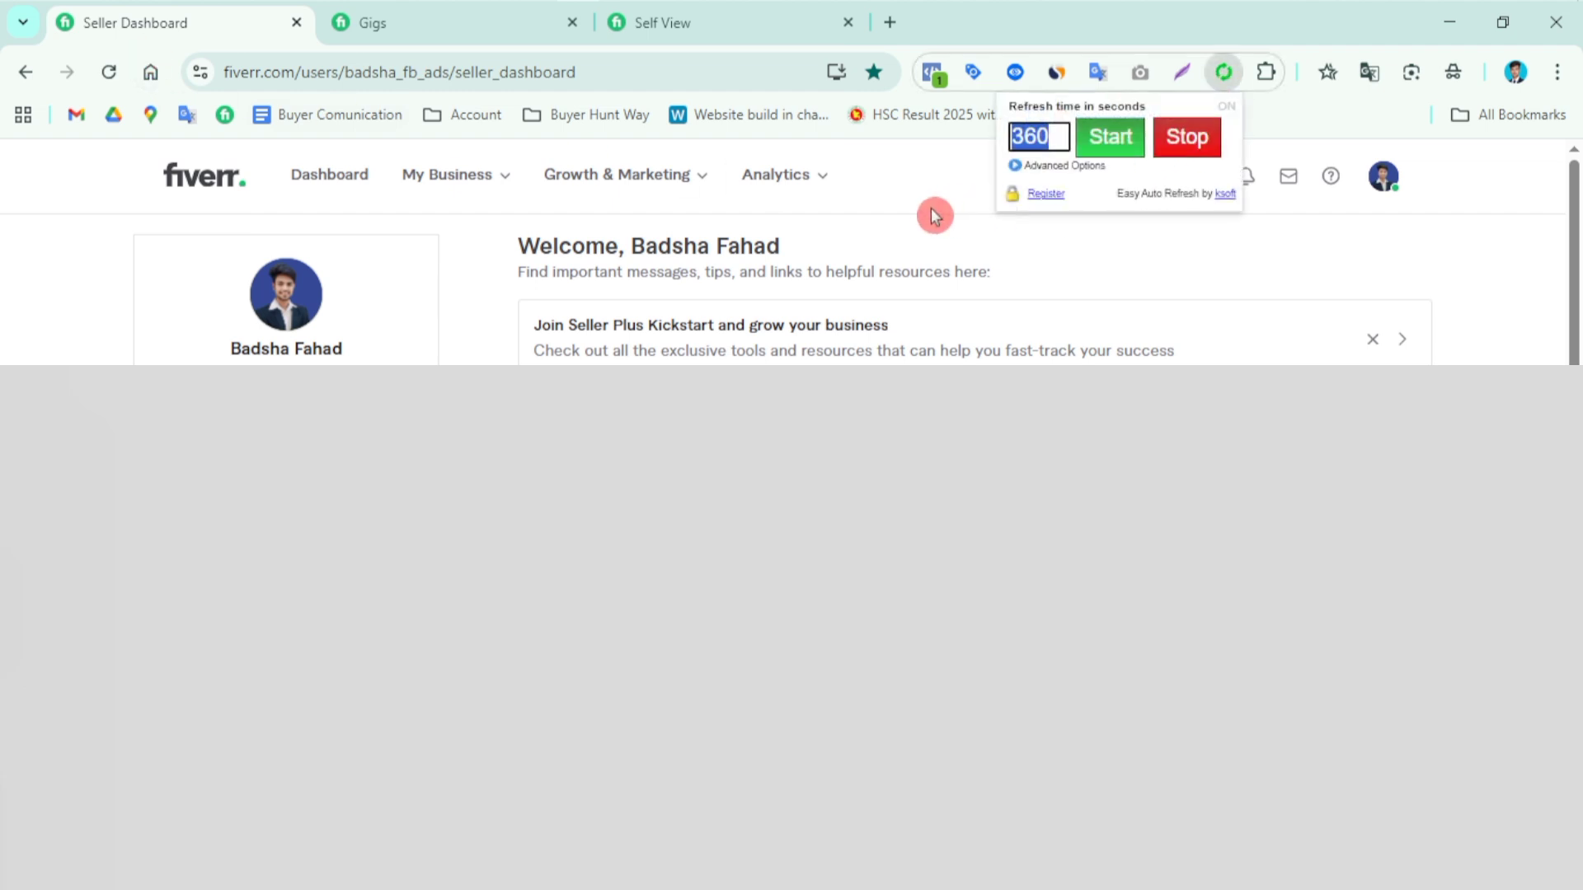
pyautogui.write('180')
pyautogui.click(1109, 141)
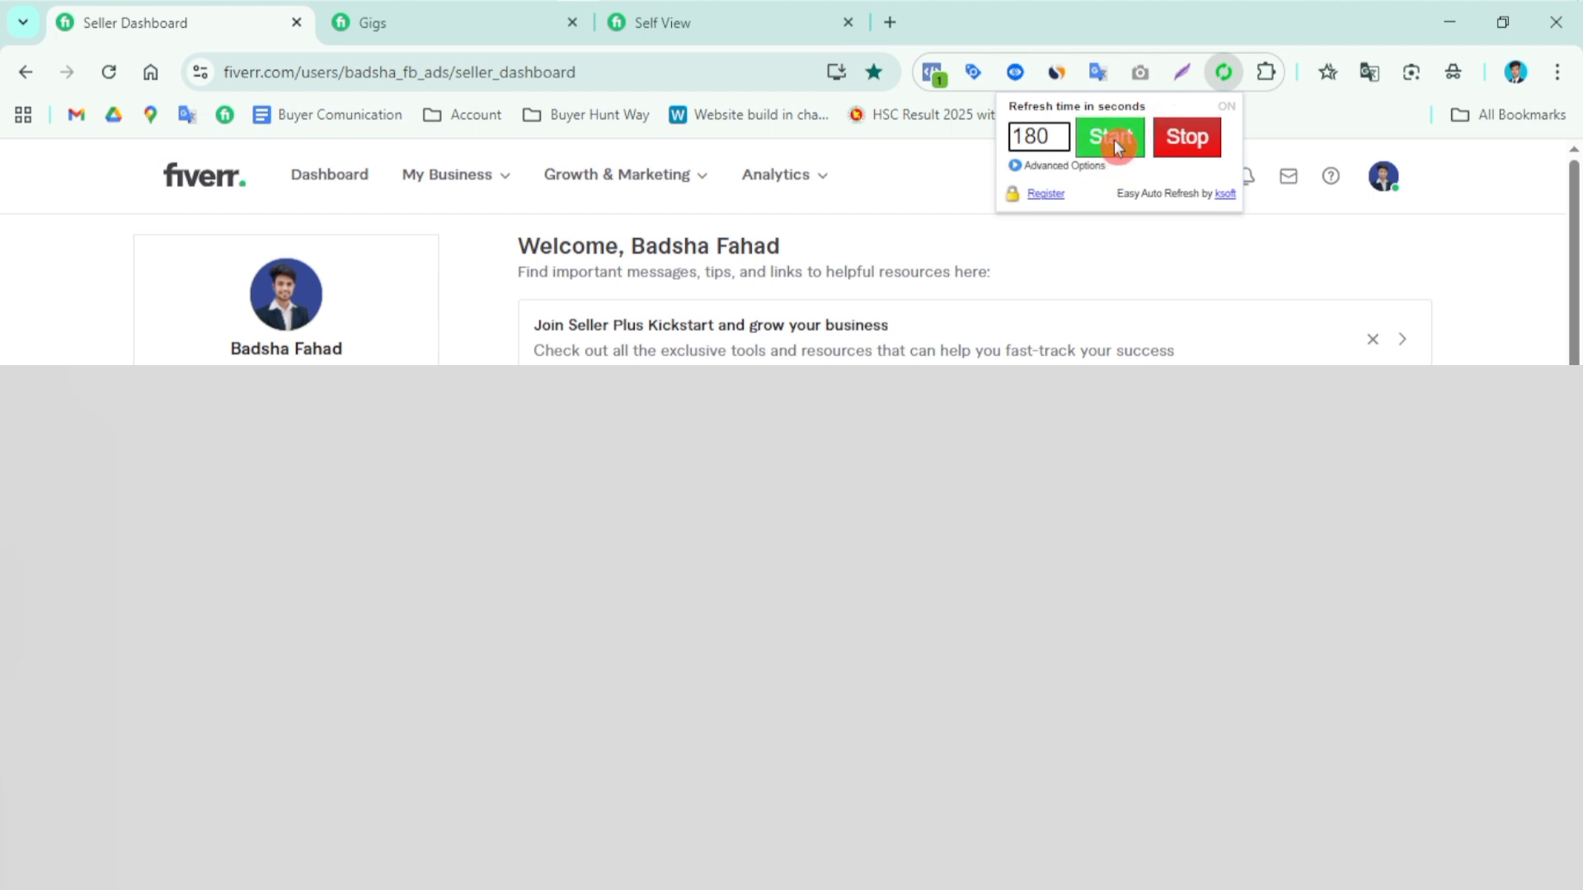
# Step: Start Easy Auto Refresh on the Fiverr Gigs page with a refresh time of 360 seconds
pyautogui.click(443, 47)
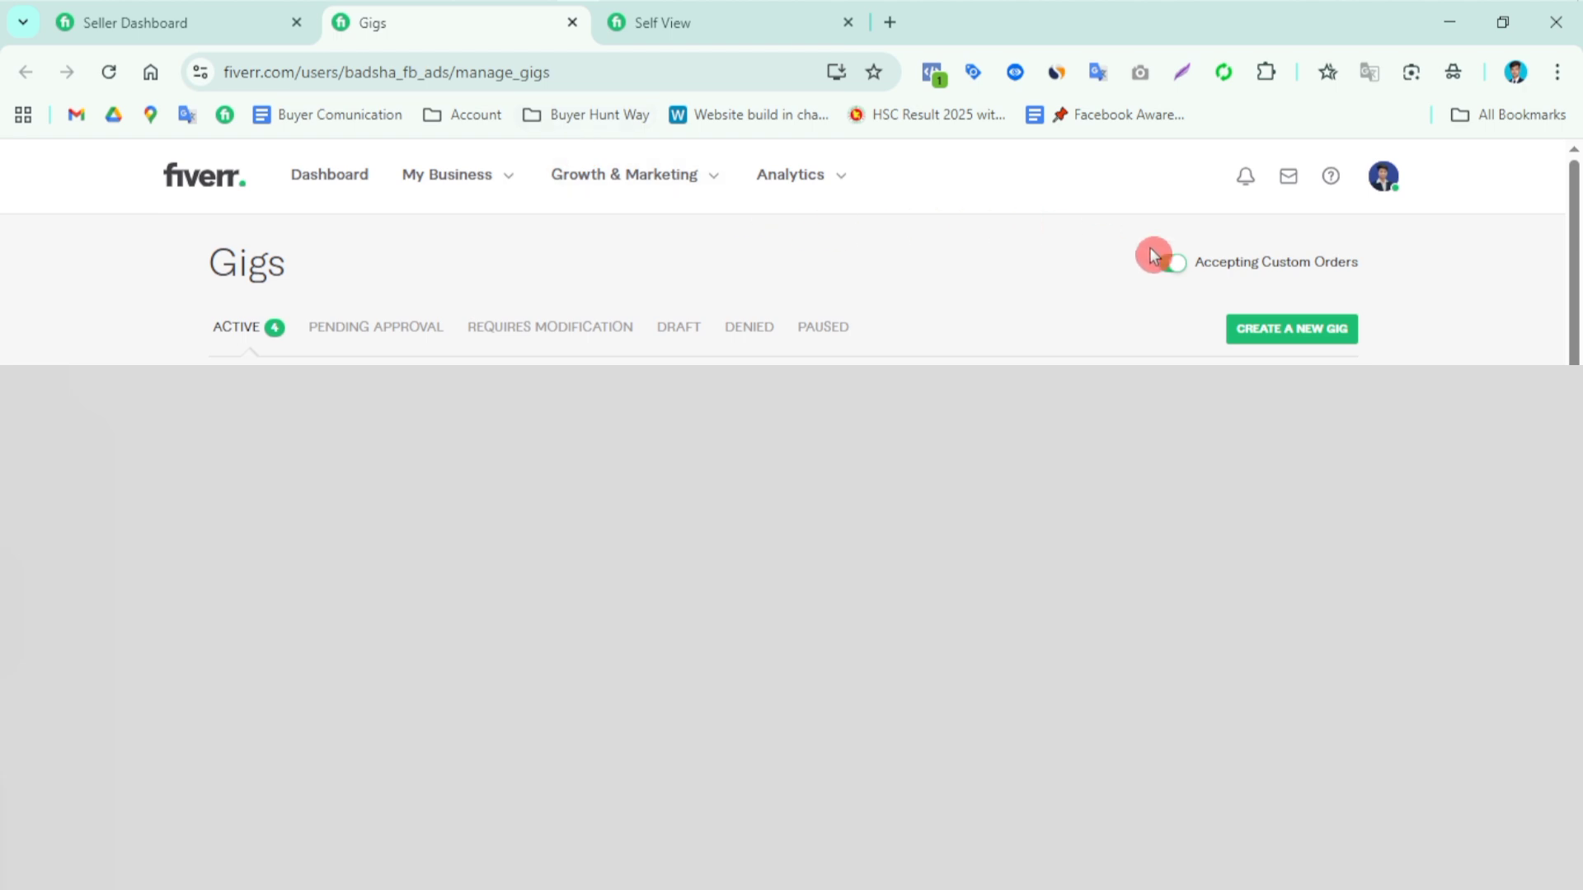
pyautogui.click(1154, 257)
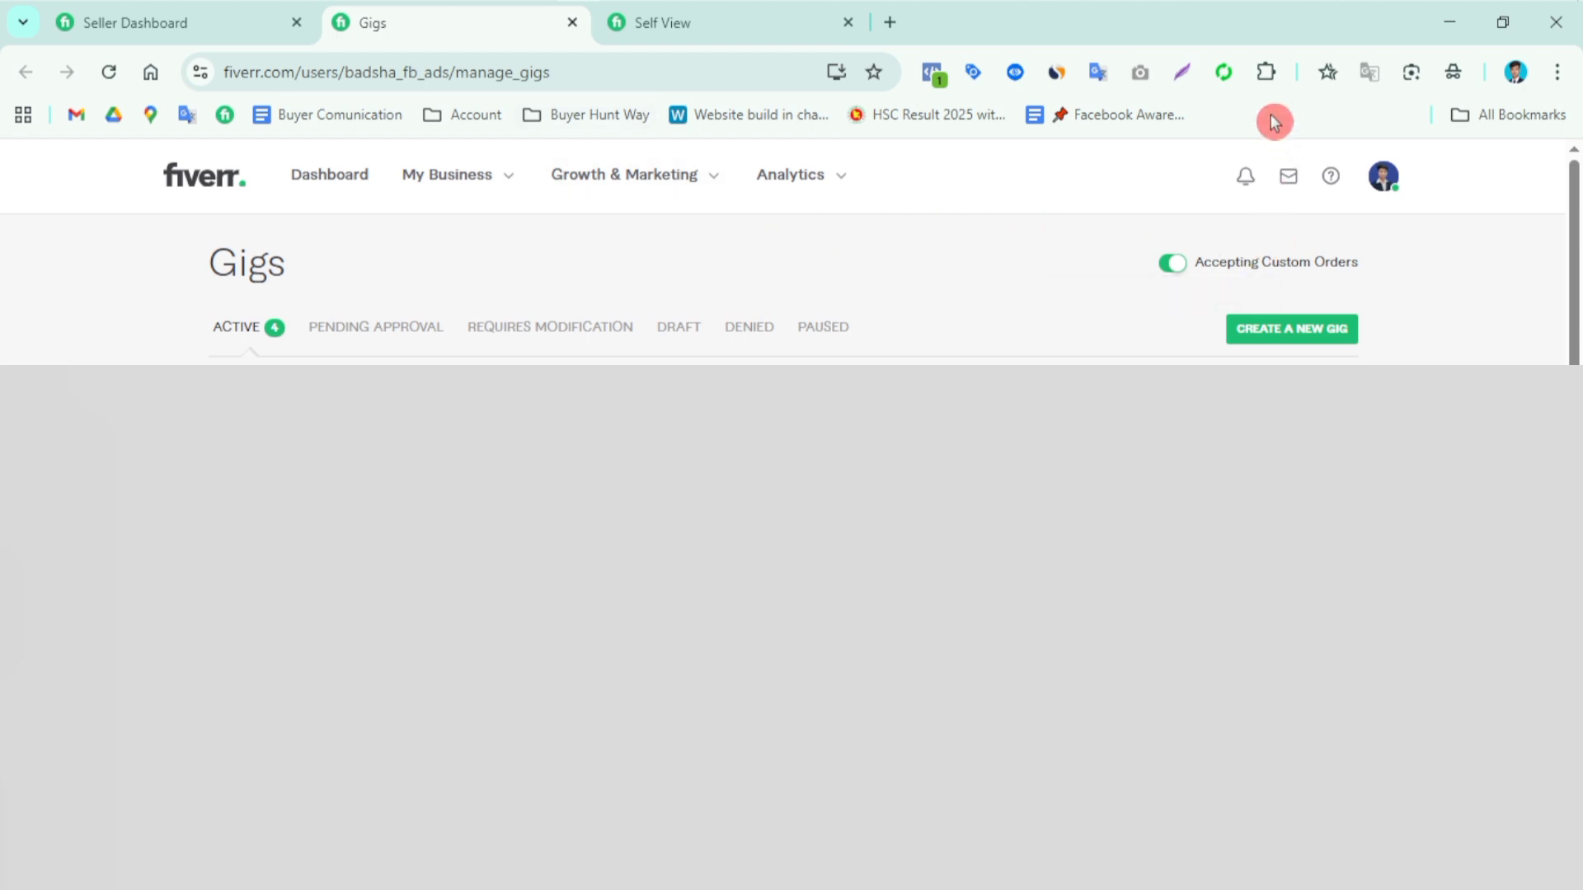
pyautogui.click(1225, 72)
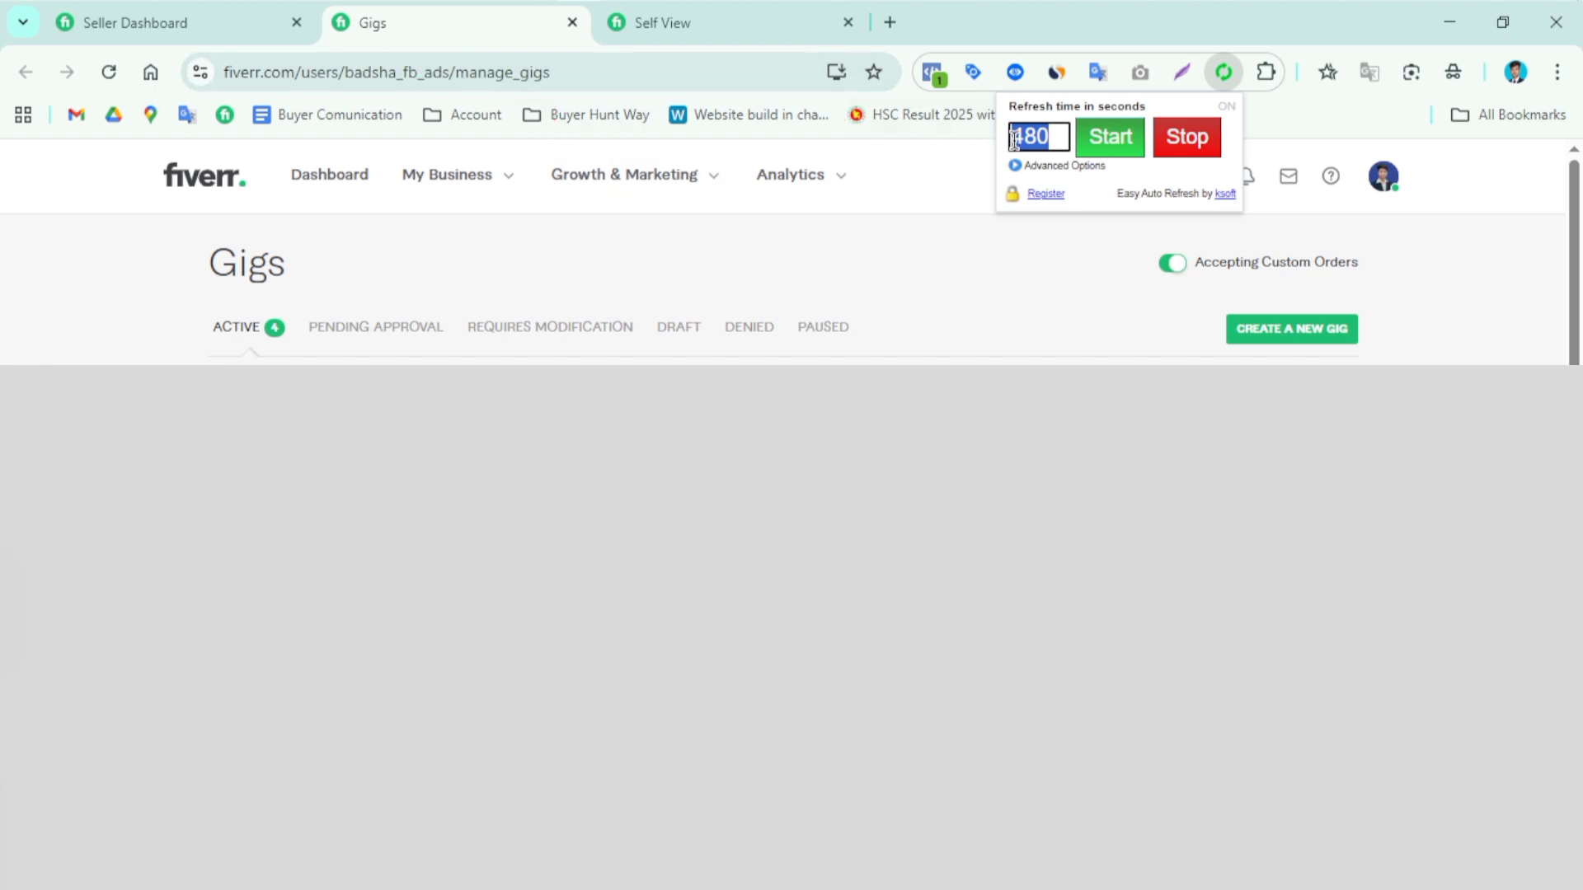
pyautogui.write('360')
pyautogui.click(1121, 142)
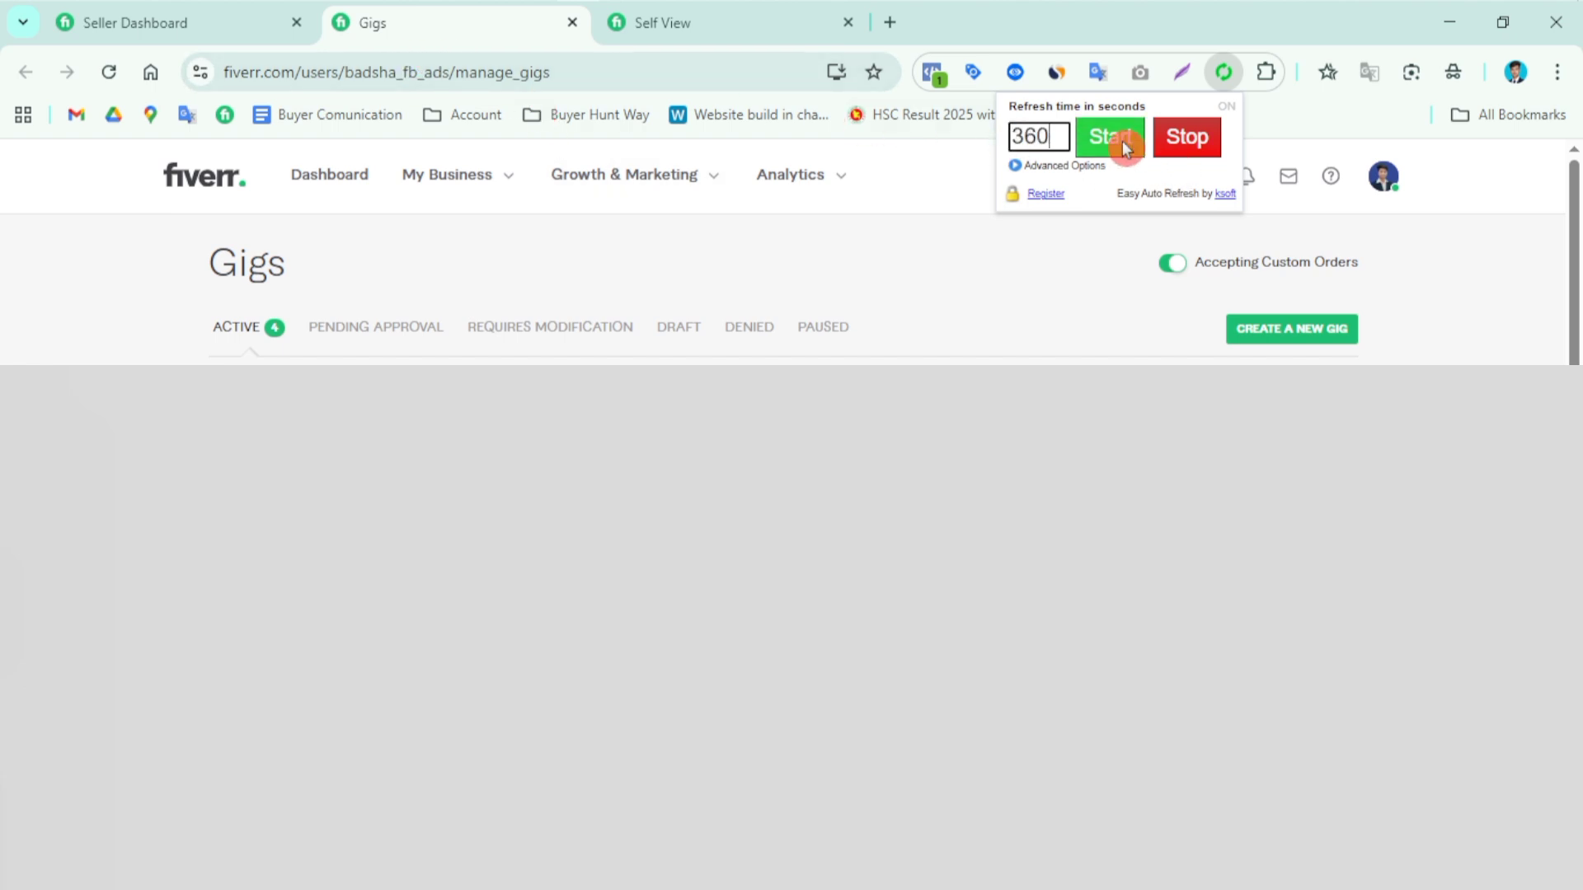
# Step: Start Easy Auto Refresh on the Fiverr profile page with a refresh time of 480 seconds
pyautogui.click(738, 40)
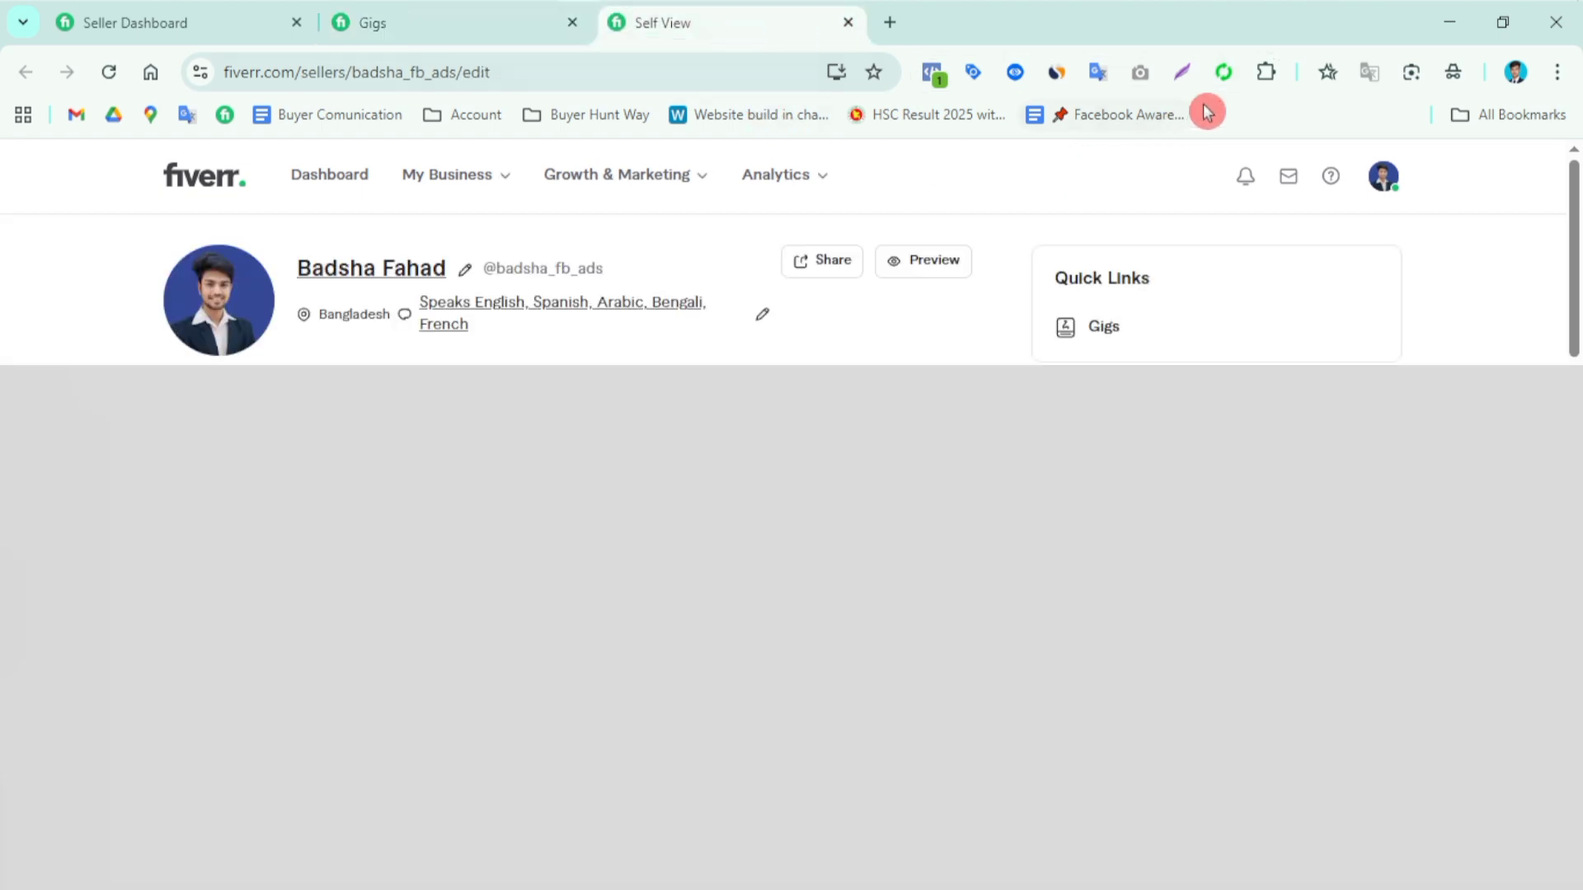
pyautogui.click(1227, 74)
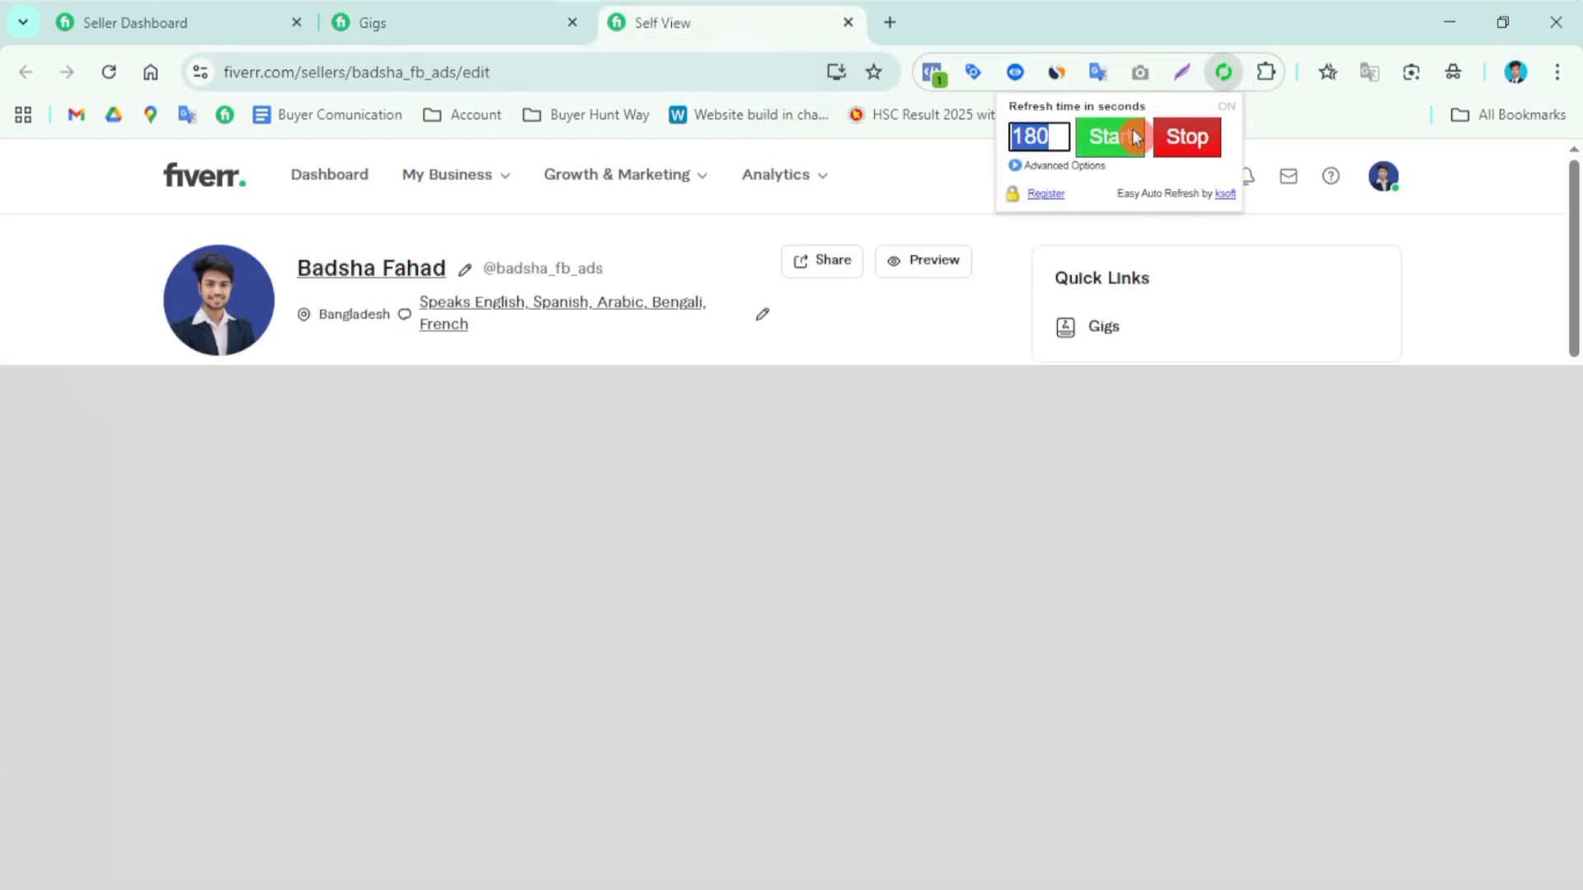
pyautogui.write('480')
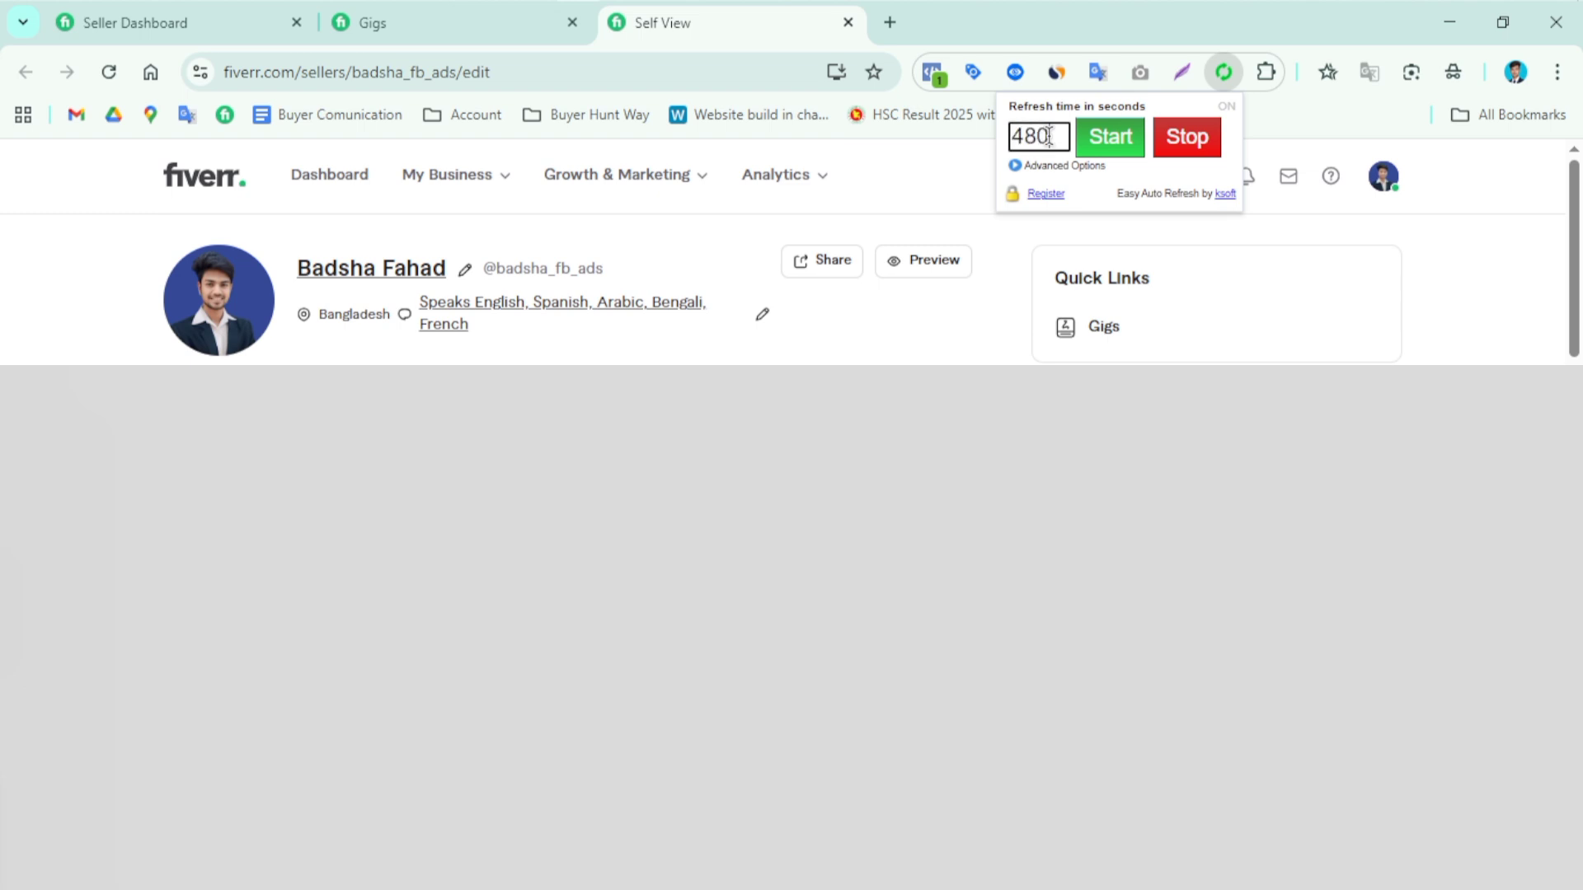
pyautogui.click(1108, 138)
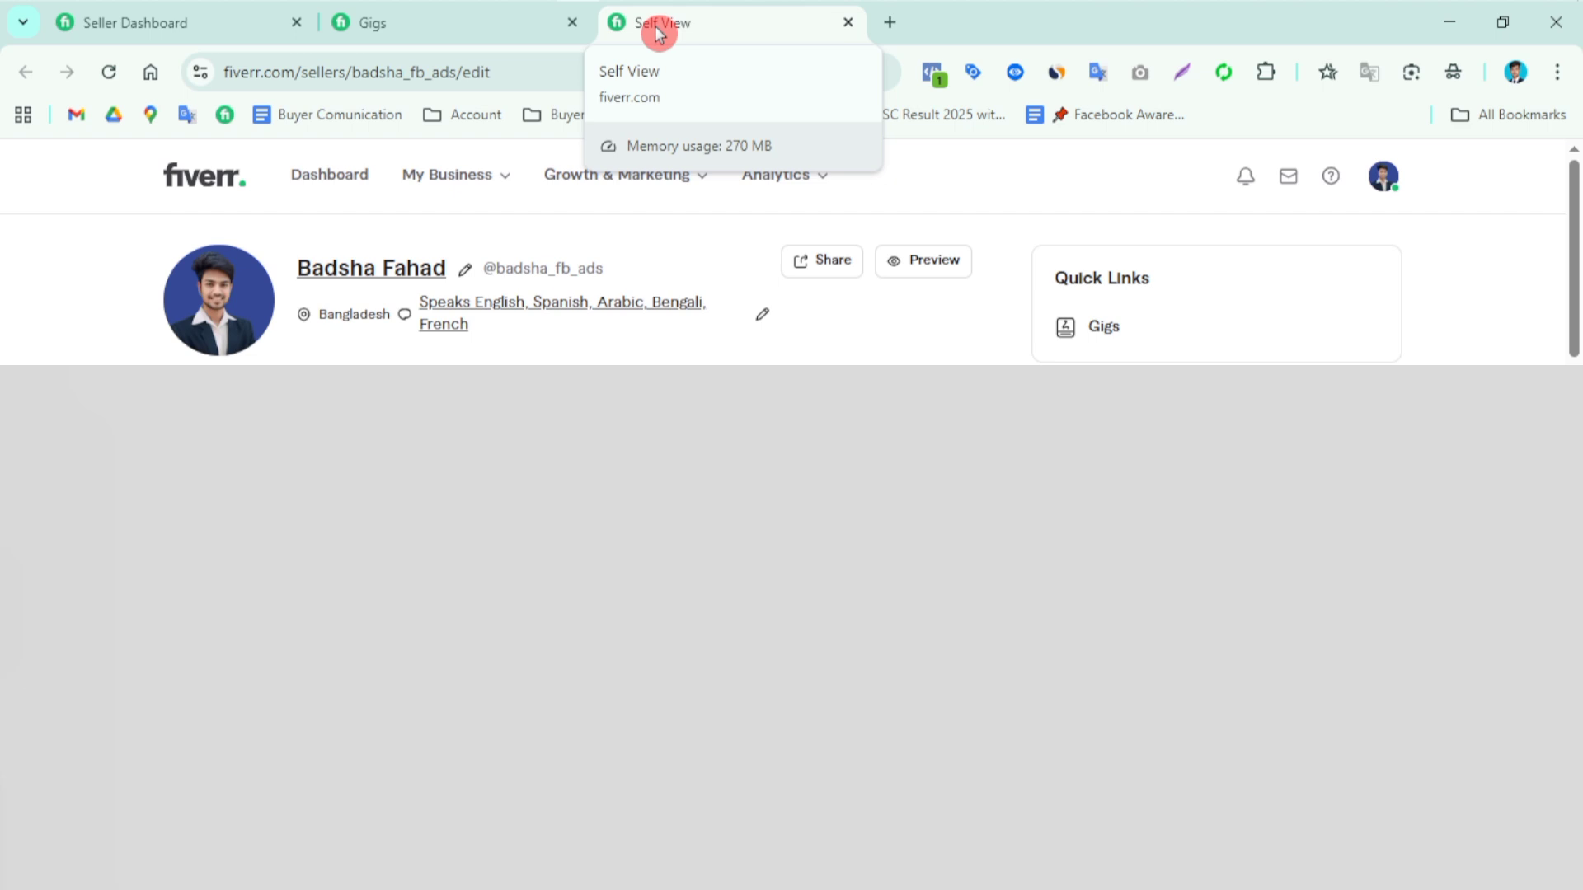
# Step: Check the refresh time set for the Seller Dashboard page and return to the profile page
pyautogui.click(221, 27)
pyautogui.click(1223, 73)
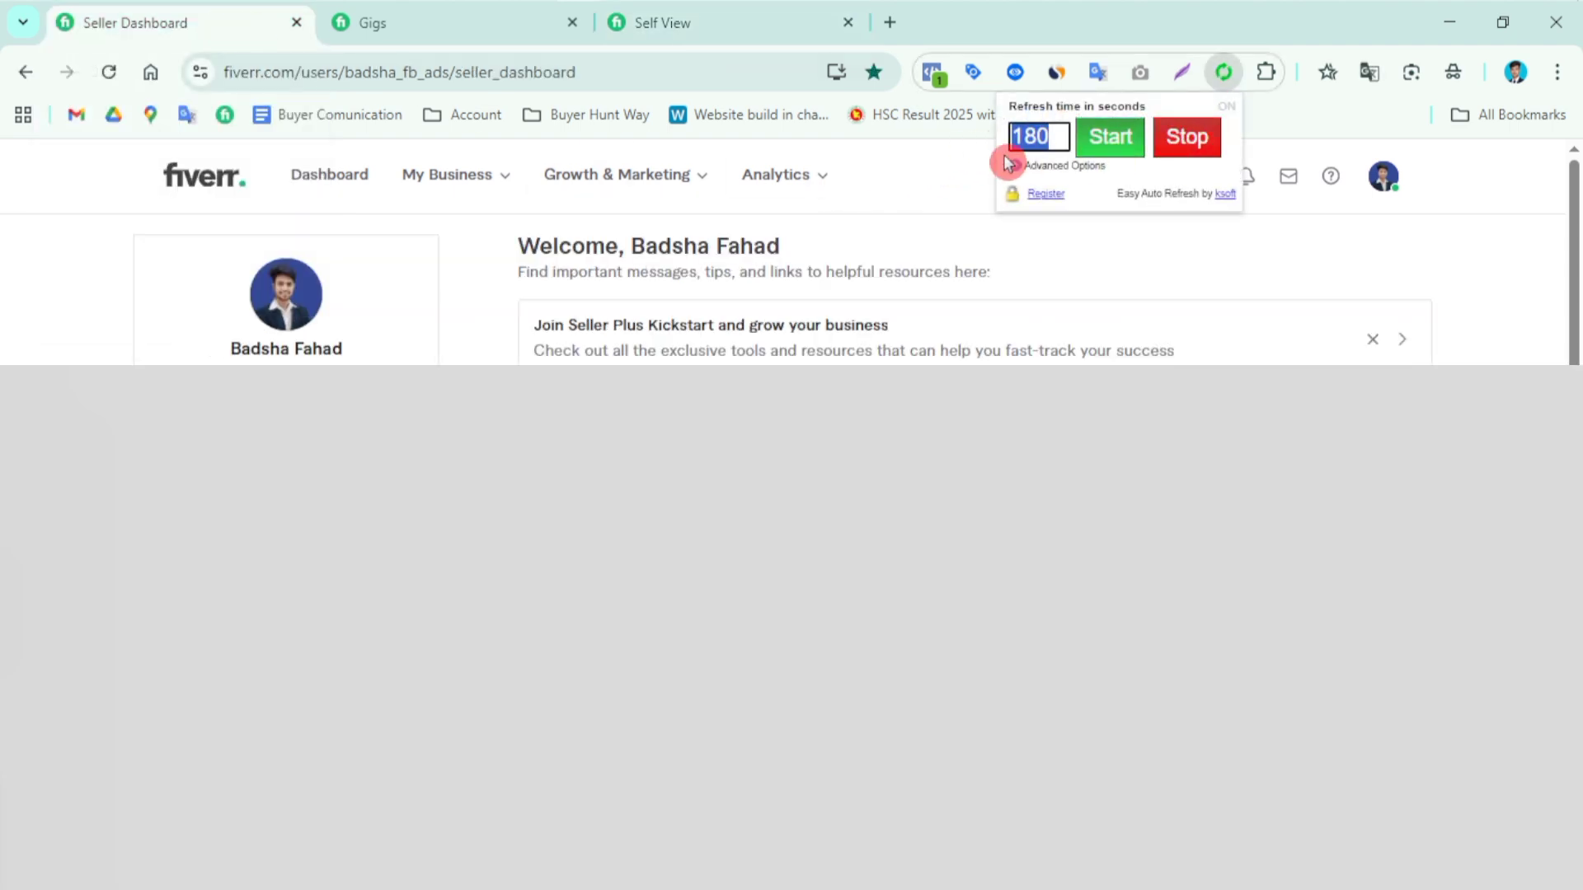
pyautogui.click(1054, 136)
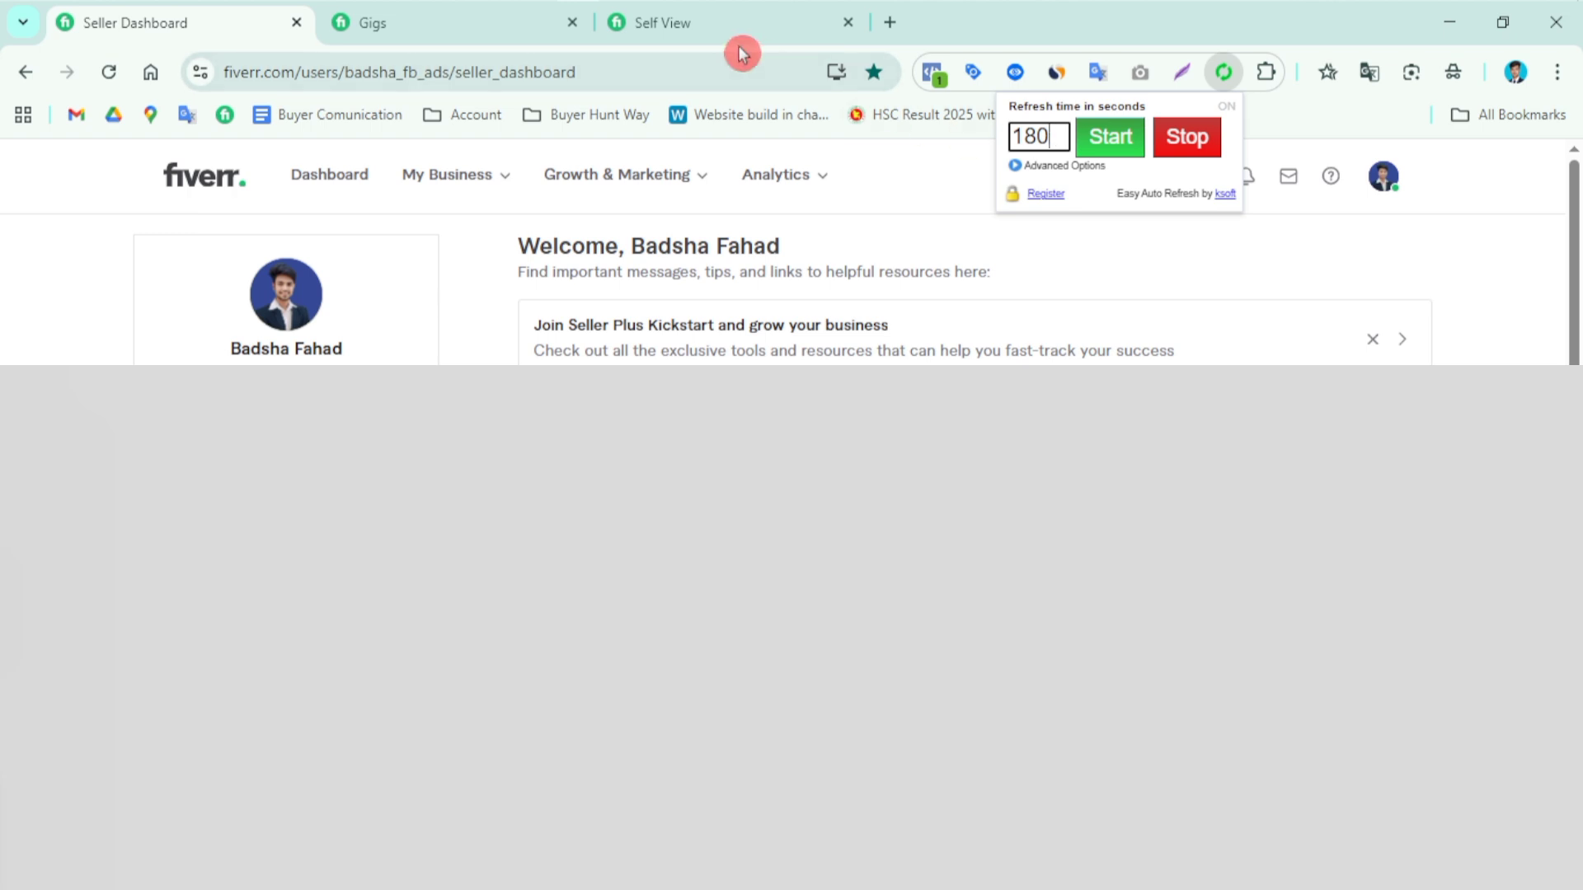
pyautogui.click(704, 33)
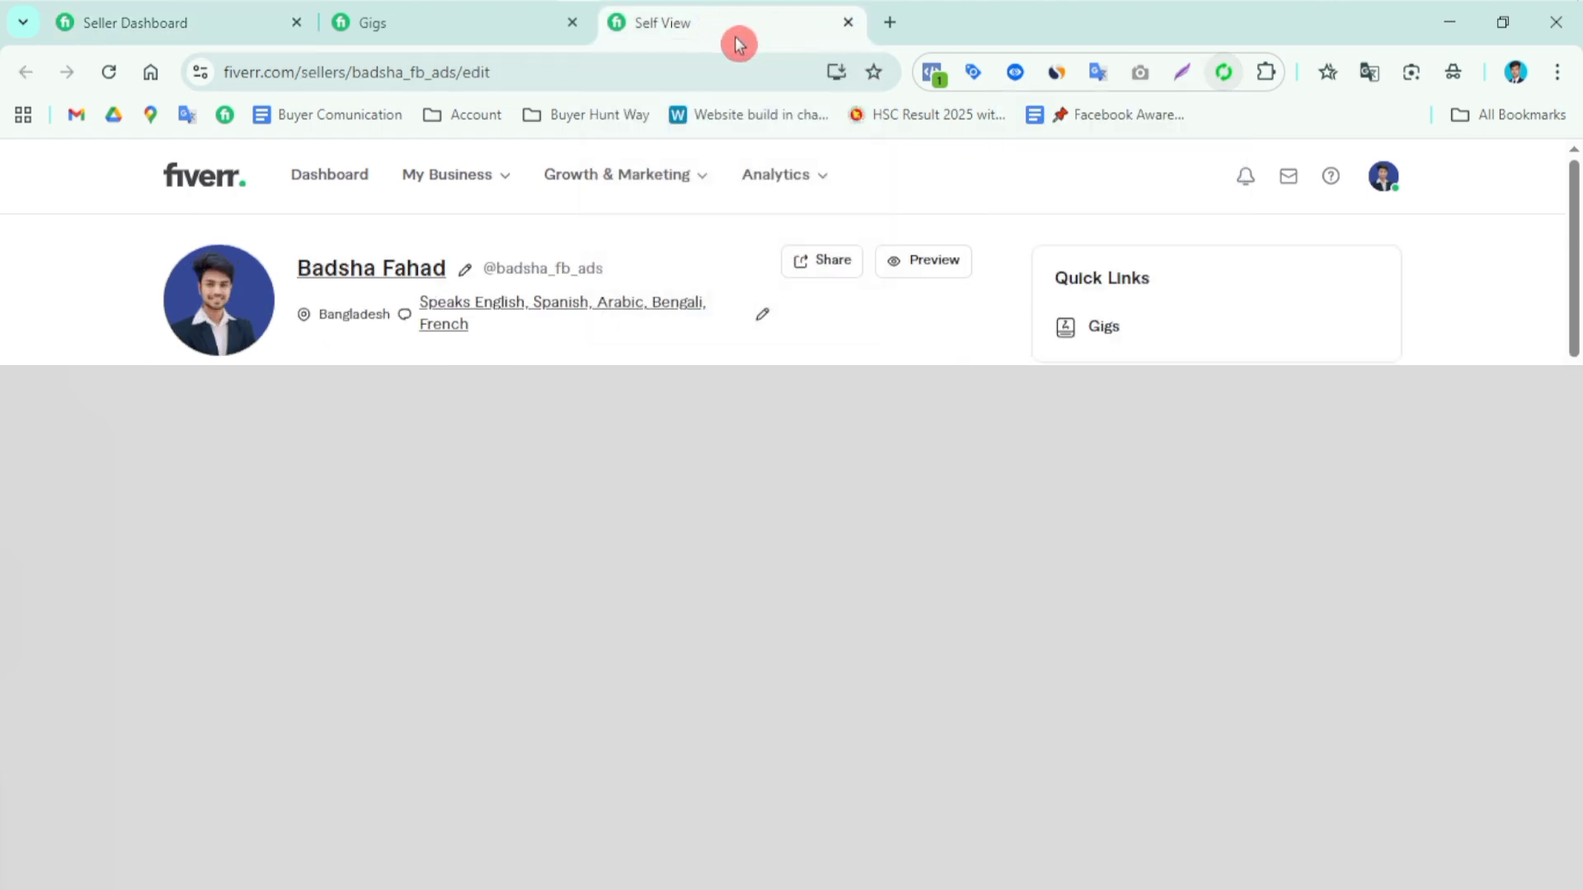
# Step: Change the Seller Dashboard page's auto refresh time to 480 seconds and start it
pyautogui.click(194, 24)
pyautogui.click(1219, 81)
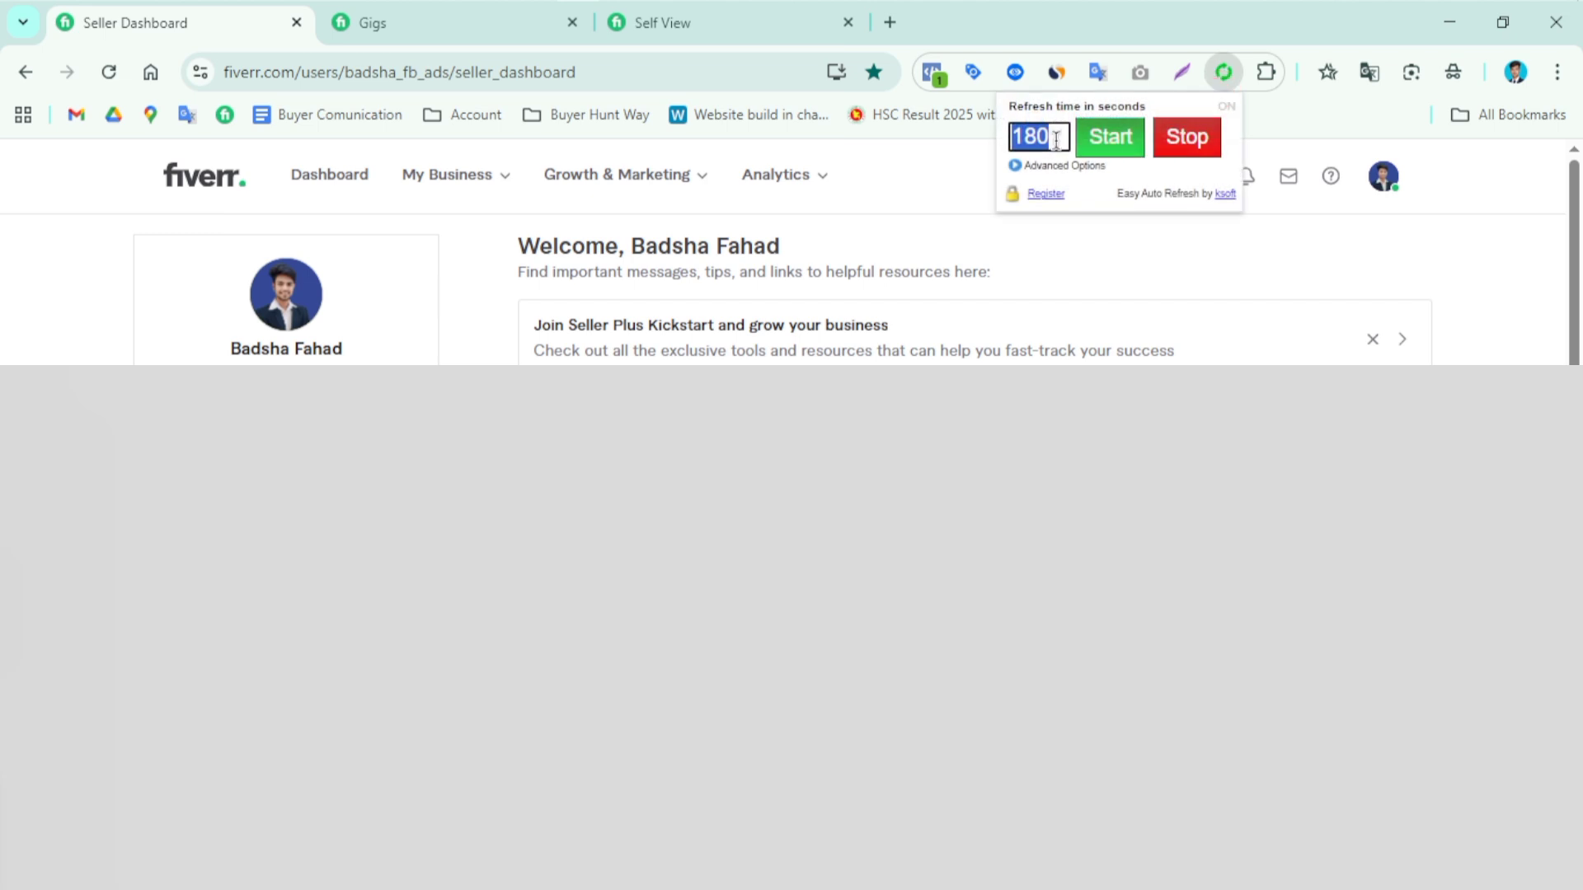
pyautogui.write('480')
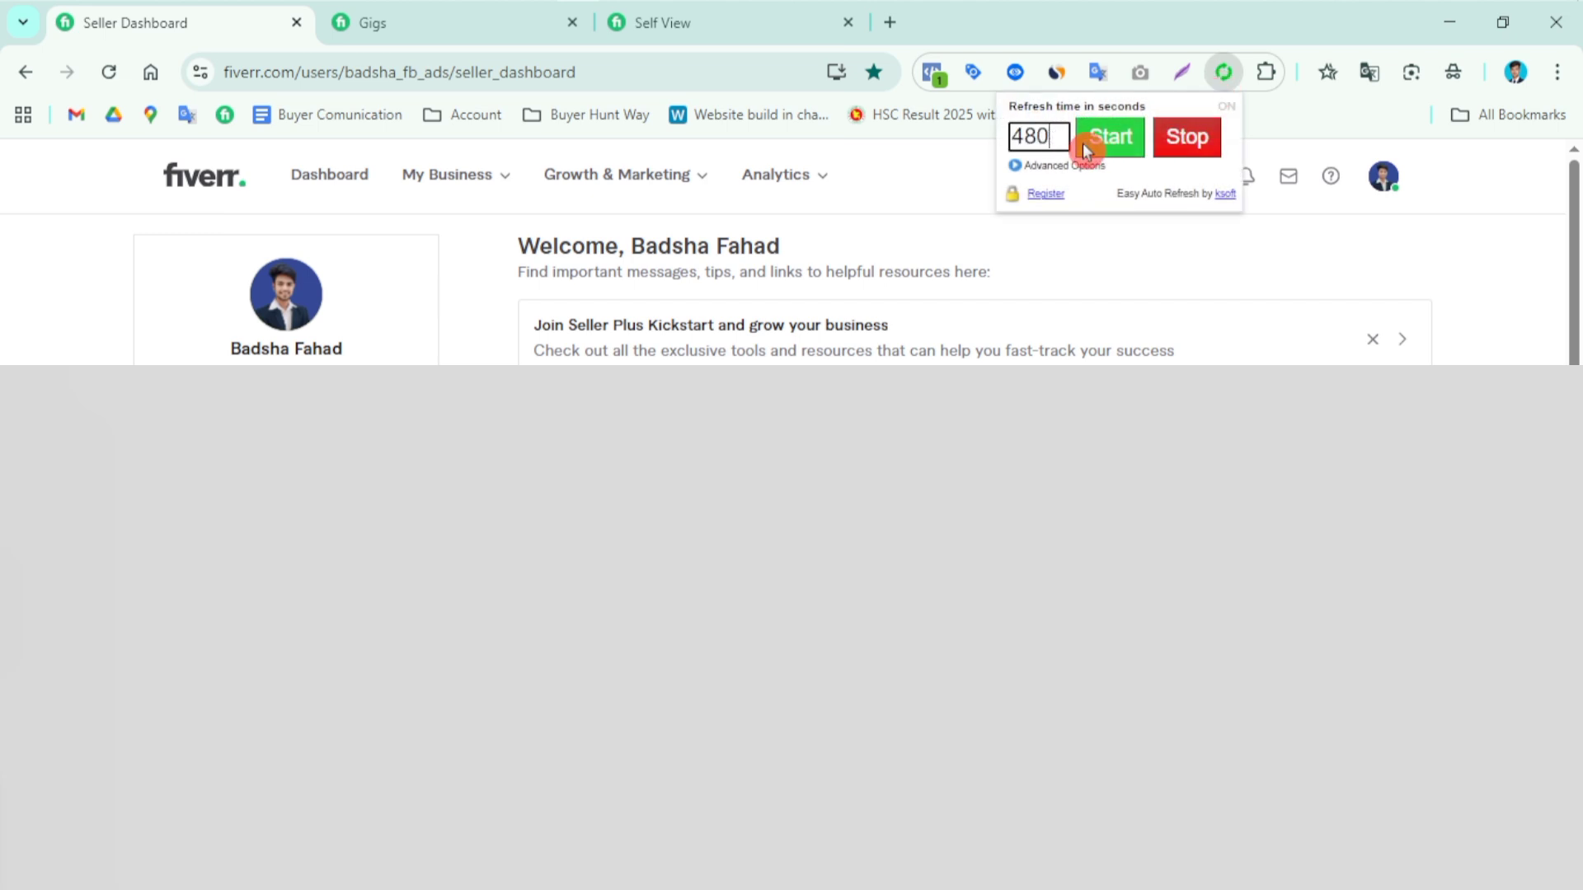
pyautogui.click(1088, 142)
# Step: Change the Gigs page's auto refresh time to 180 seconds and start it
pyautogui.click(420, 33)
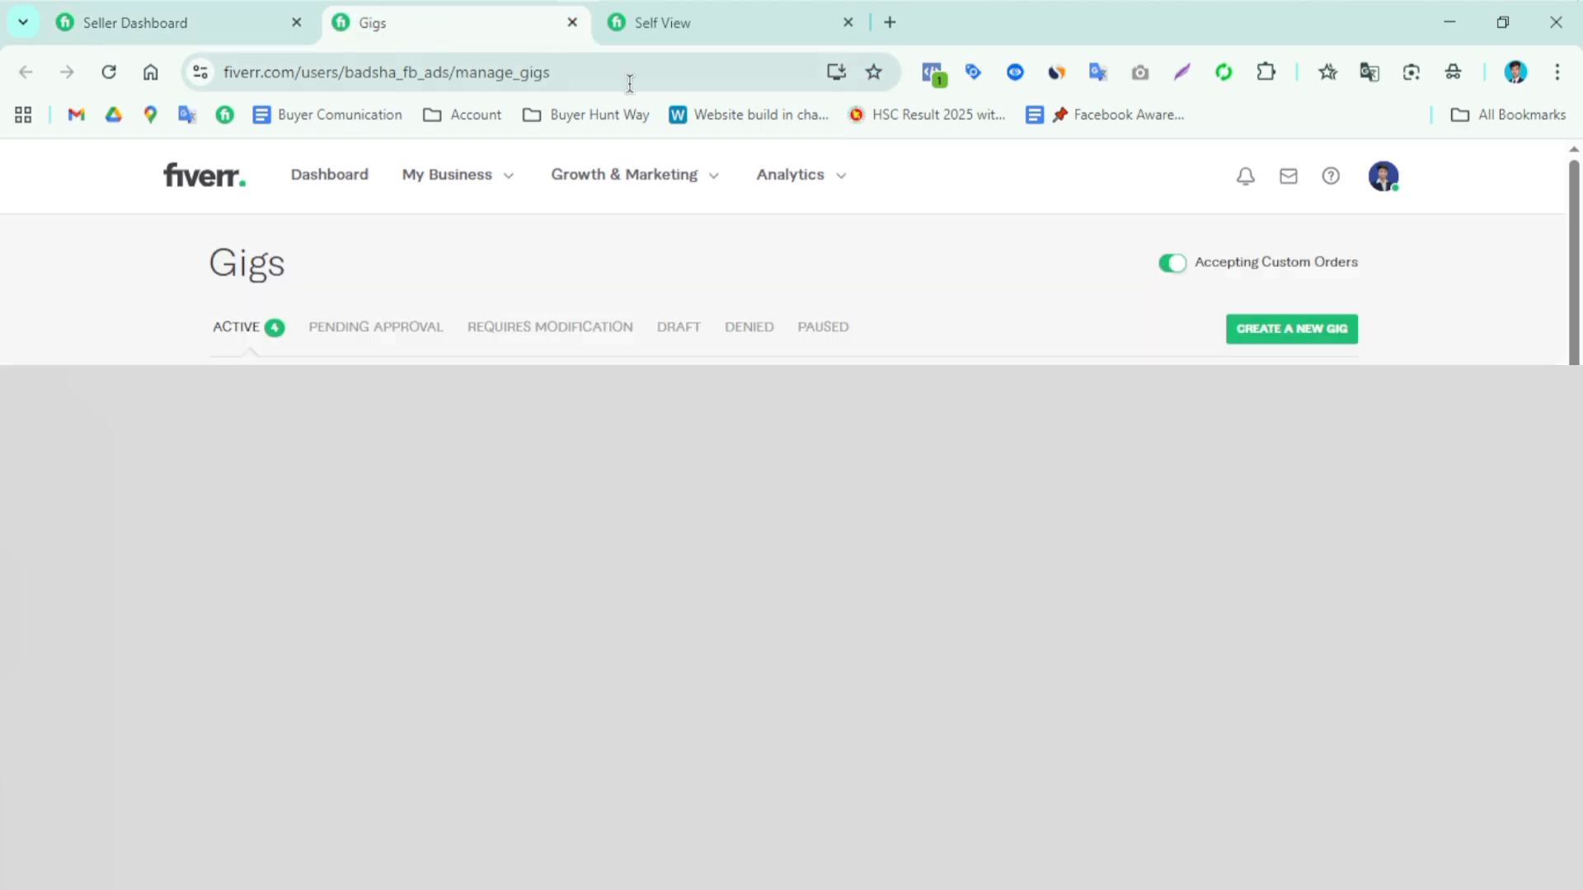
pyautogui.click(1219, 82)
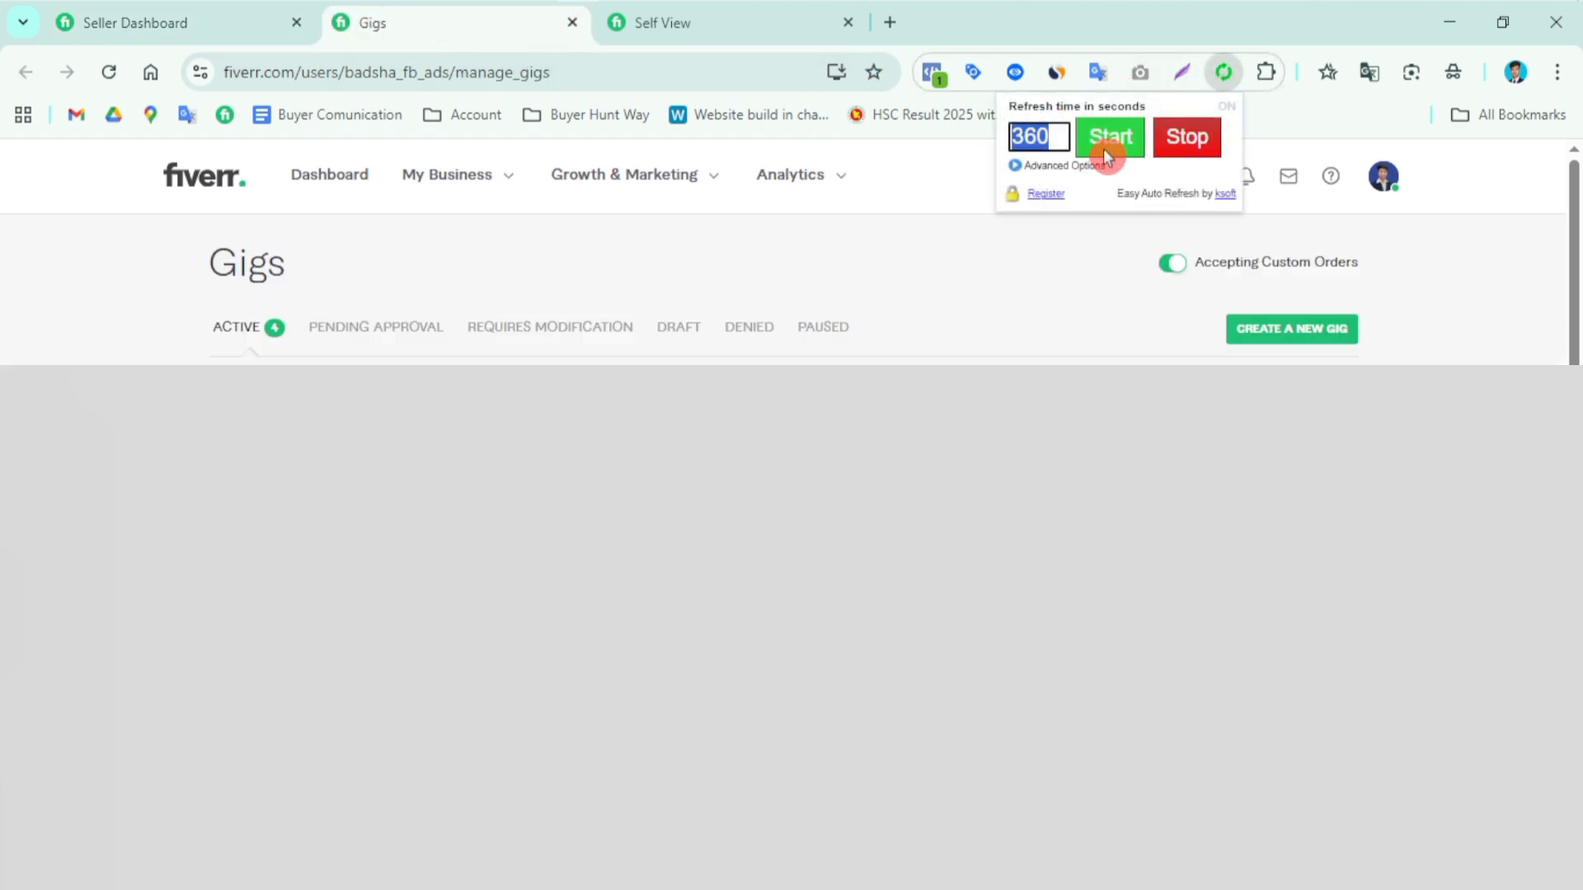
pyautogui.write('180')
pyautogui.click(1103, 149)
# Step: Change the profile page's auto refresh time to 360 seconds and start it
pyautogui.click(744, 33)
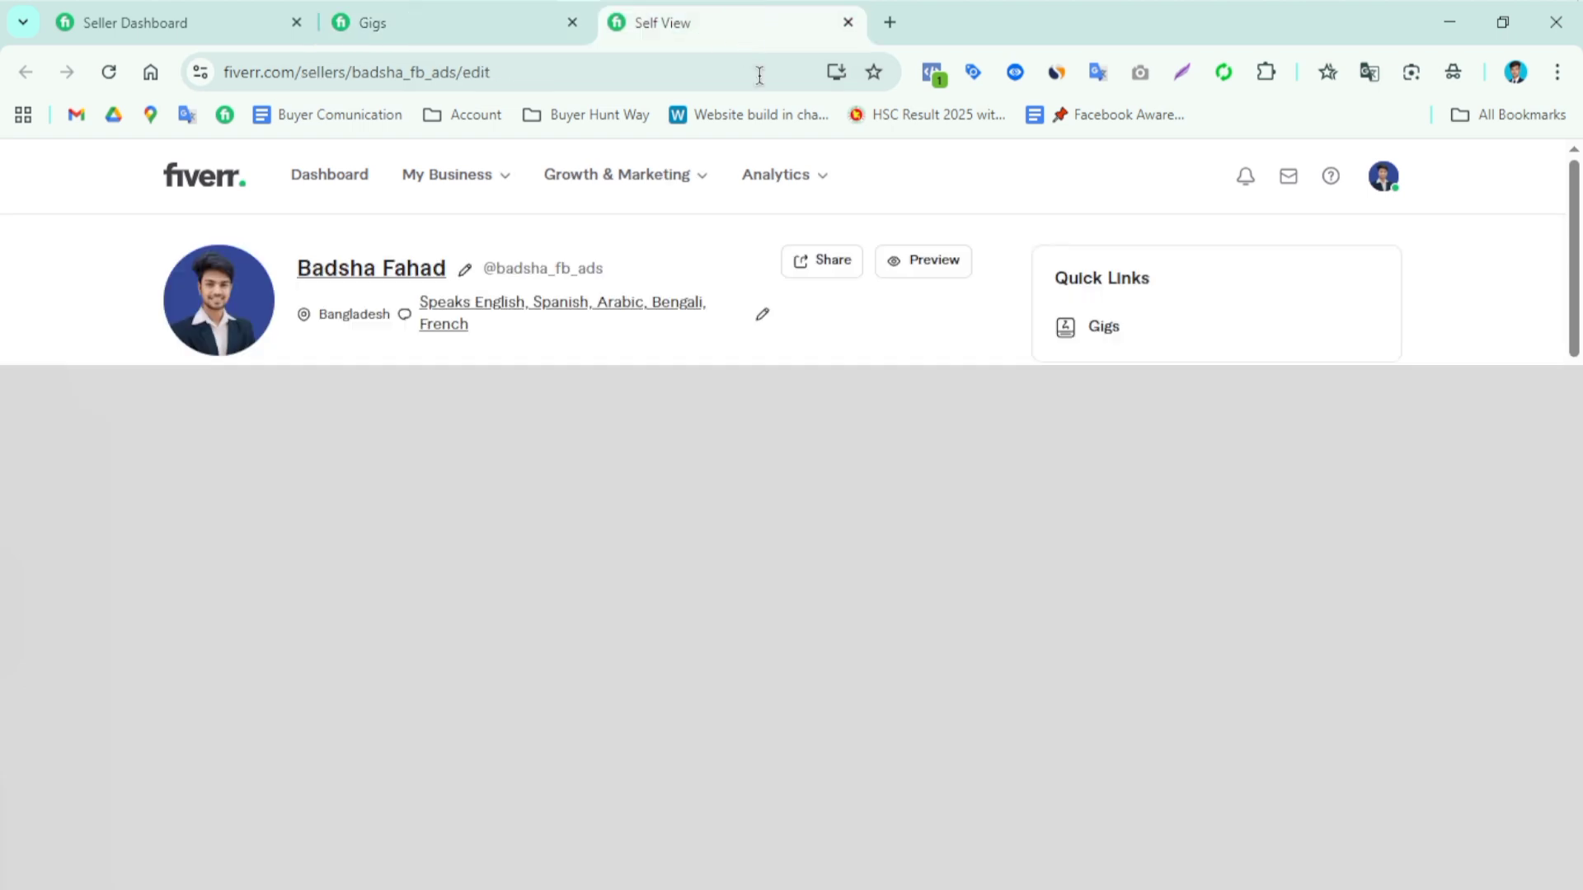
pyautogui.click(1225, 73)
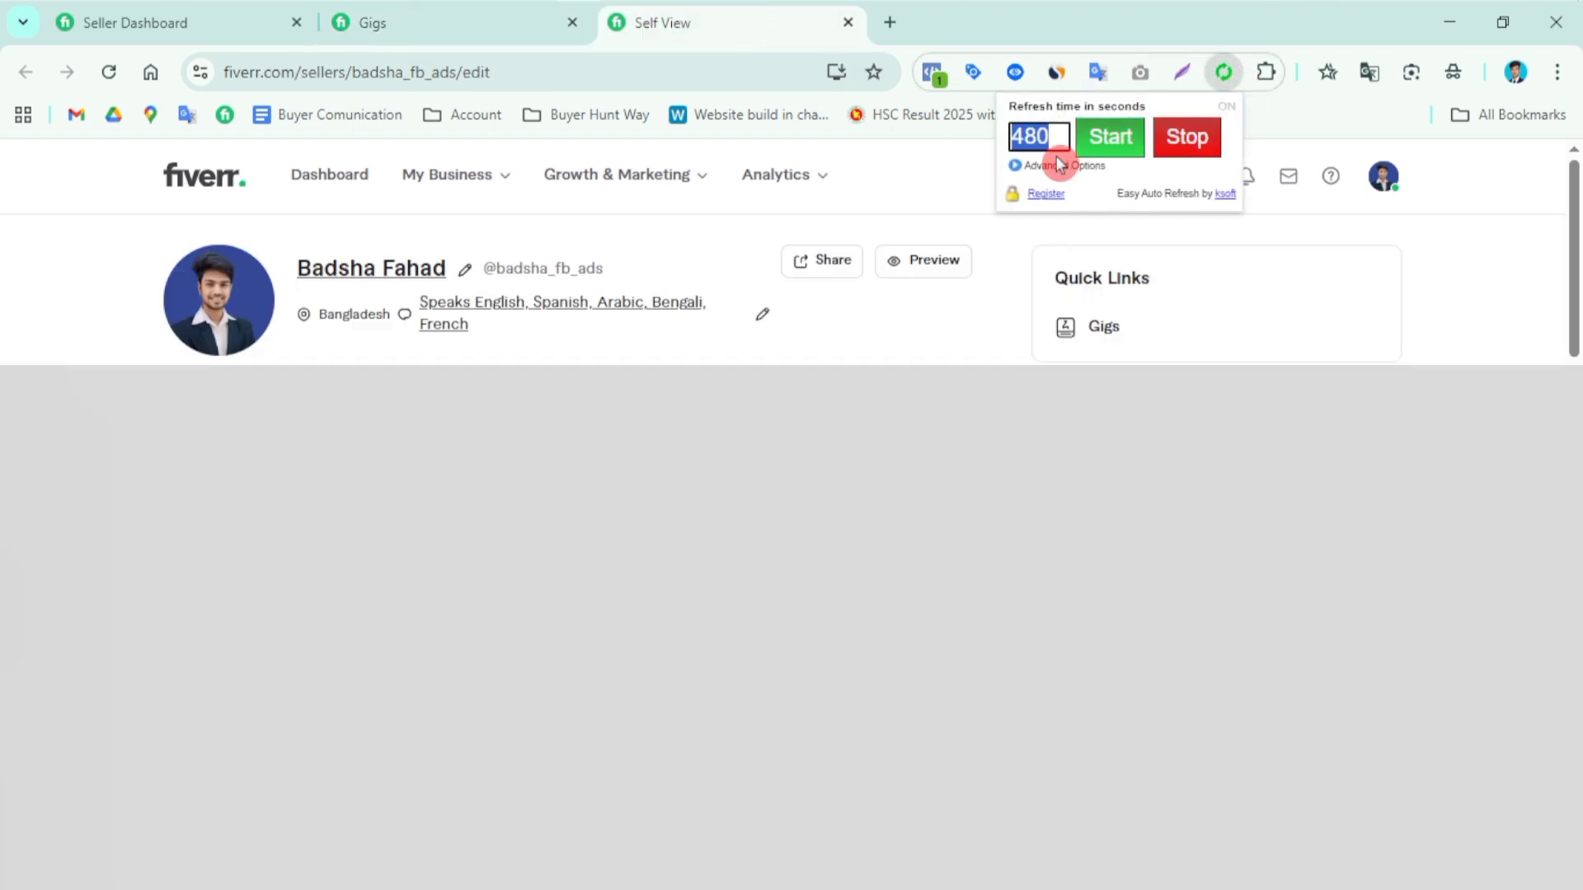
pyautogui.write('360')
pyautogui.click(1095, 142)
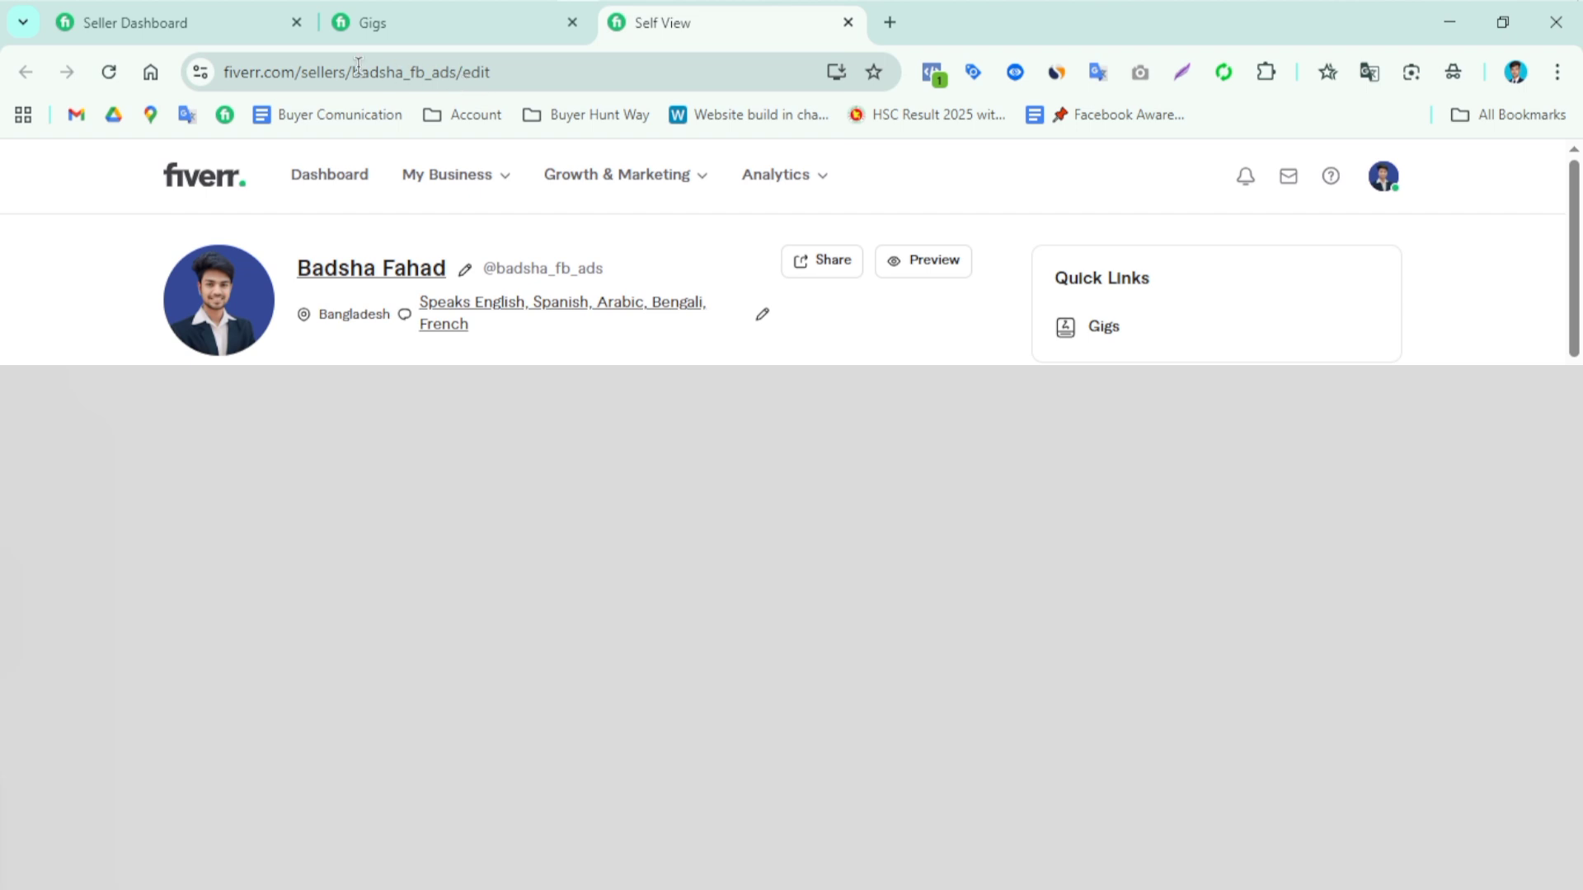
# Step: Show the Seller Dashboard page, look at the other Chrome window and return to the Fiverr window
pyautogui.click(145, 41)
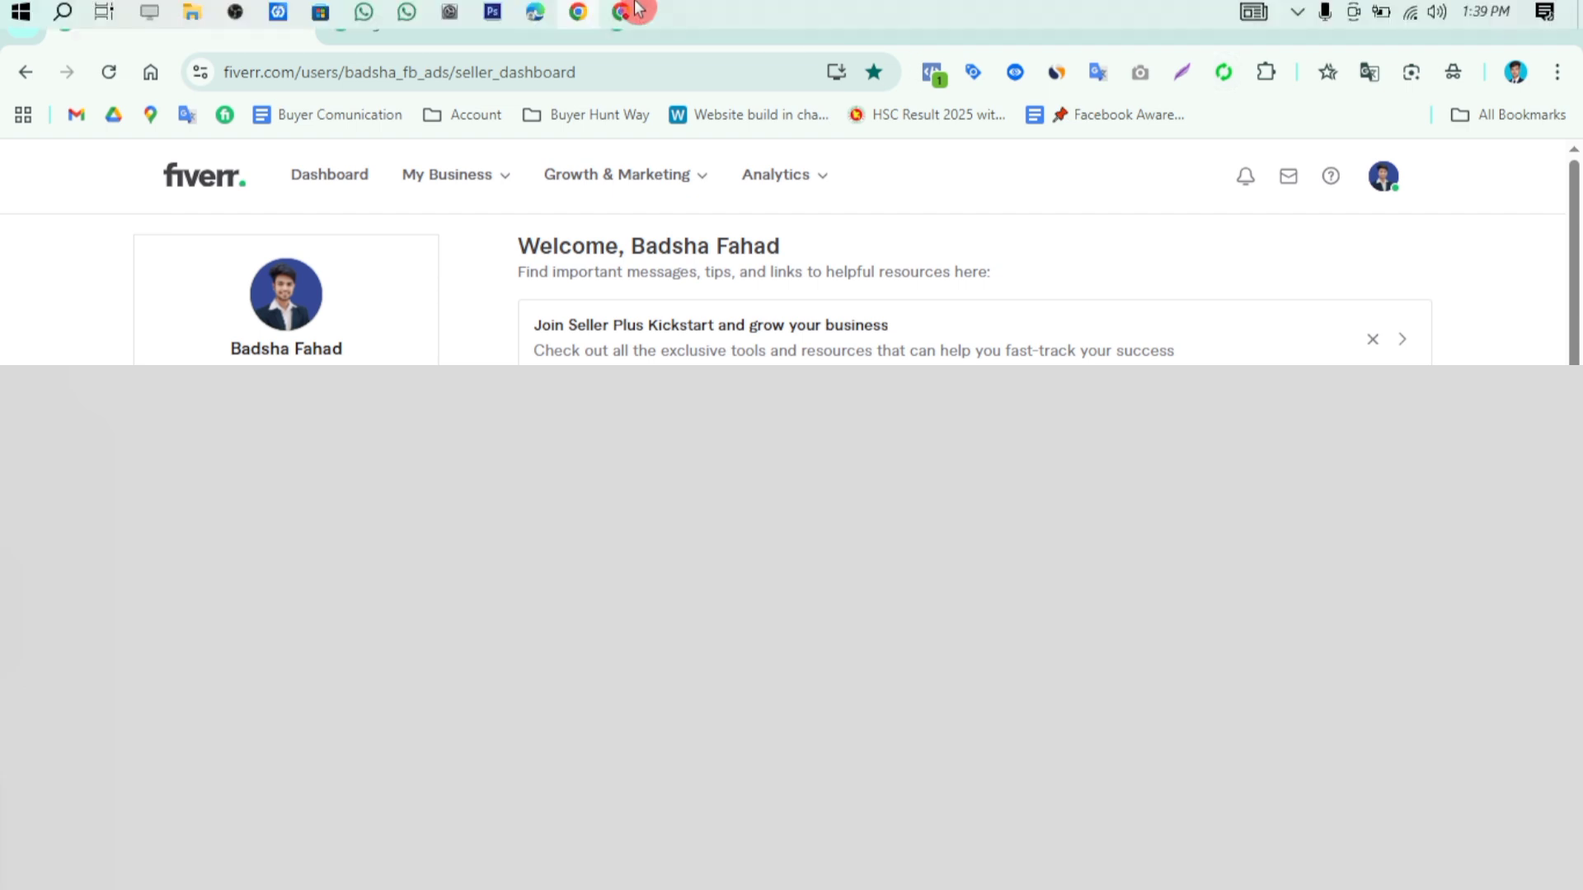
pyautogui.click(632, 17)
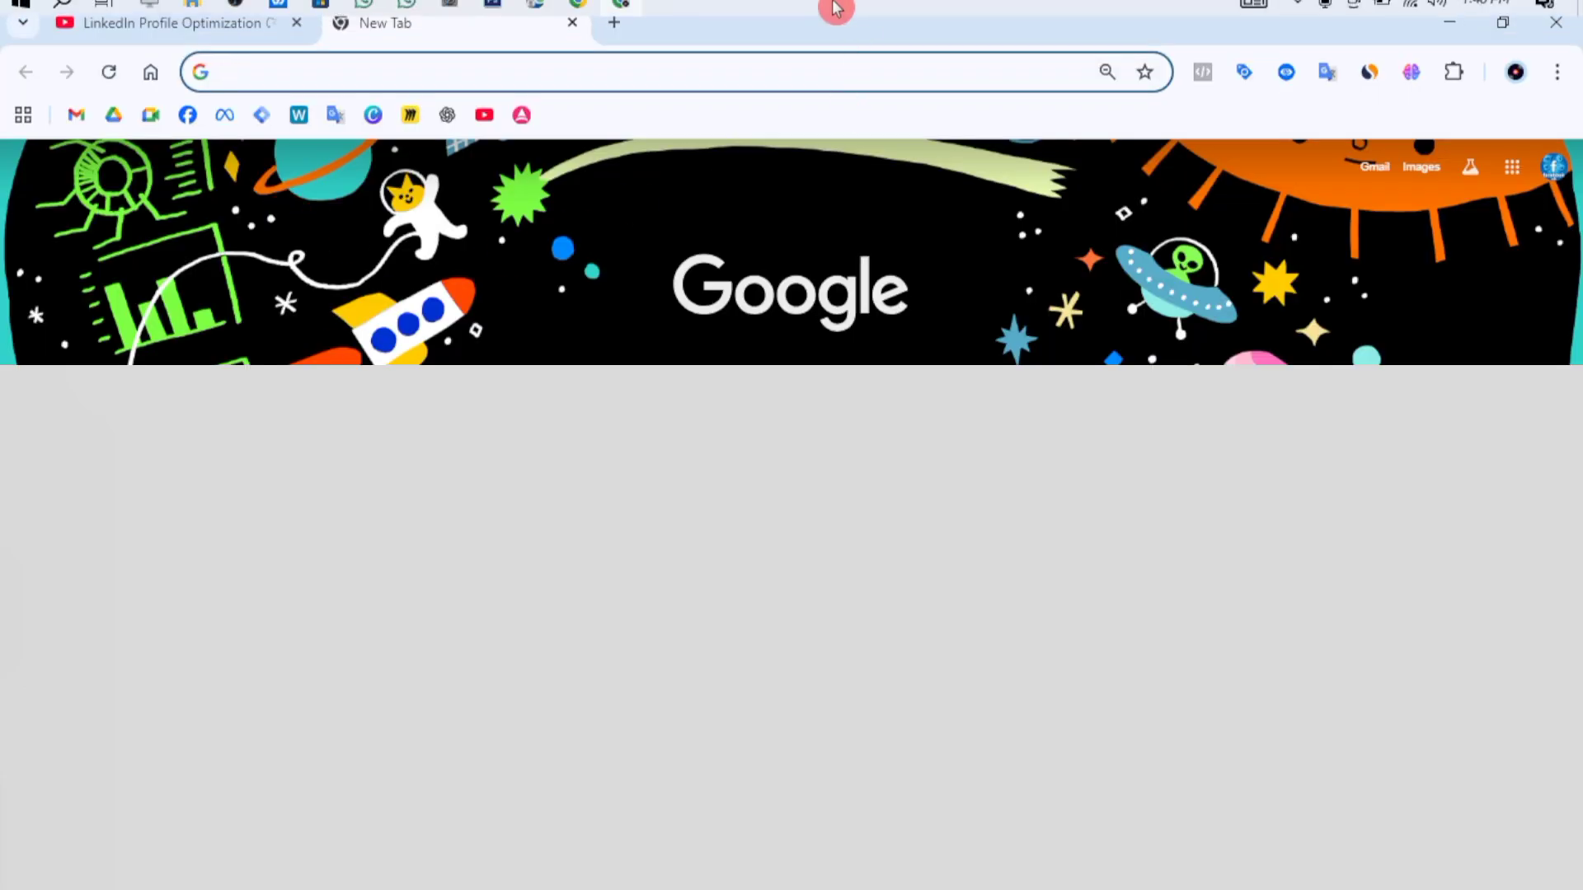
pyautogui.click(550, 59)
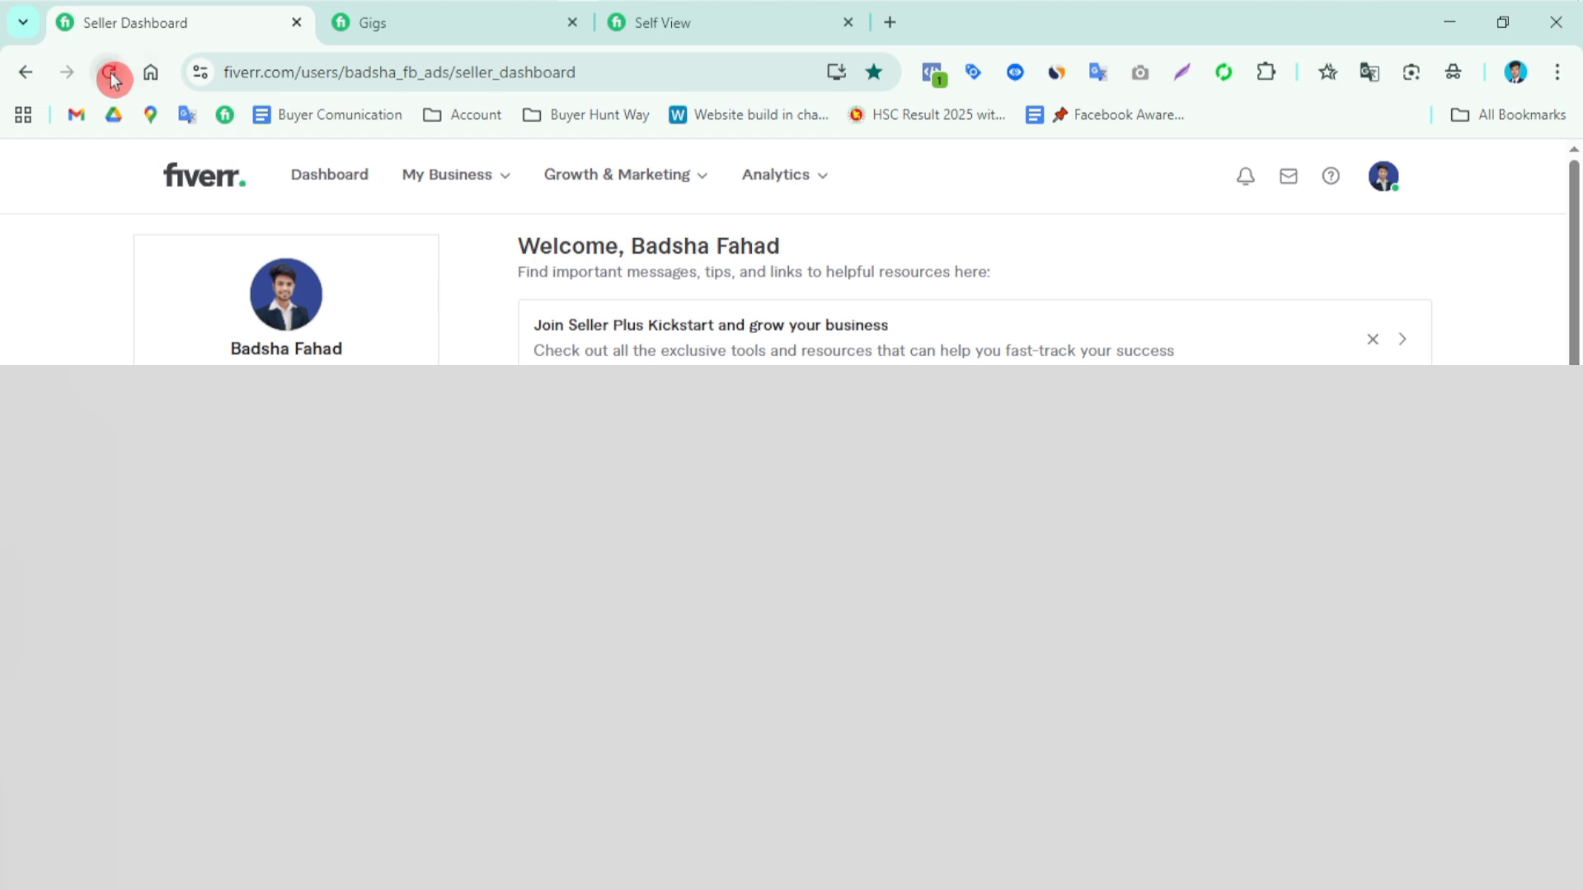
# Step: Manually reload the open Seller Dashboard, Gigs and profile pages one after another
pyautogui.click(380, 26)
pyautogui.click(110, 72)
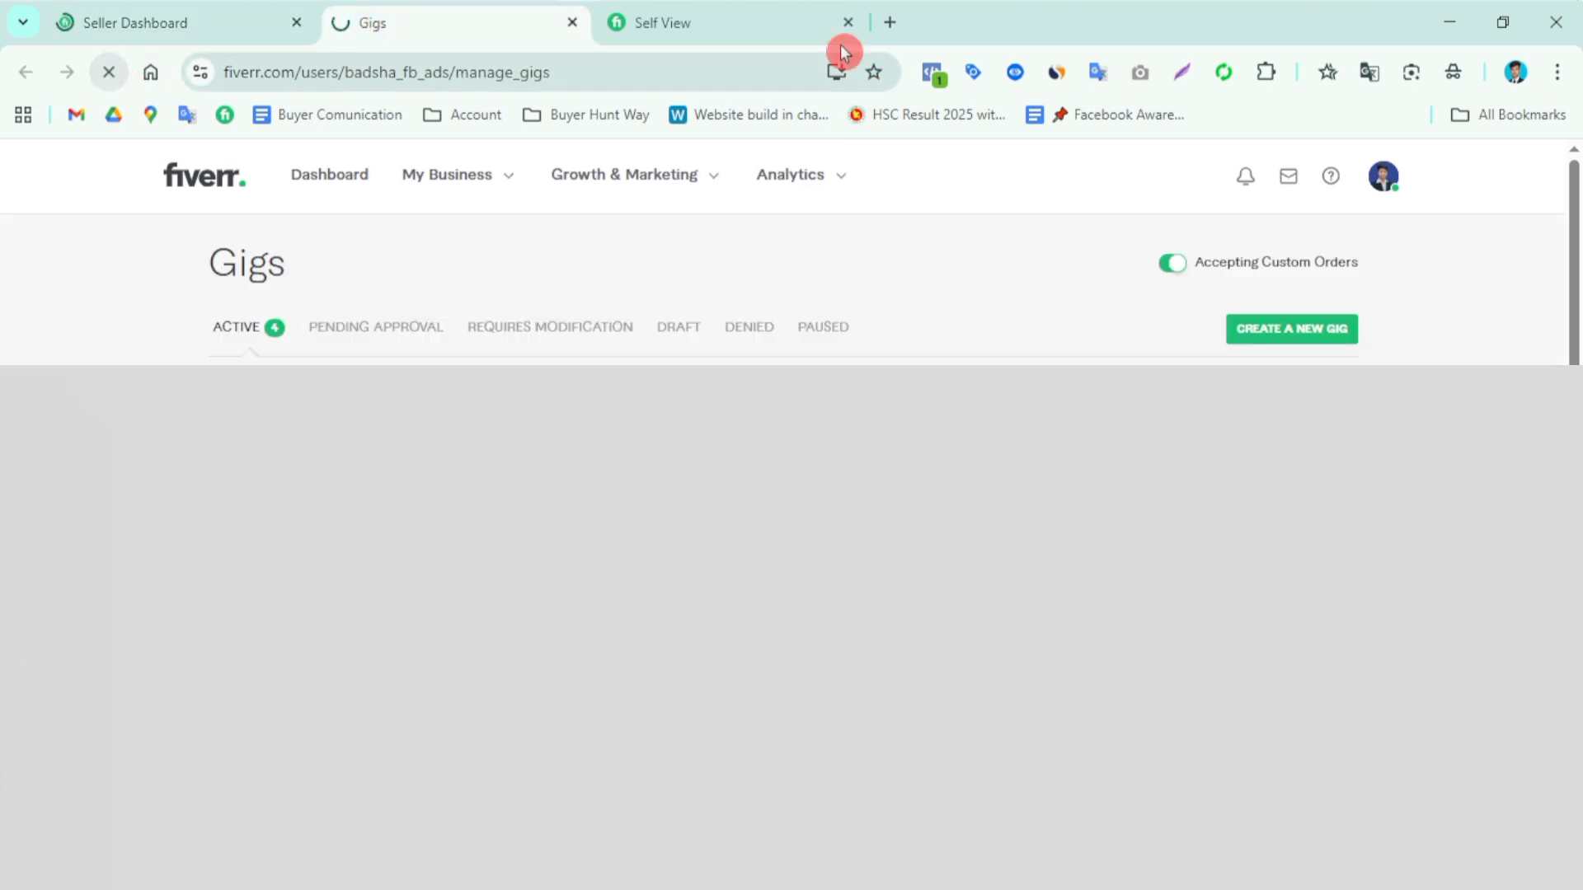
pyautogui.click(714, 25)
pyautogui.click(110, 76)
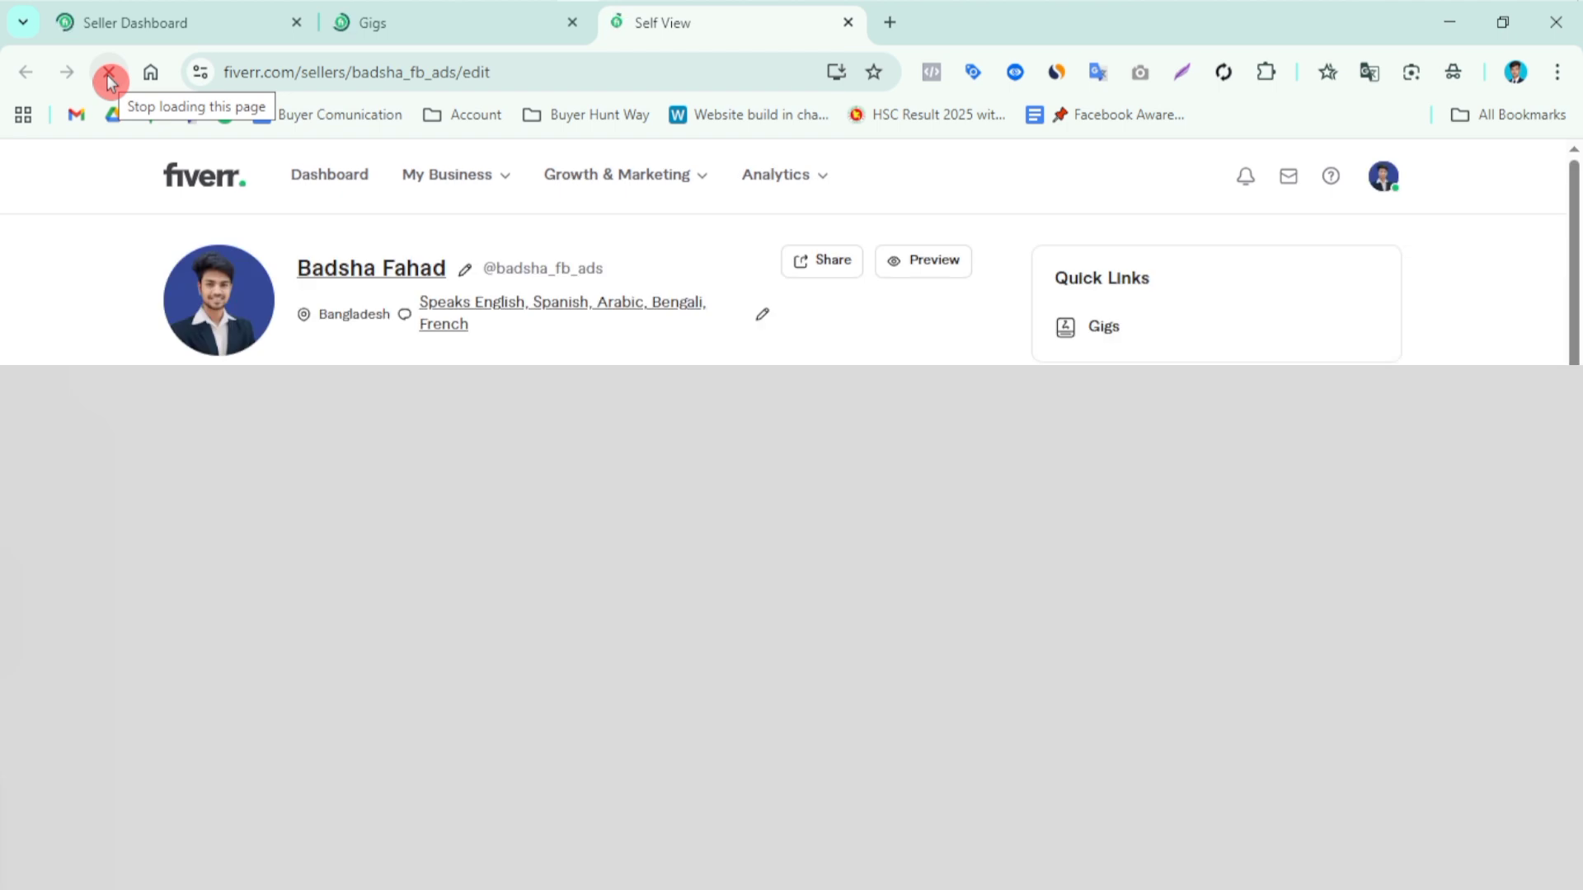
# Step: Check how the Seller Dashboard, profile and Gigs pages reload by viewing each in turn
pyautogui.click(127, 34)
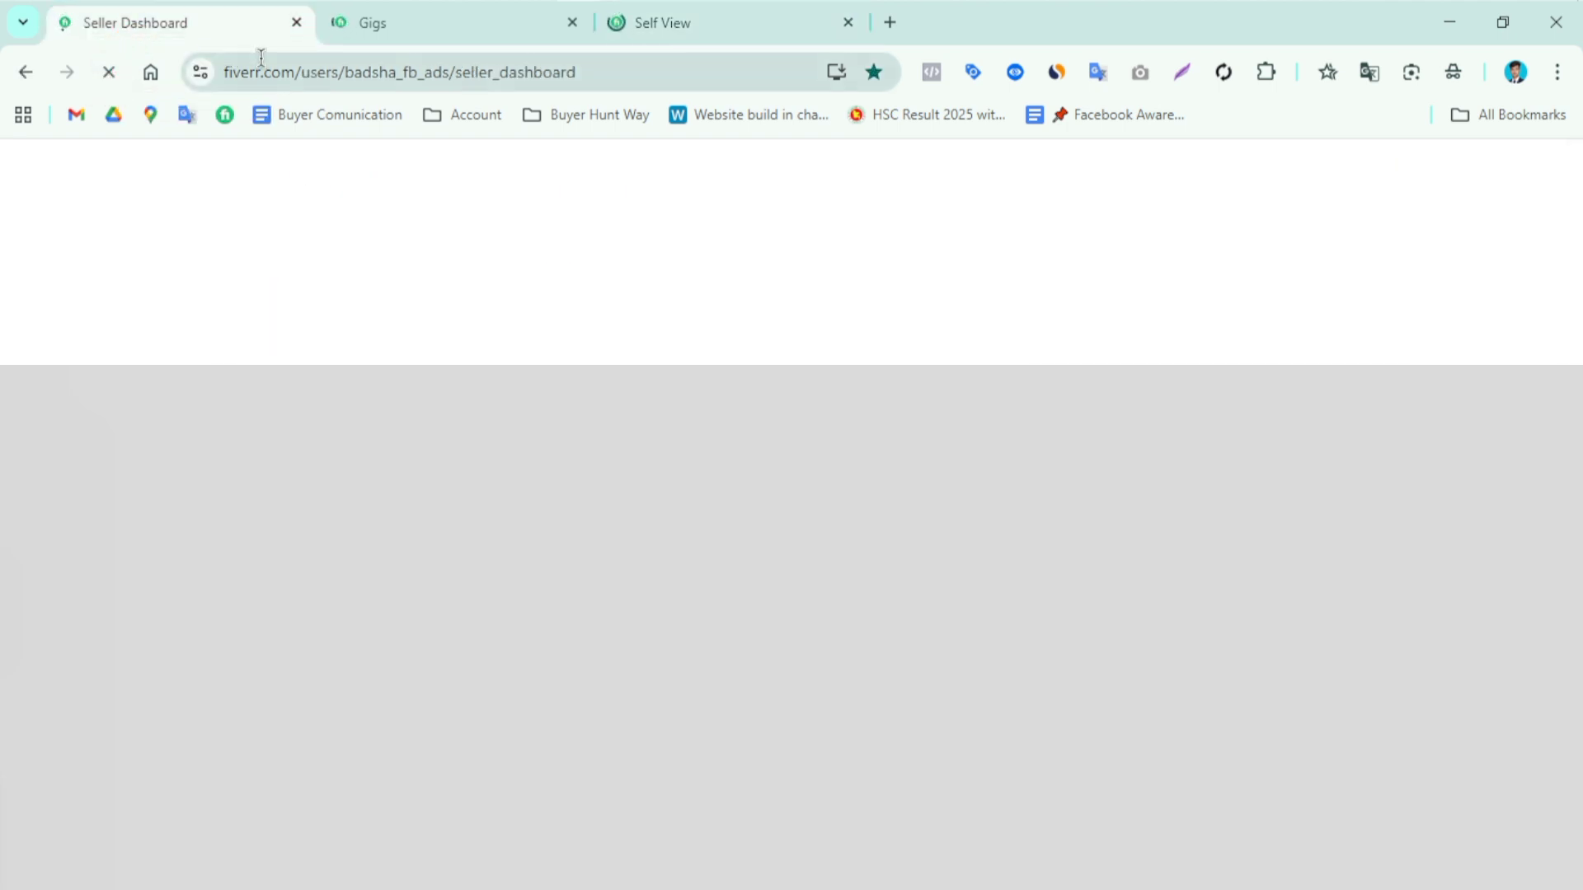
pyautogui.click(720, 23)
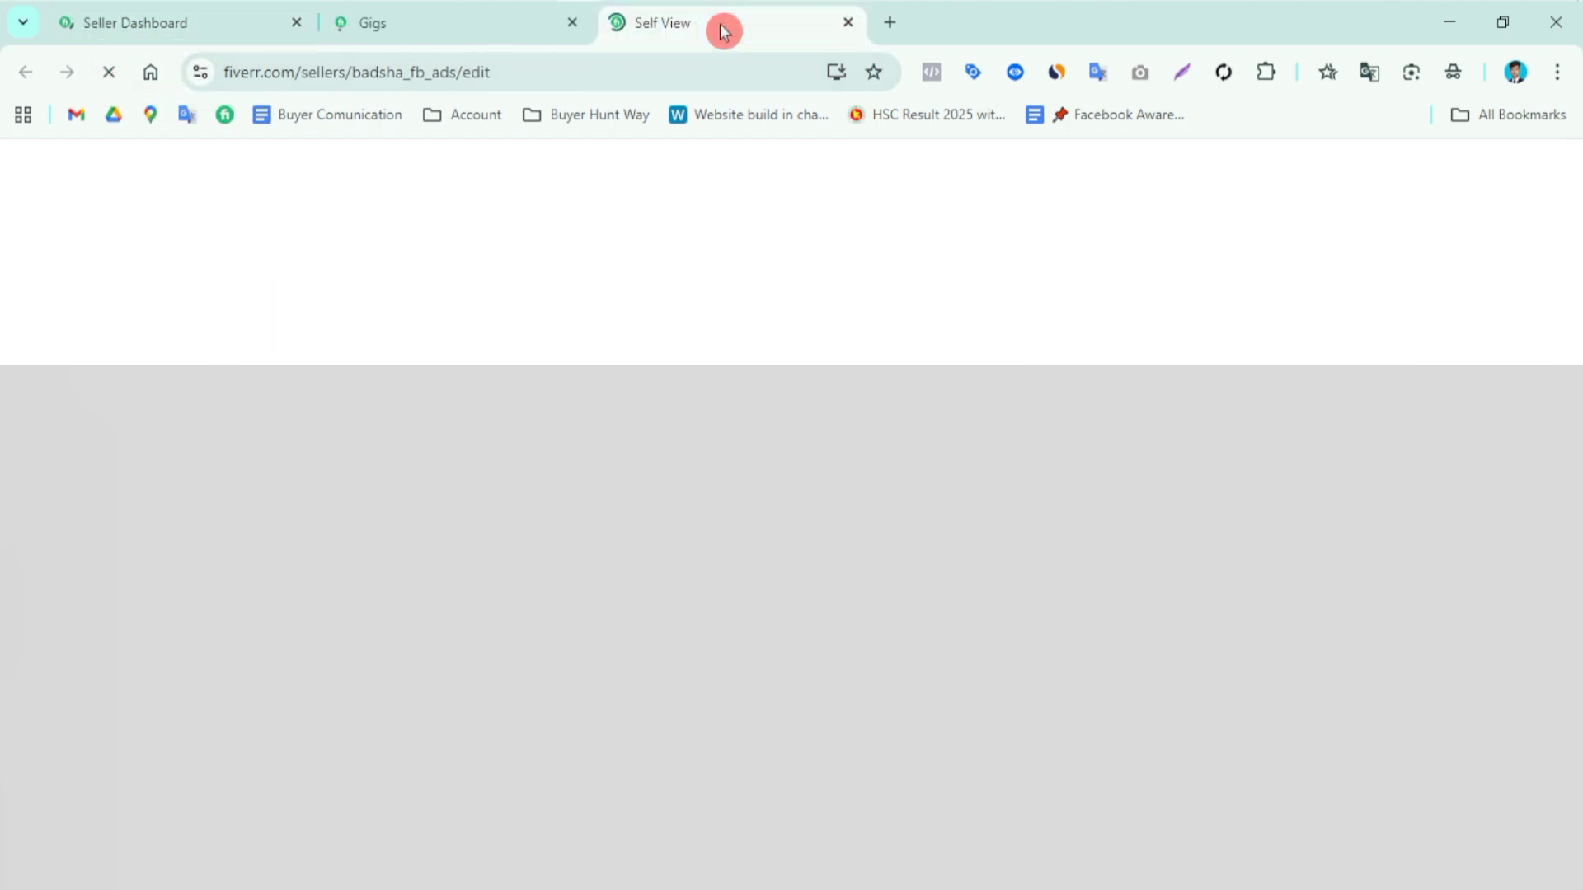
pyautogui.click(517, 23)
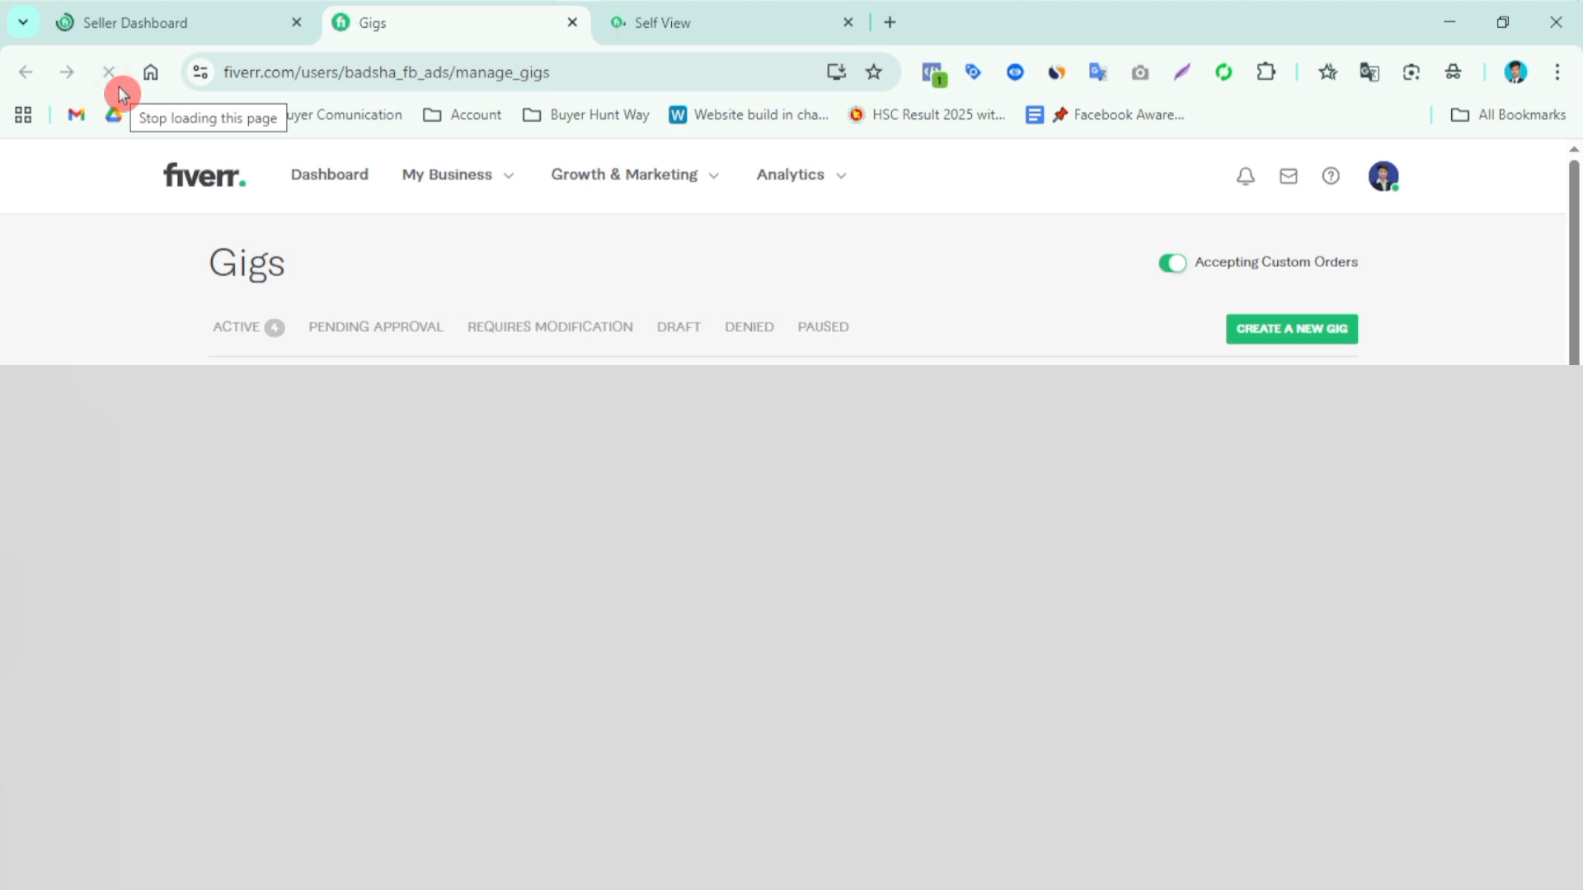
pyautogui.click(119, 89)
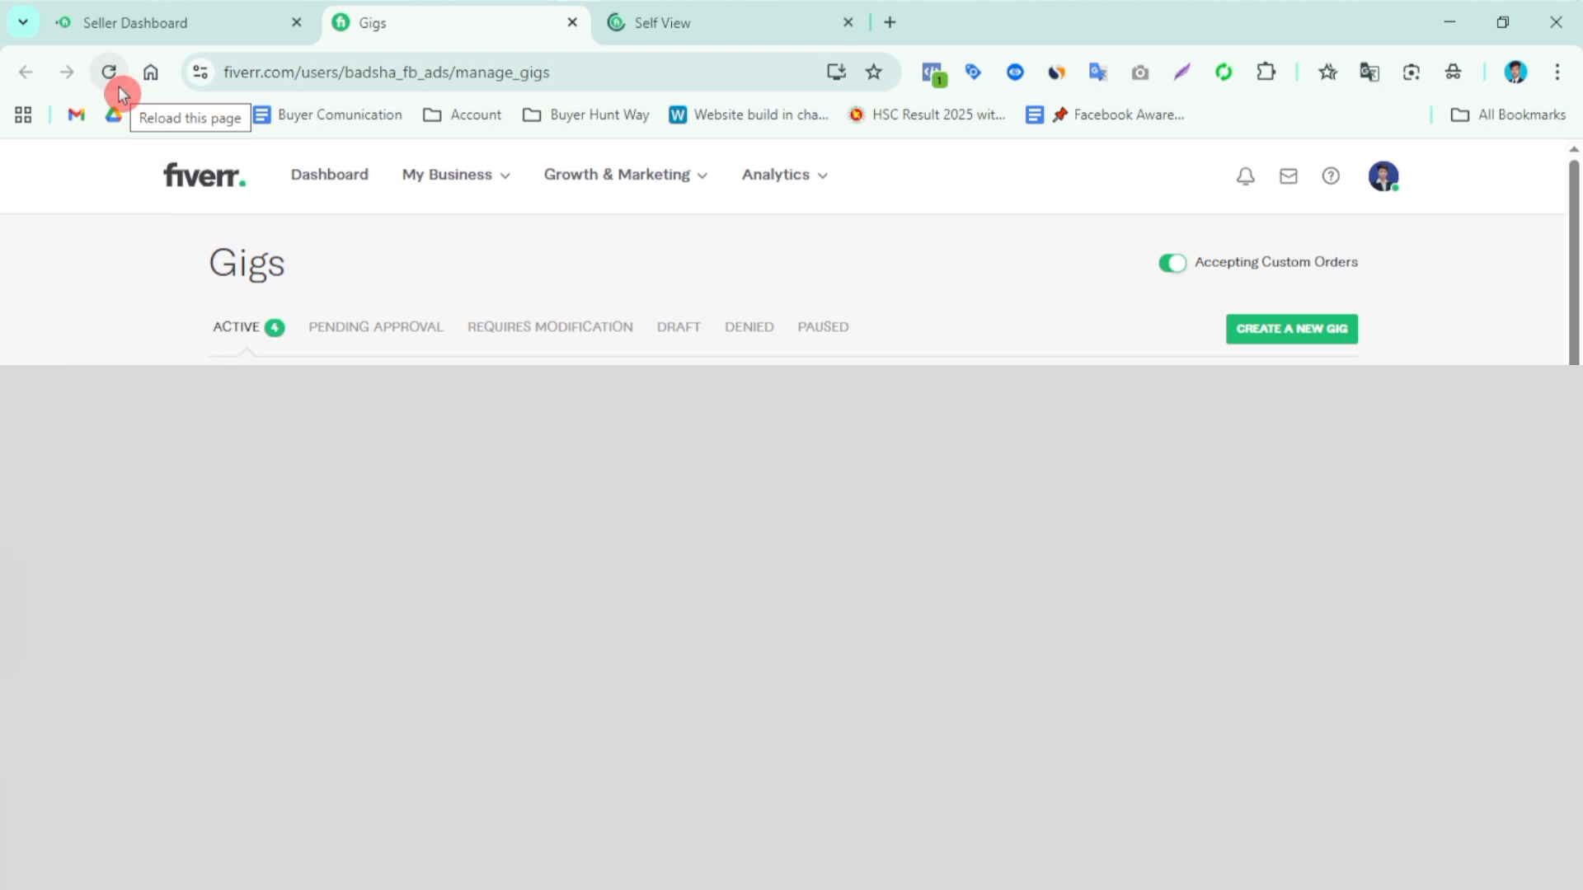
pyautogui.click(126, 41)
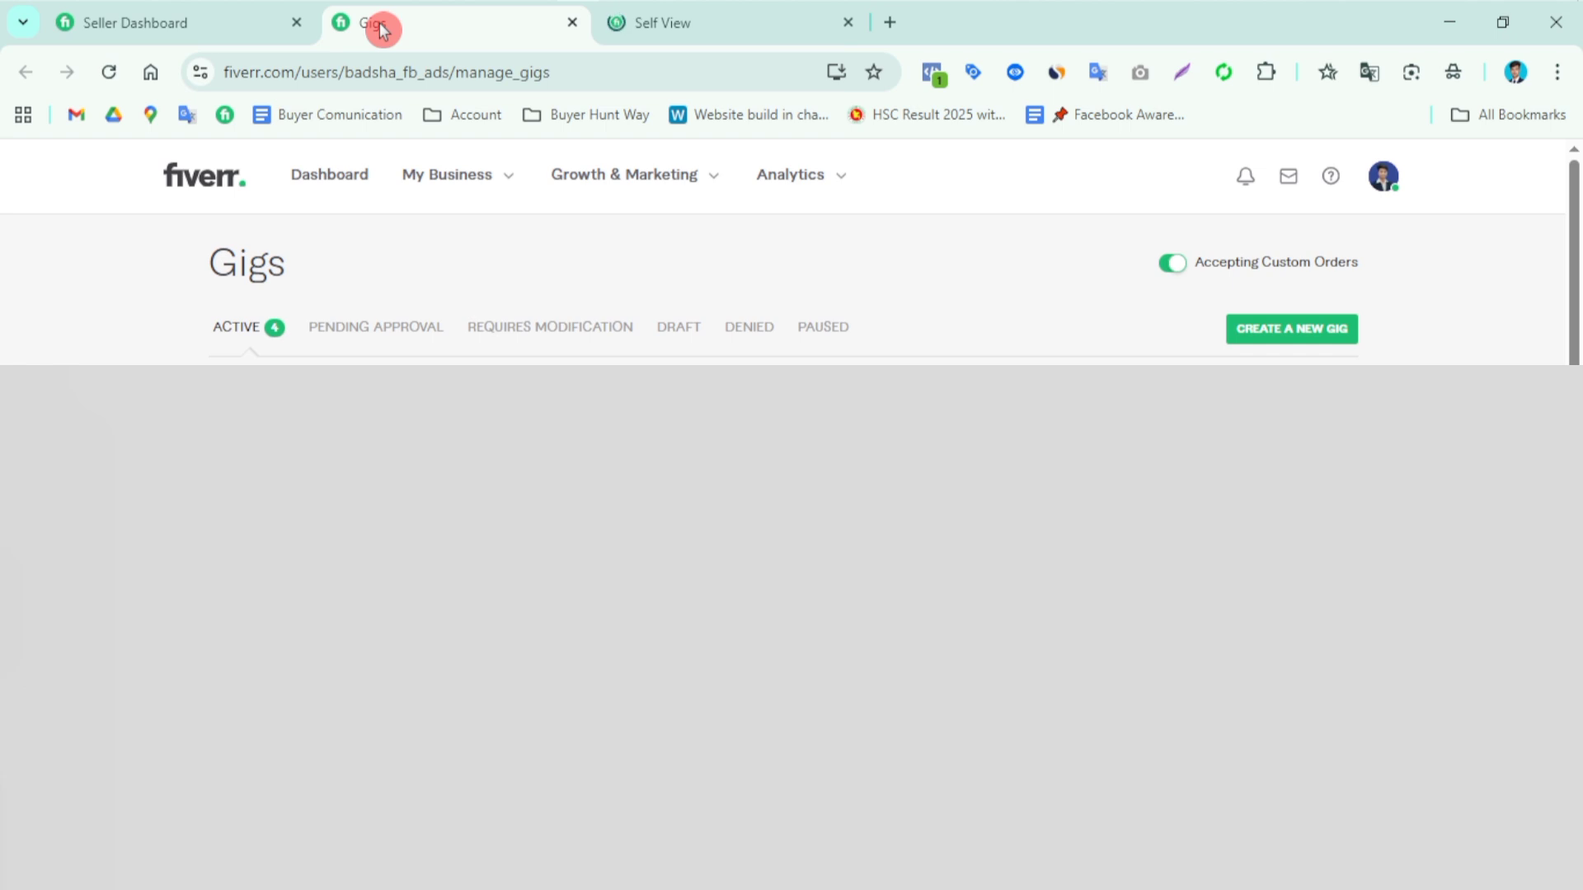
# Step: Switch to the Fiverr profile page and reload it manually
pyautogui.click(630, 29)
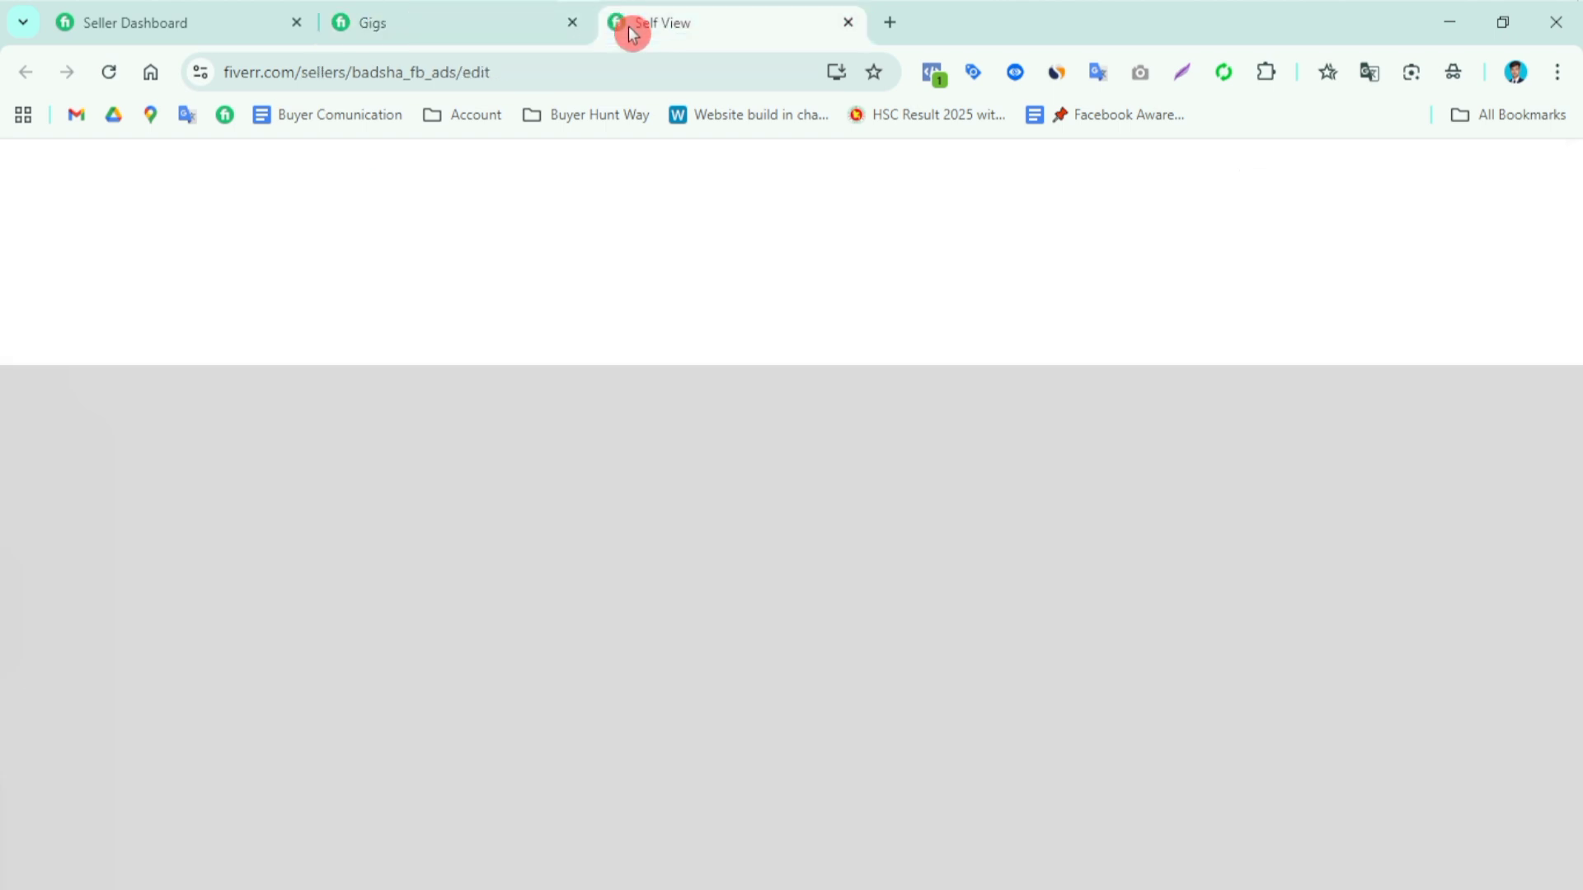
pyautogui.click(103, 74)
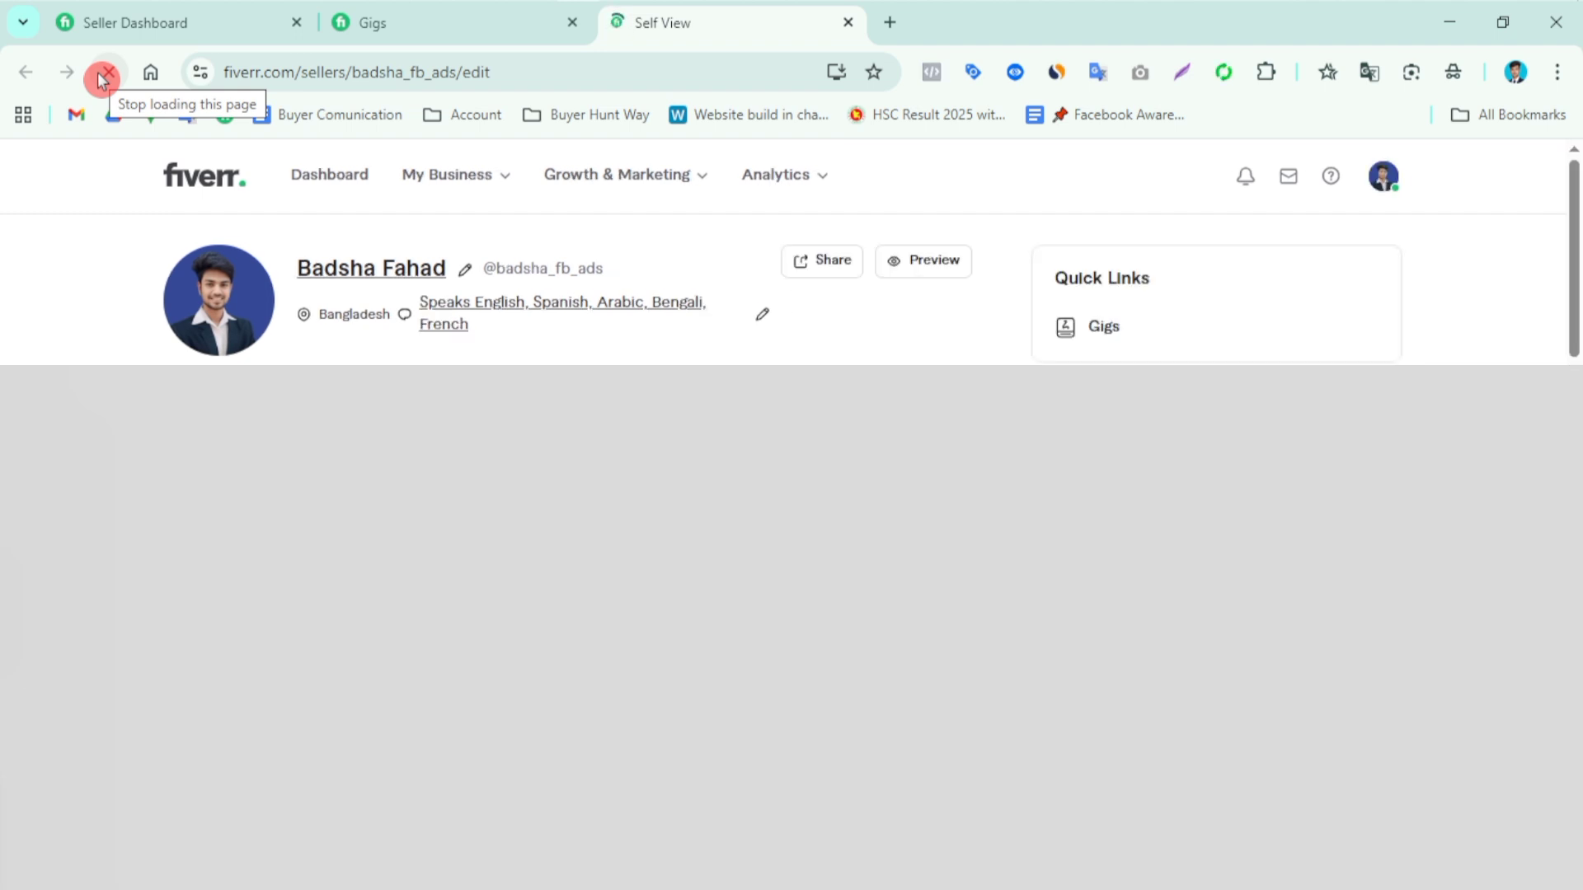
pyautogui.click(707, 204)
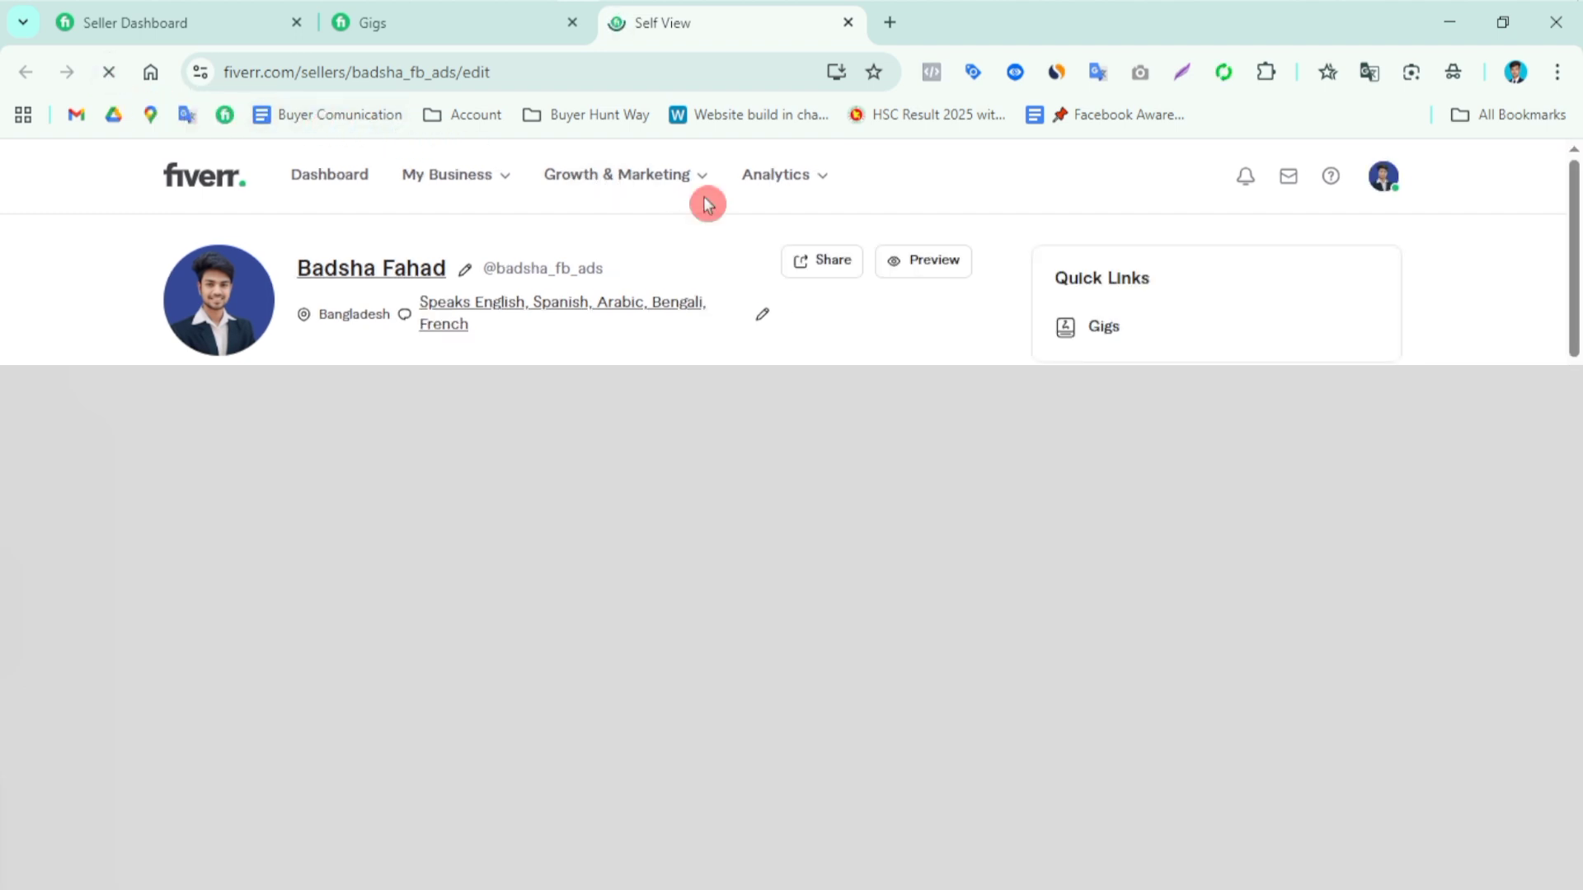